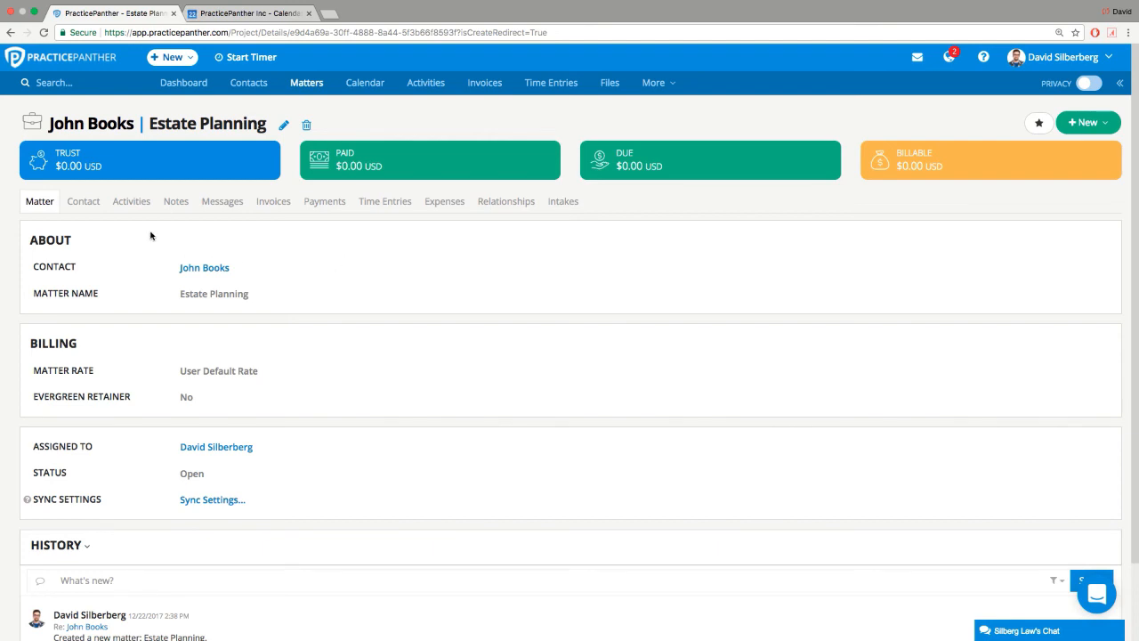
Start a new task in the Estate Planning matter's activities with the subject "Get the retainer agreement signed!".
click(134, 203)
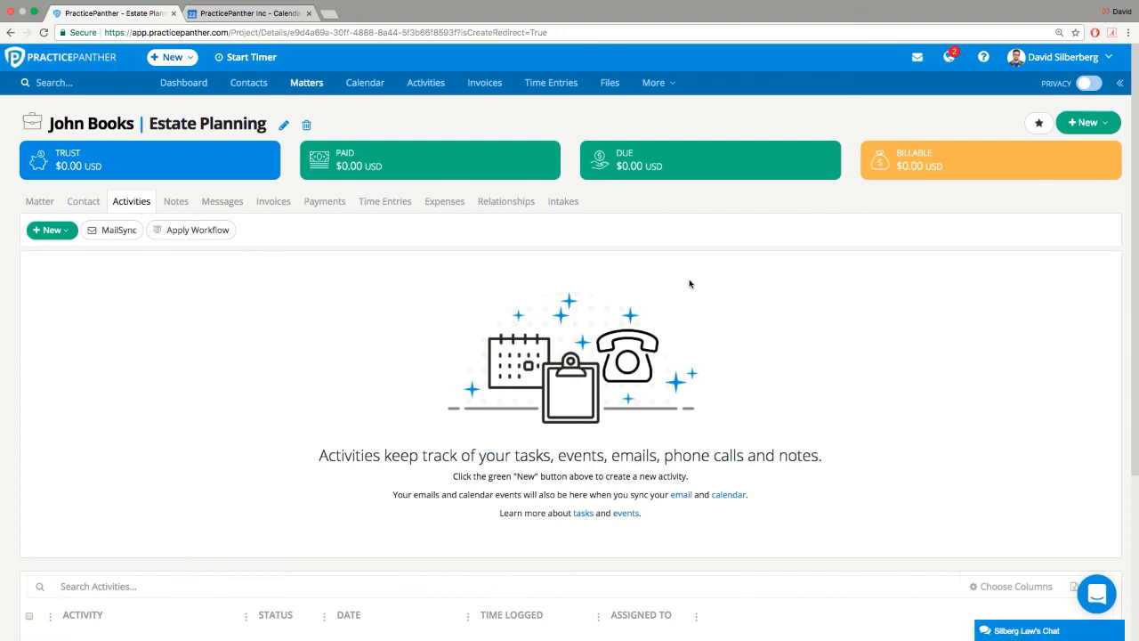
click(55, 239)
click(1100, 129)
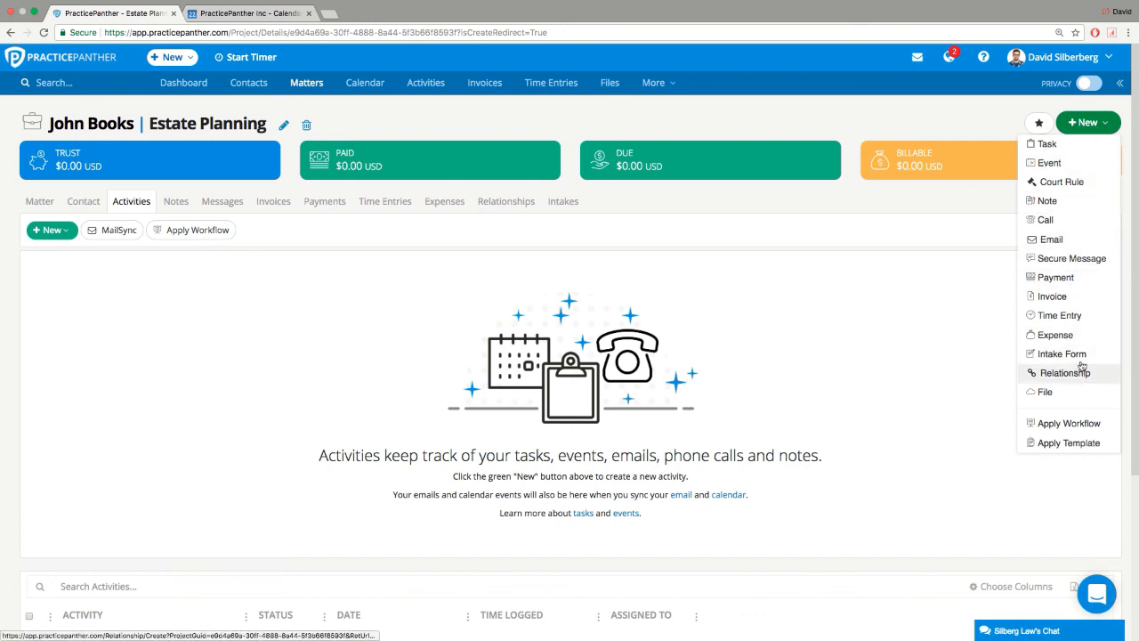
click(1068, 150)
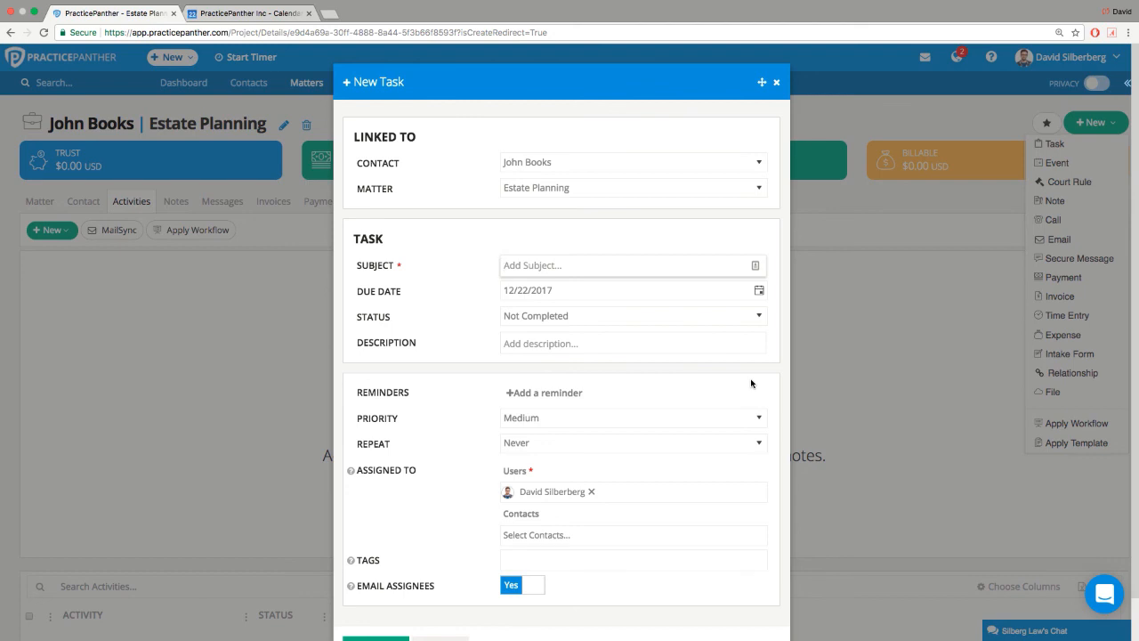
text(Get the)
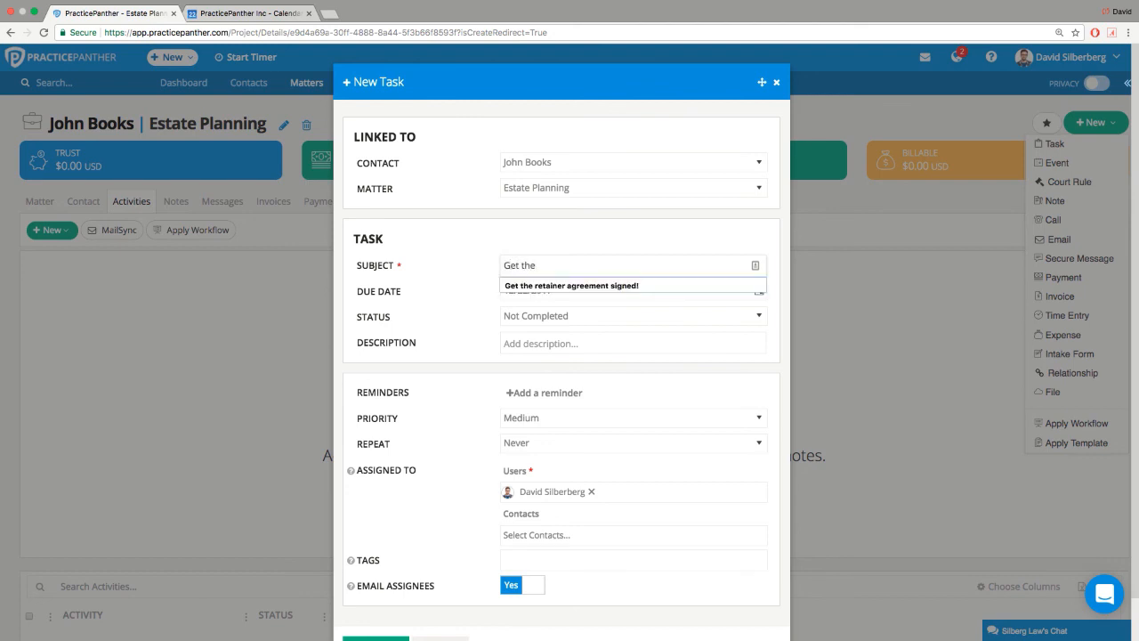
key(Down)
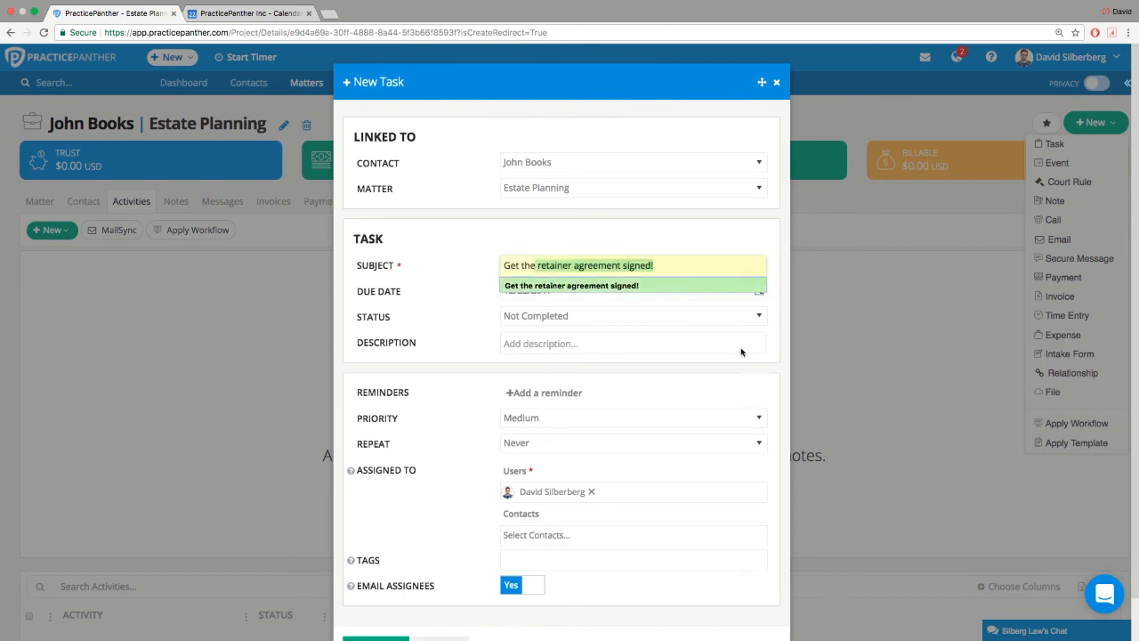
click(672, 281)
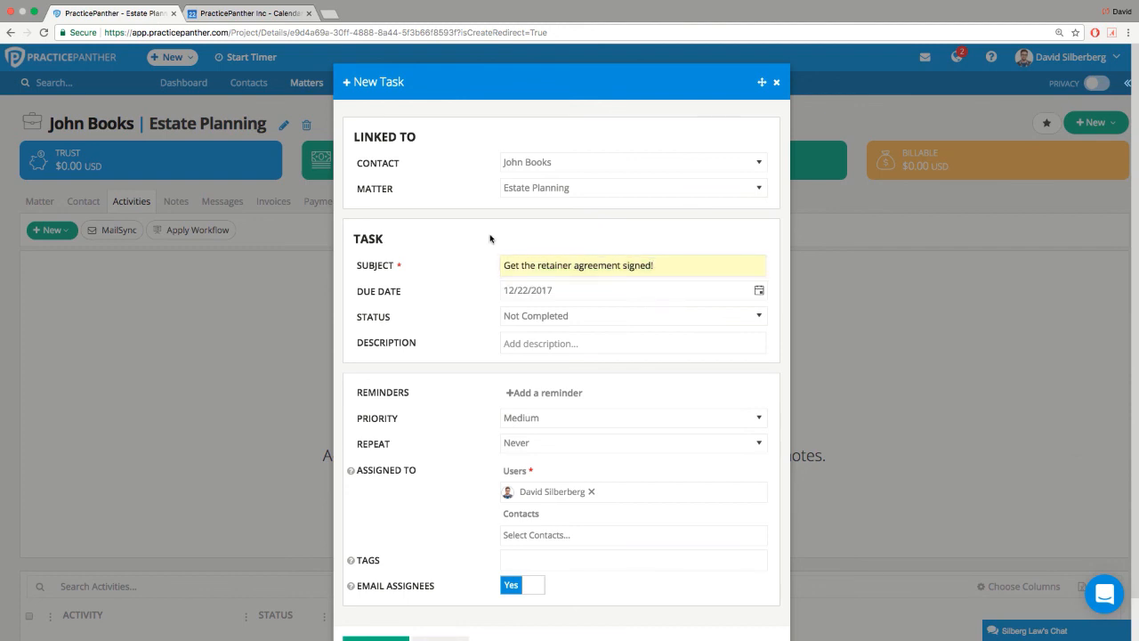
Look at the calendar for the task's due date and open the description for editing.
click(758, 291)
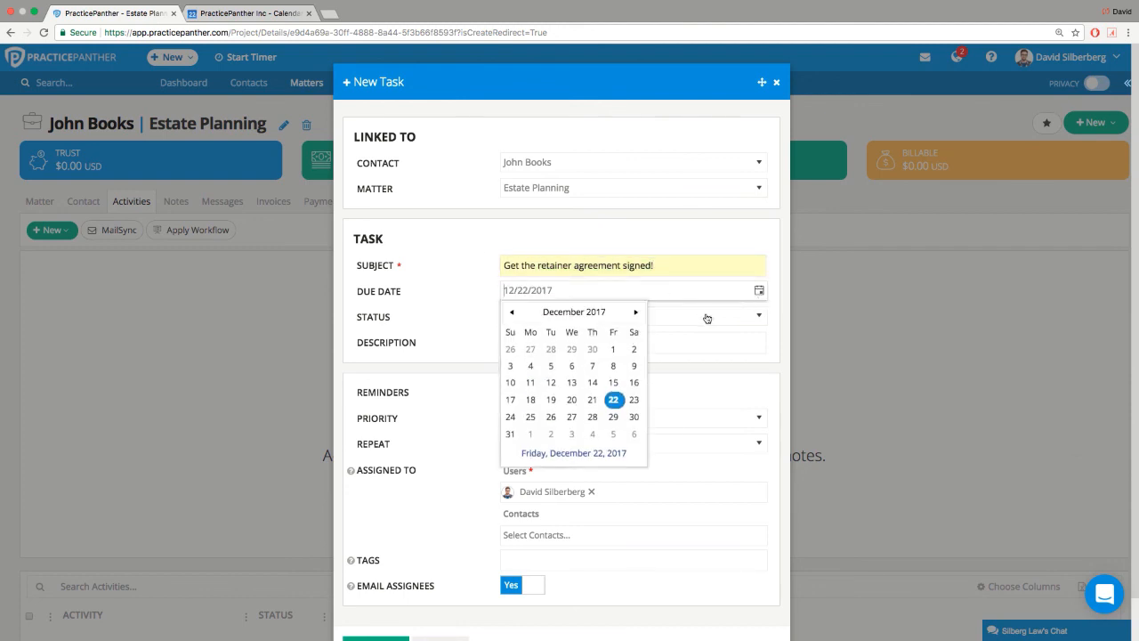
click(460, 223)
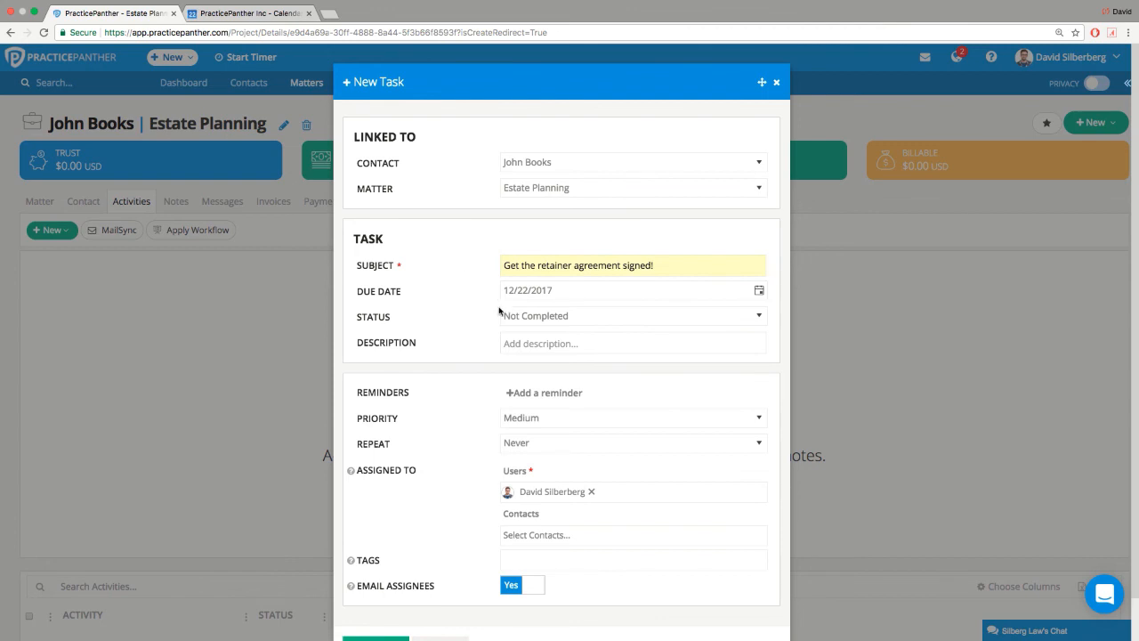
click(582, 343)
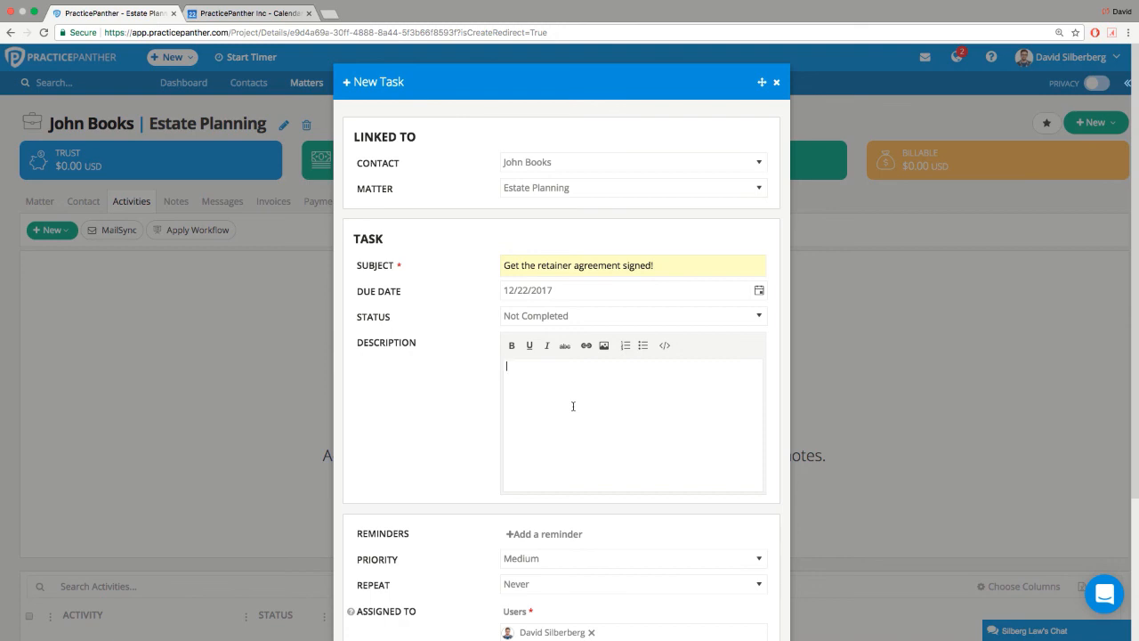
Add a popup reminder of 10 minutes to the task and review the available reminder types and time units.
scroll(573, 406, down, 4)
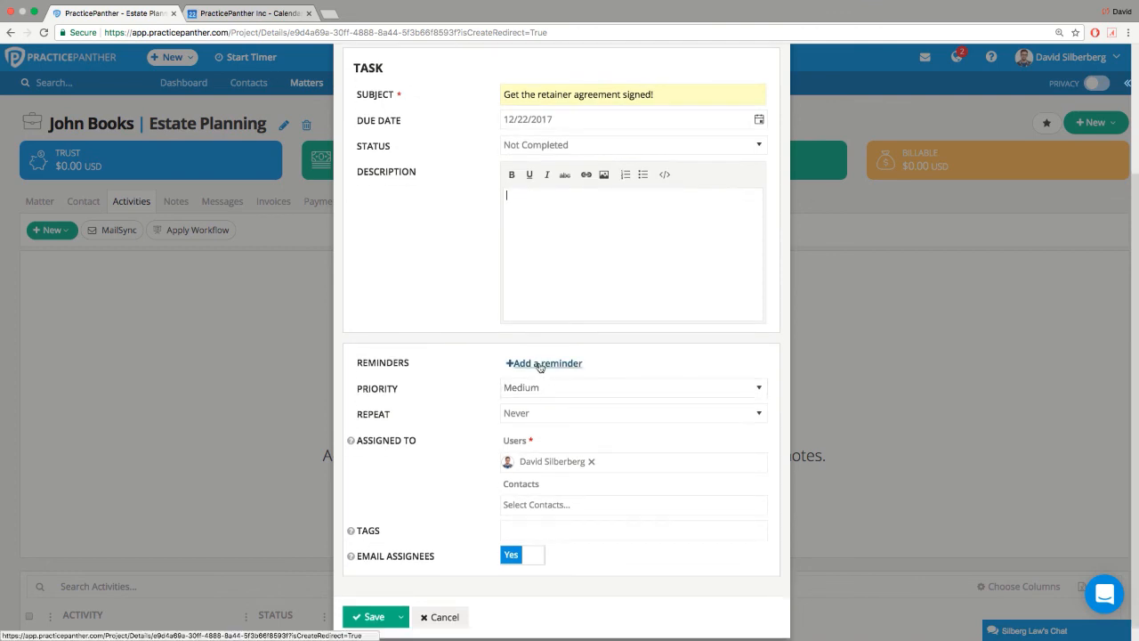
click(539, 363)
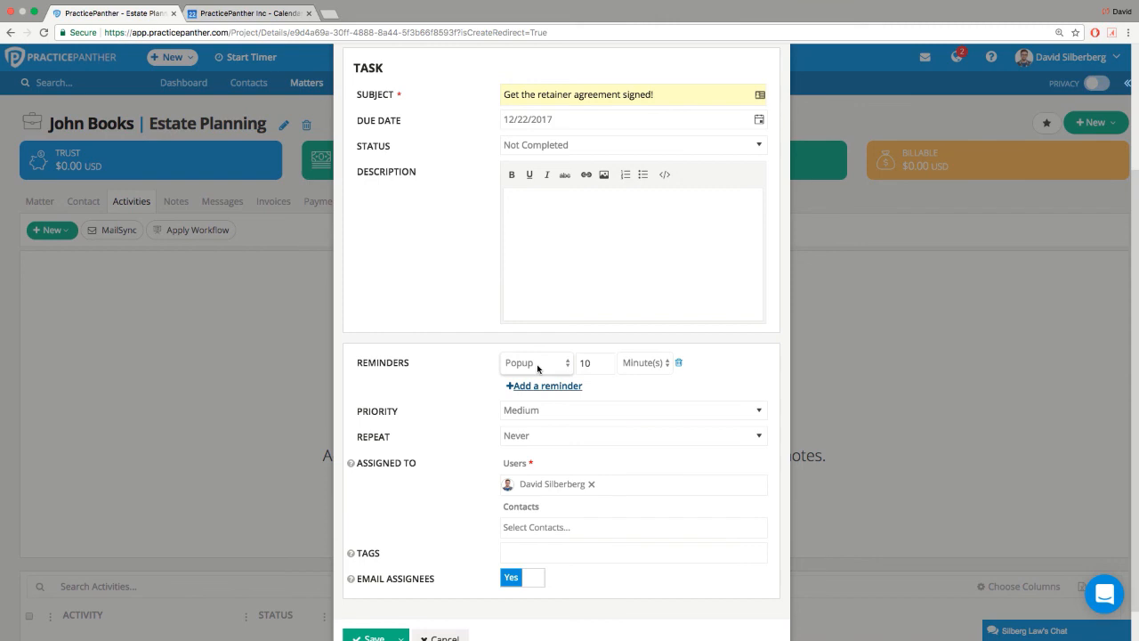
click(539, 365)
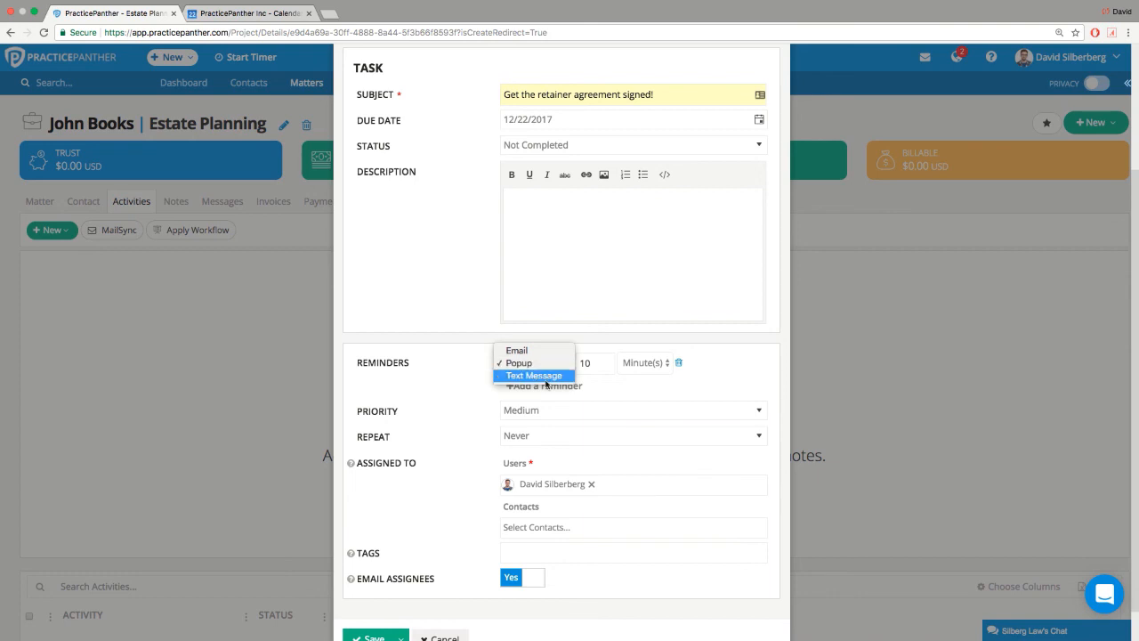
click(478, 357)
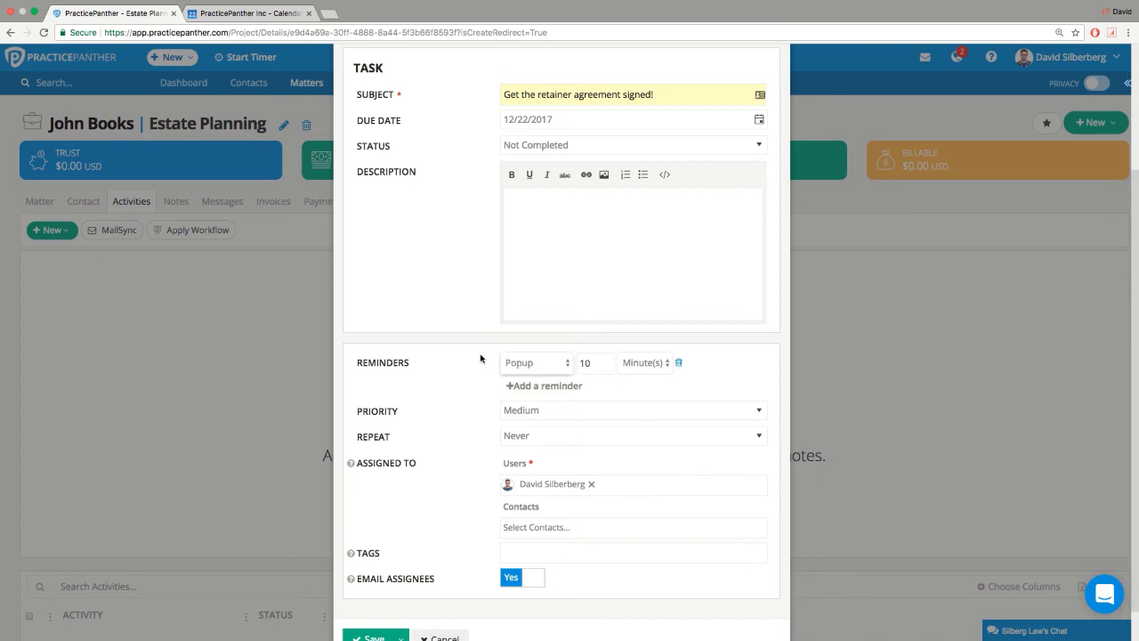
click(657, 365)
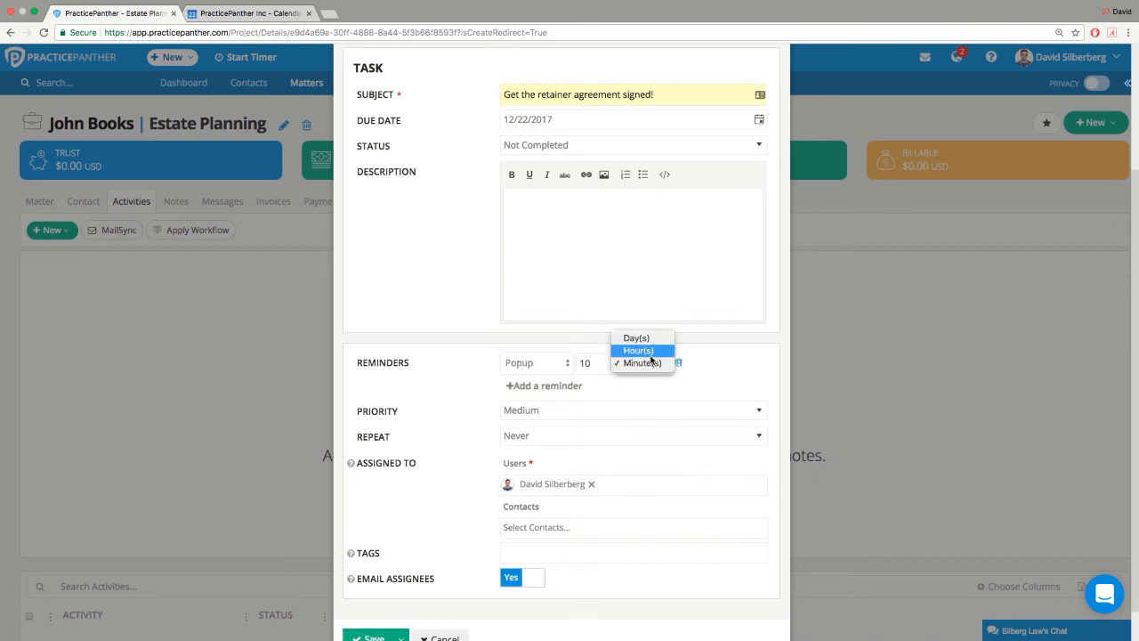
click(464, 349)
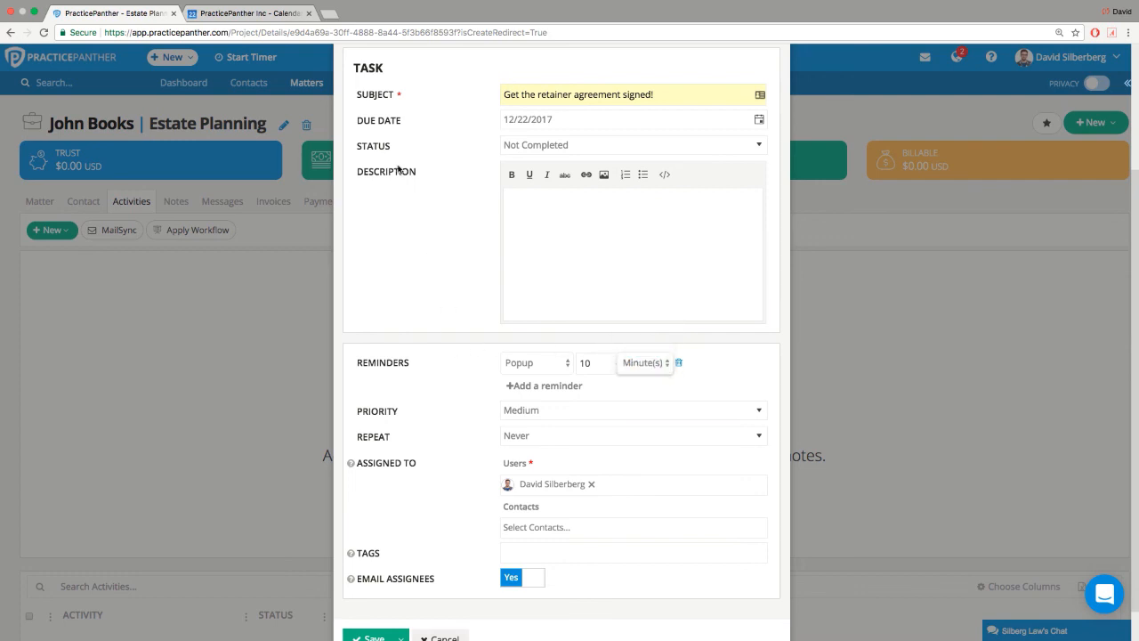
drag(355, 120, 404, 127)
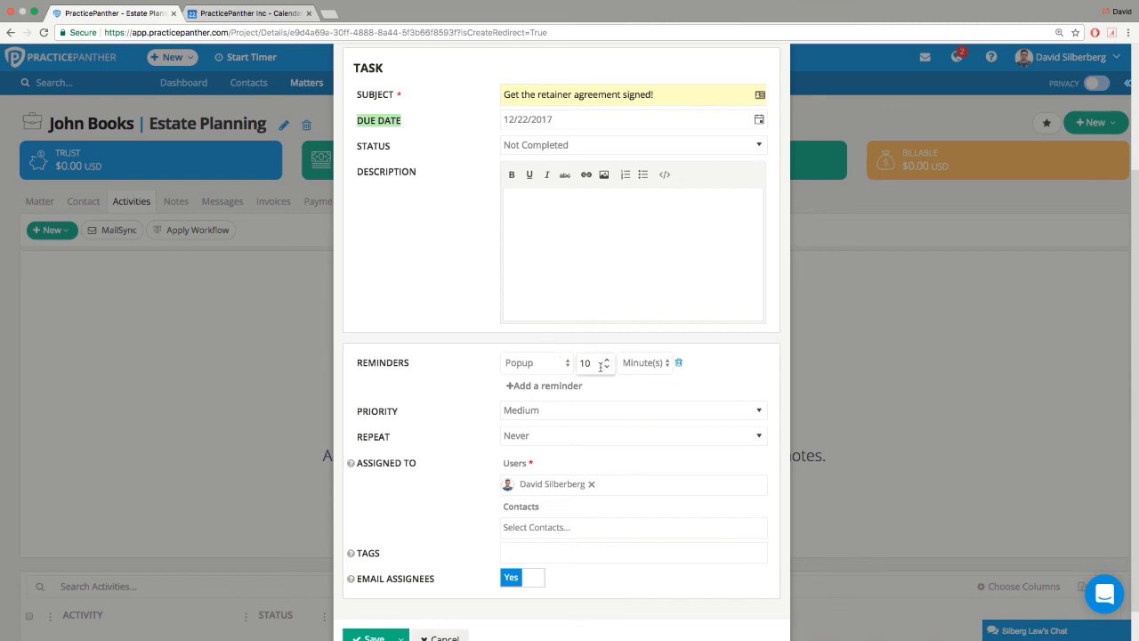
drag(357, 359, 415, 369)
click(413, 369)
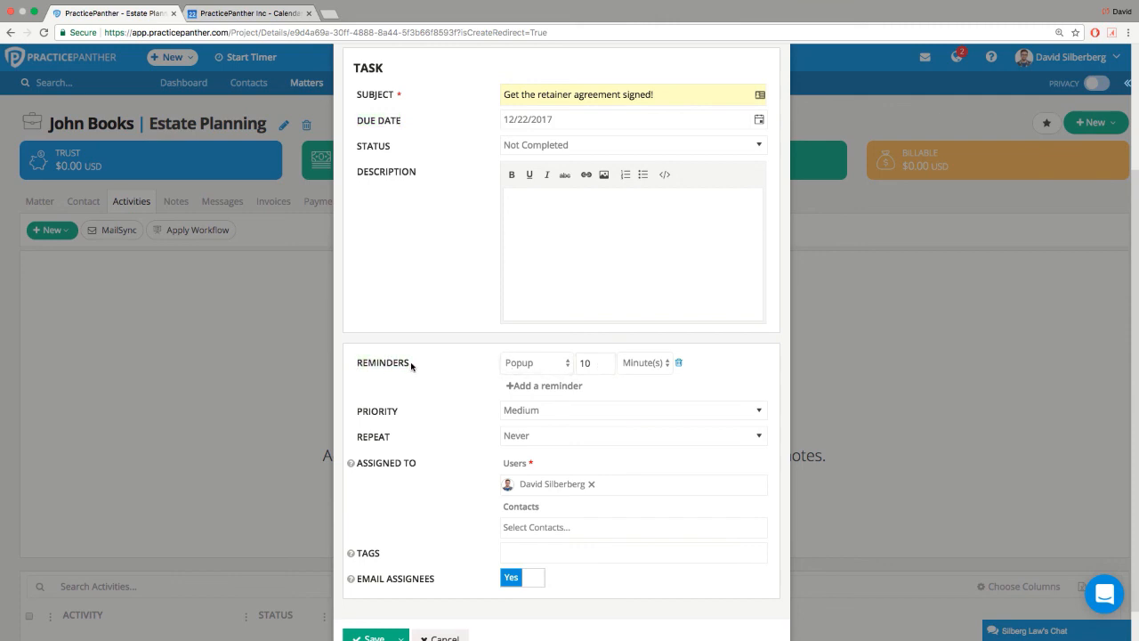
Assign the task to the second user in the firm's user list as well.
scroll(412, 370, down, 1)
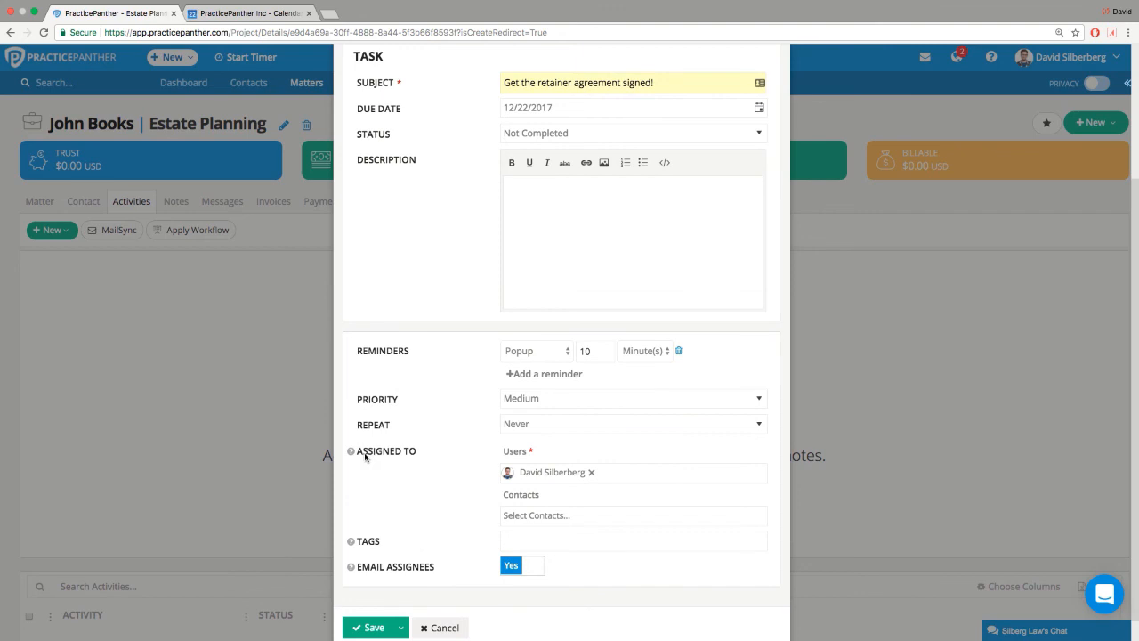
drag(360, 454, 415, 452)
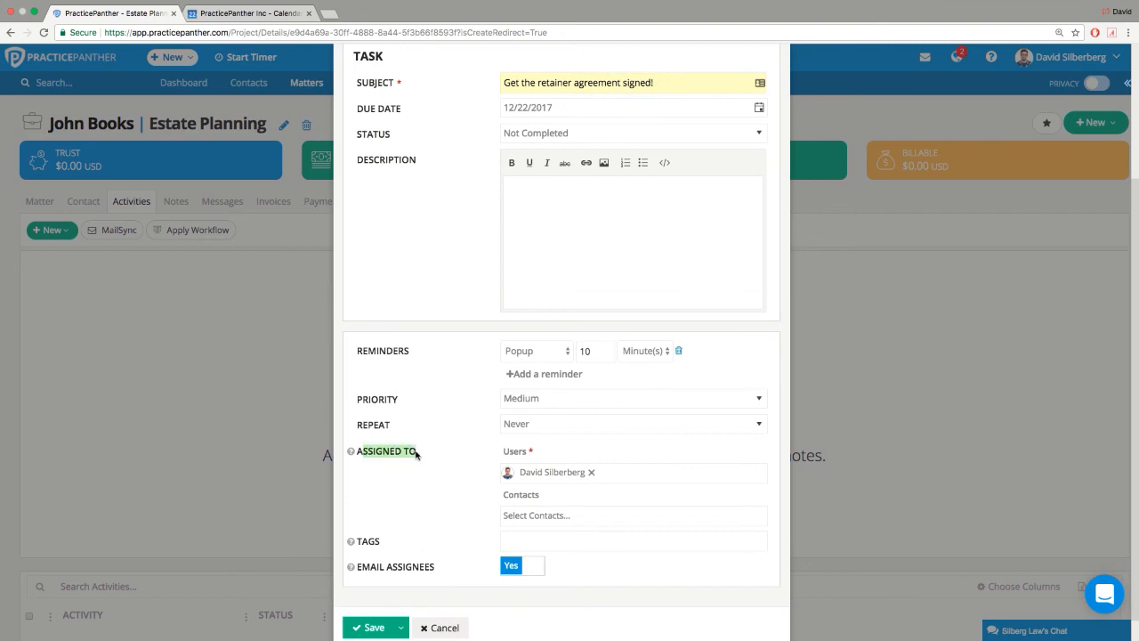
click(415, 454)
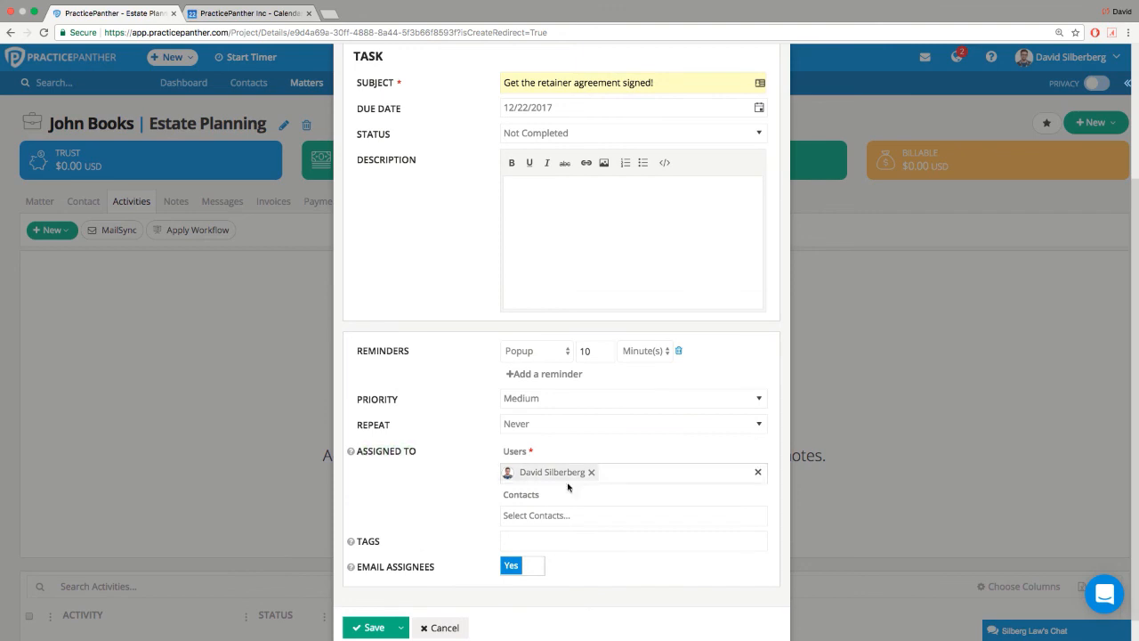
click(615, 477)
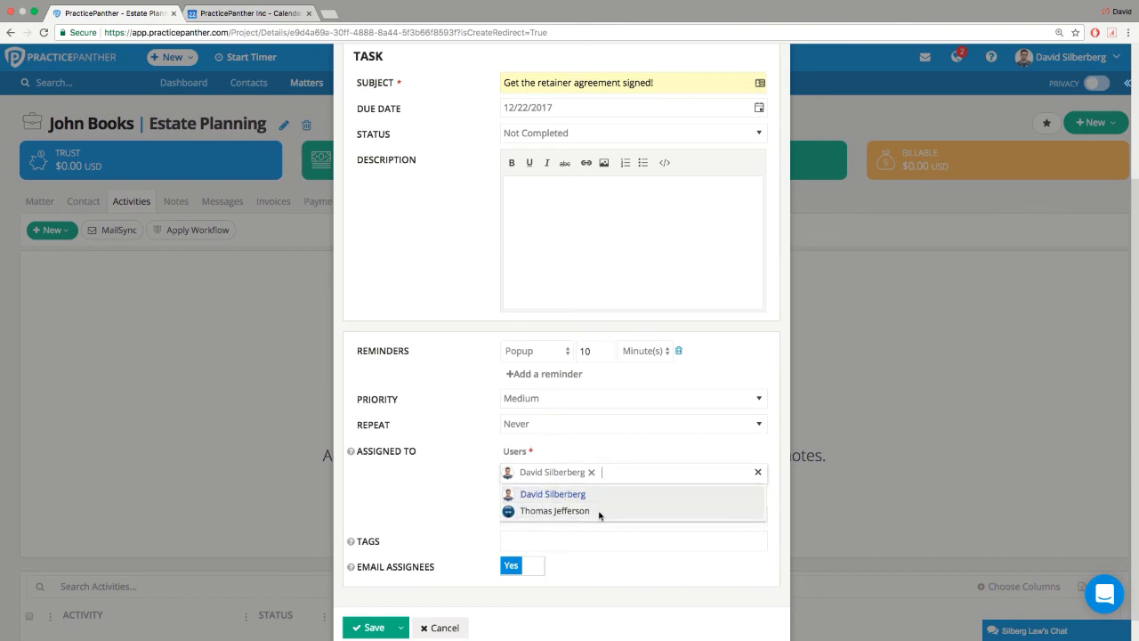
click(599, 514)
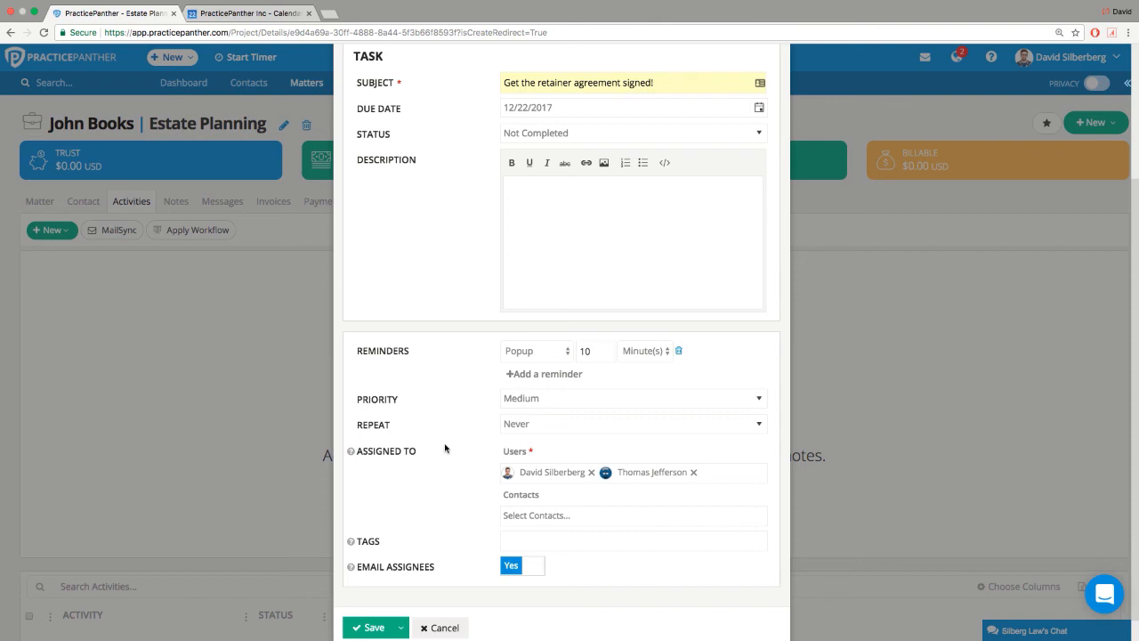
Assign the task to the matter's client as a contact.
drag(501, 496, 542, 497)
click(542, 497)
click(538, 515)
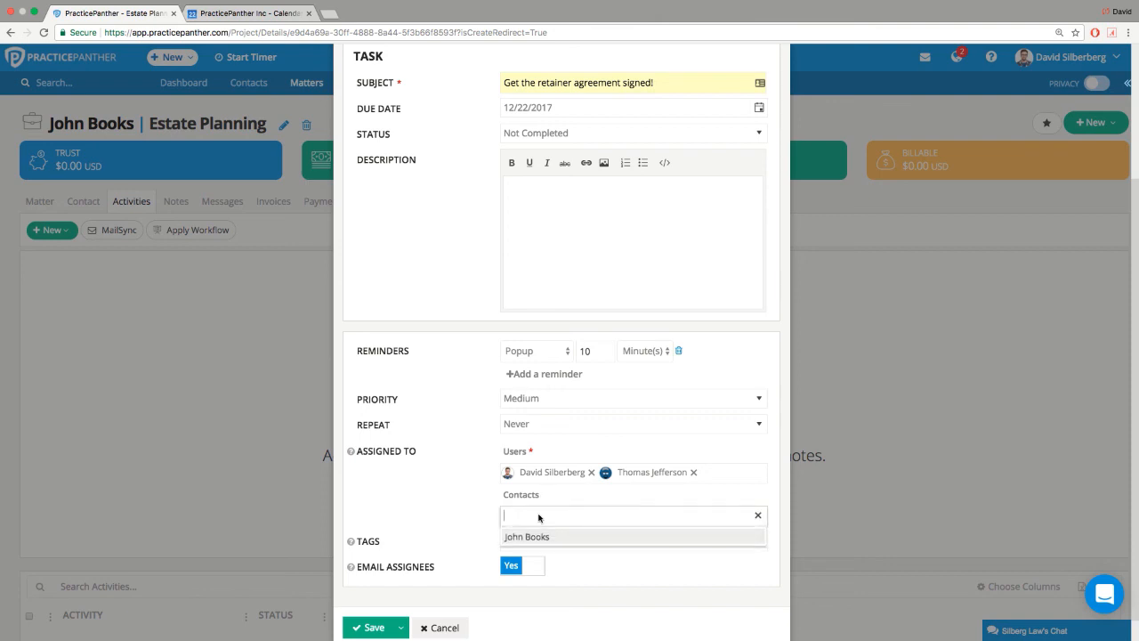
click(541, 540)
click(427, 493)
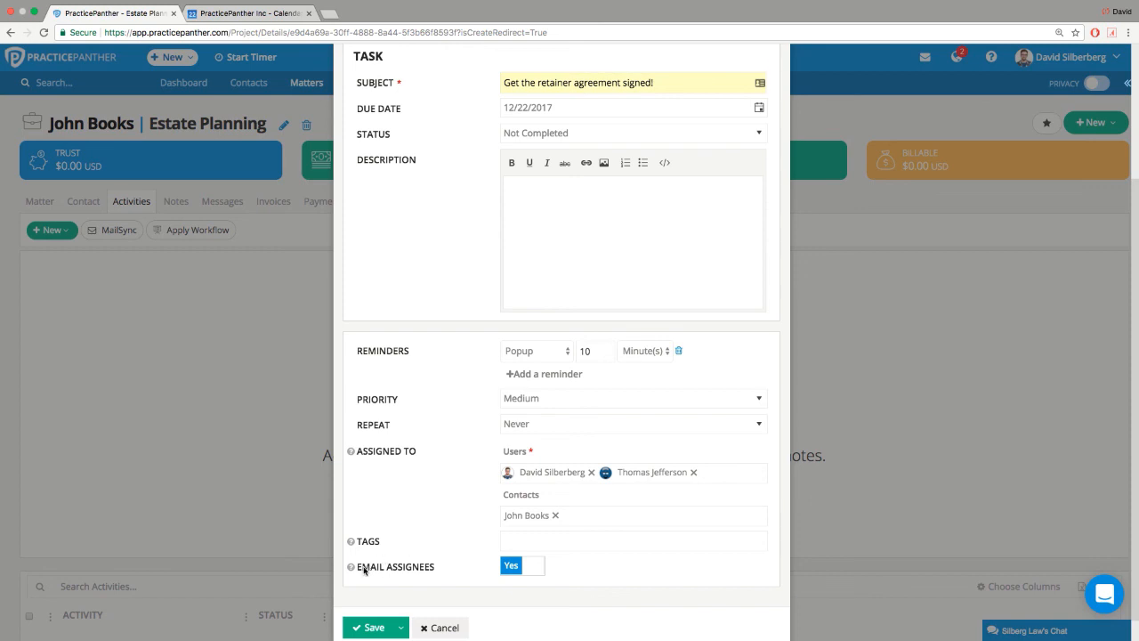
Turn emailing the task's assignees off and back on.
drag(359, 570, 433, 567)
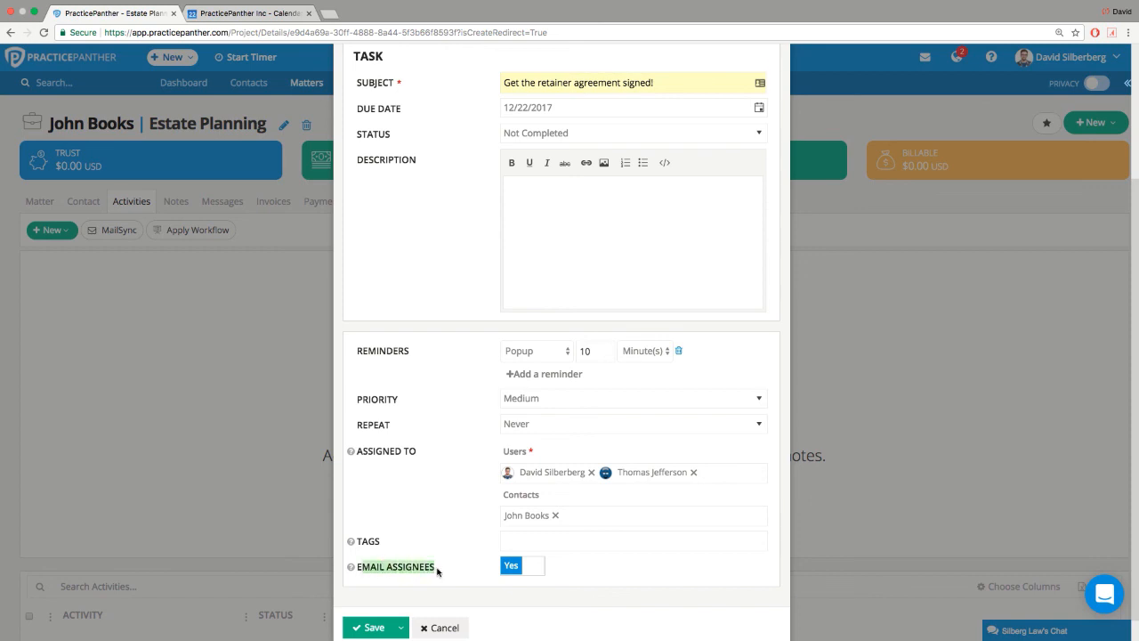
click(465, 577)
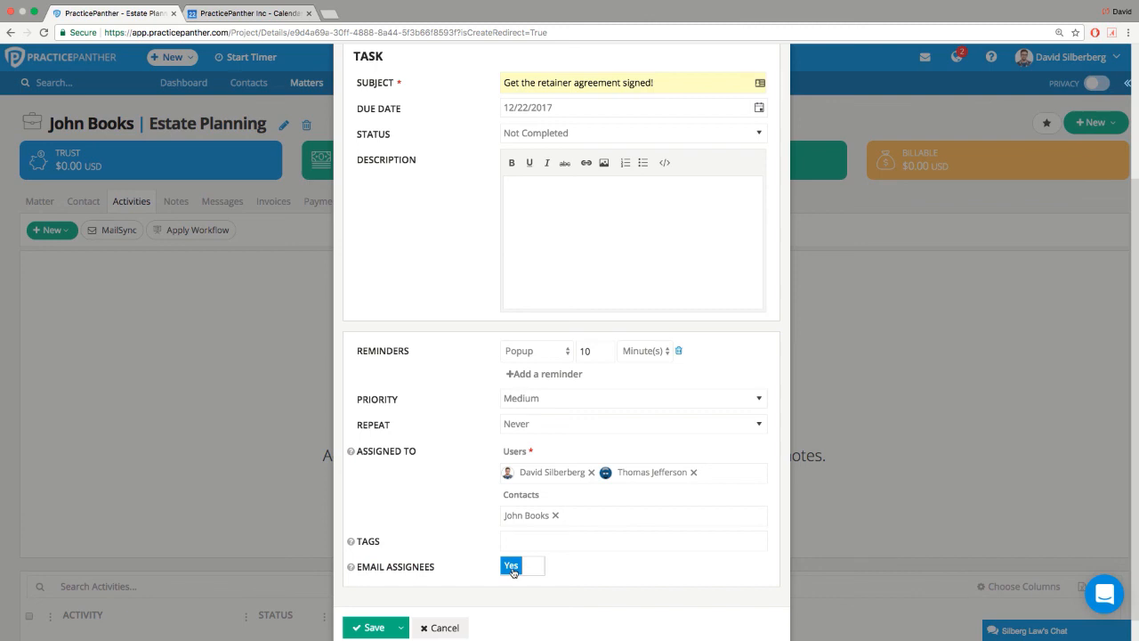
click(516, 571)
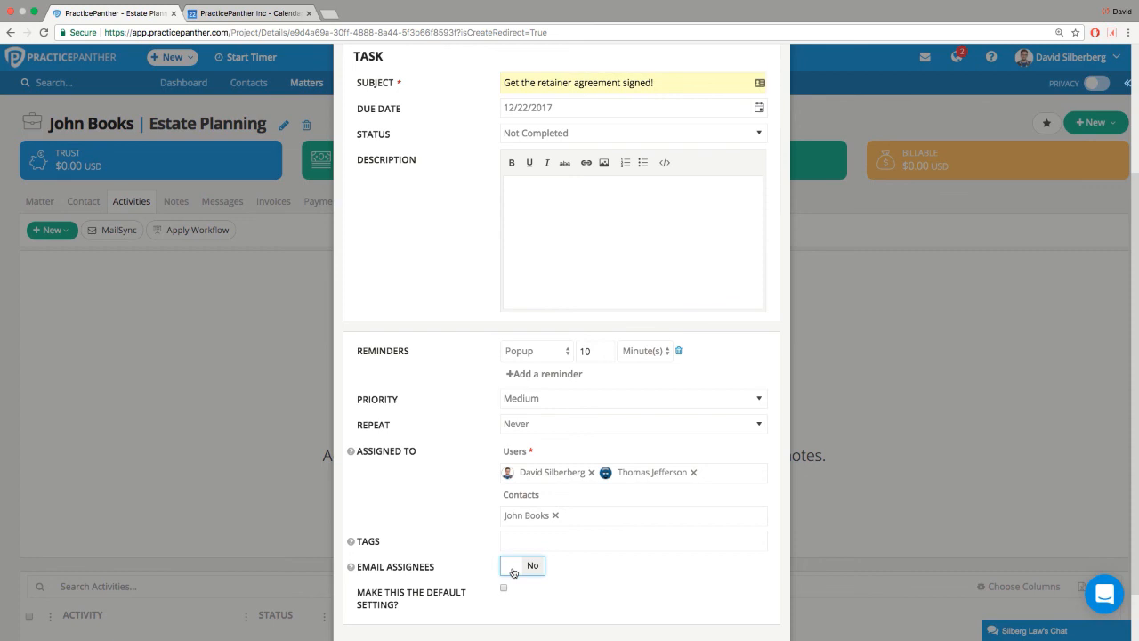
click(514, 572)
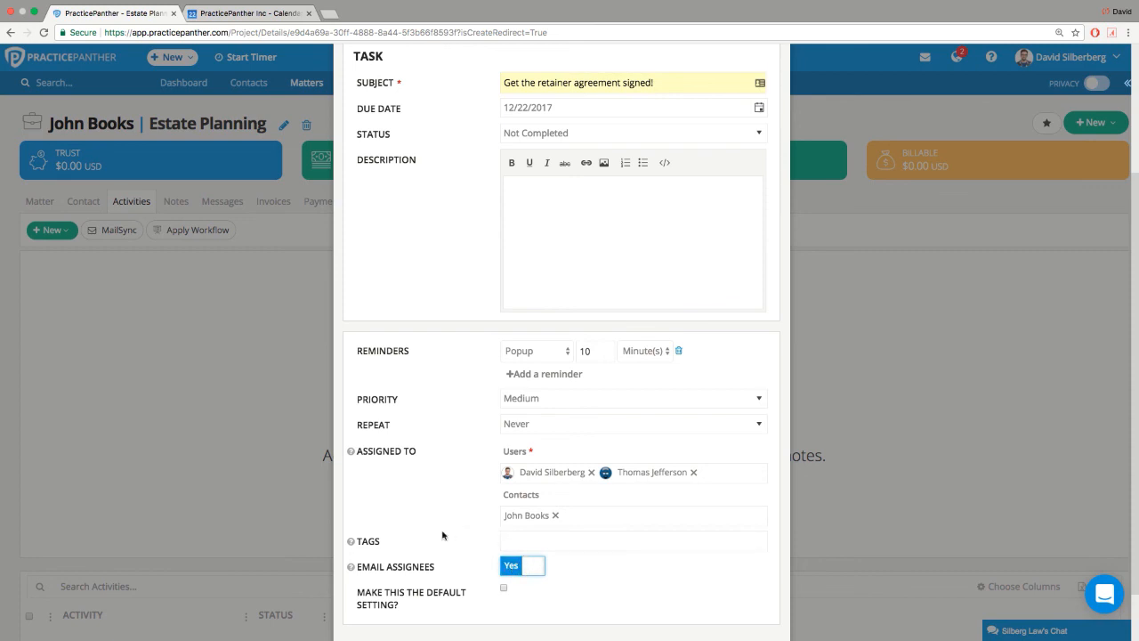
Tag the task as Retainer, review the other available tags and save the task.
scroll(412, 541, down, 1)
scroll(412, 541, down, 2)
click(522, 479)
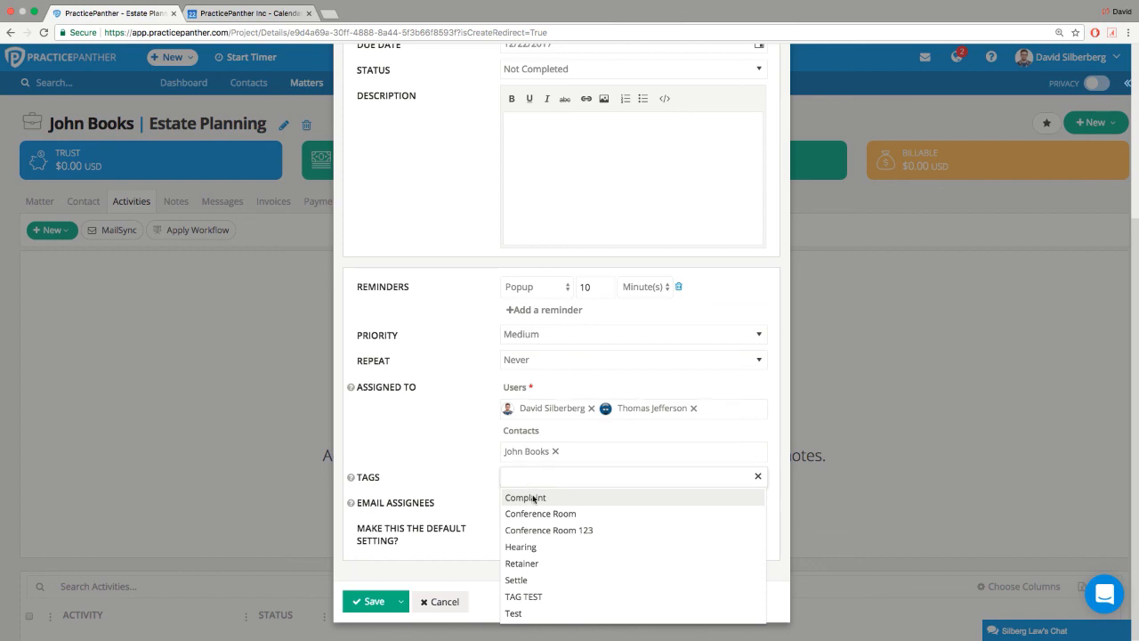
click(533, 565)
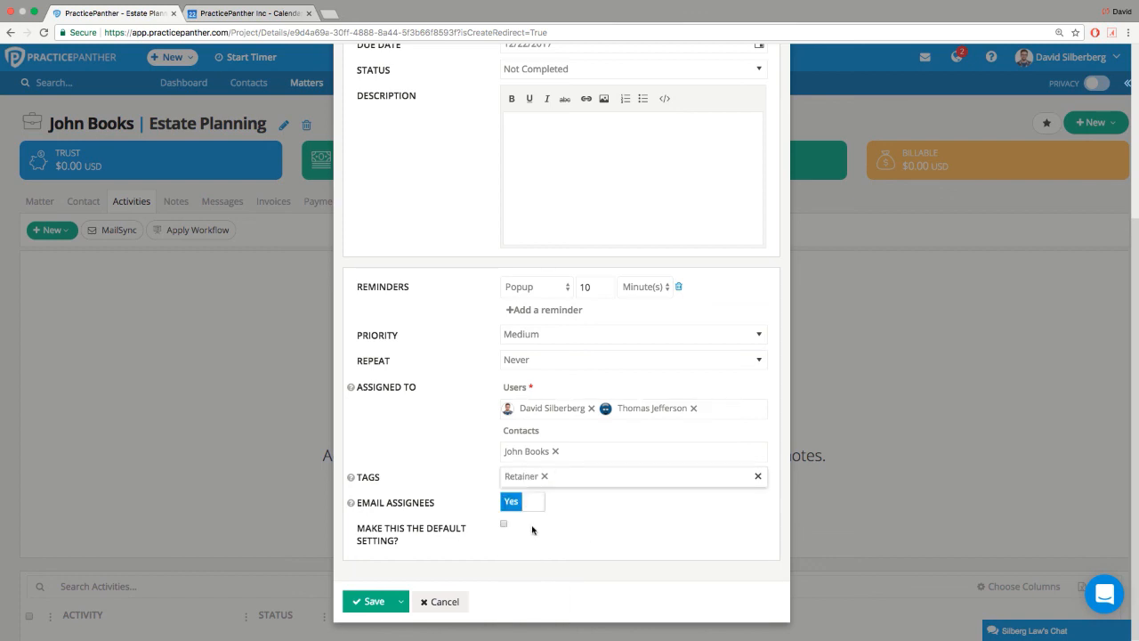
click(570, 479)
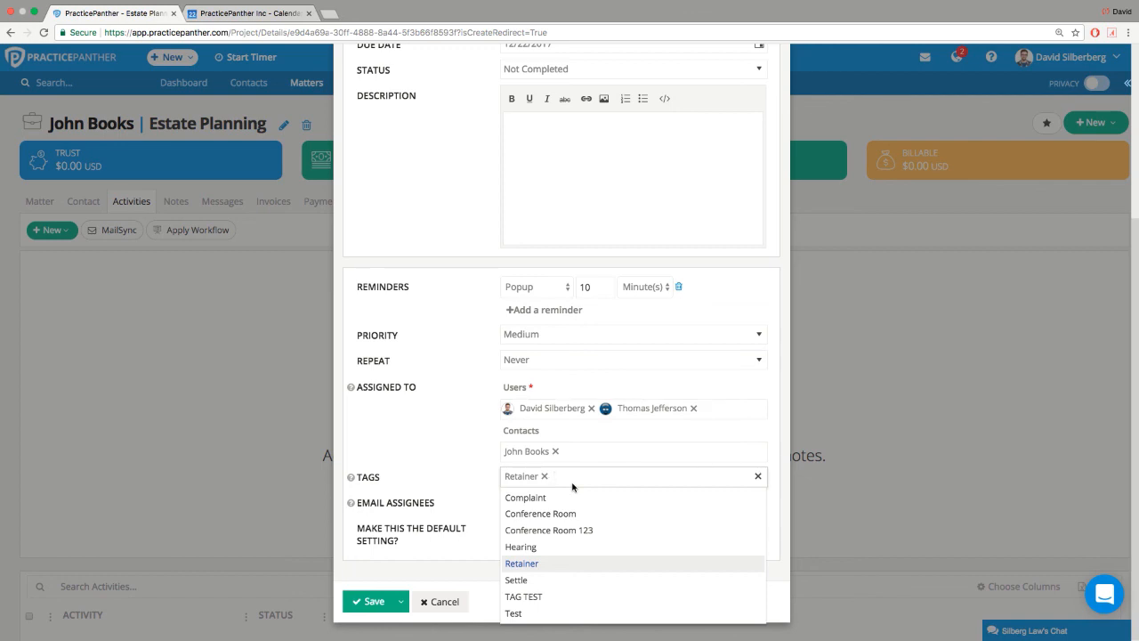
click(439, 491)
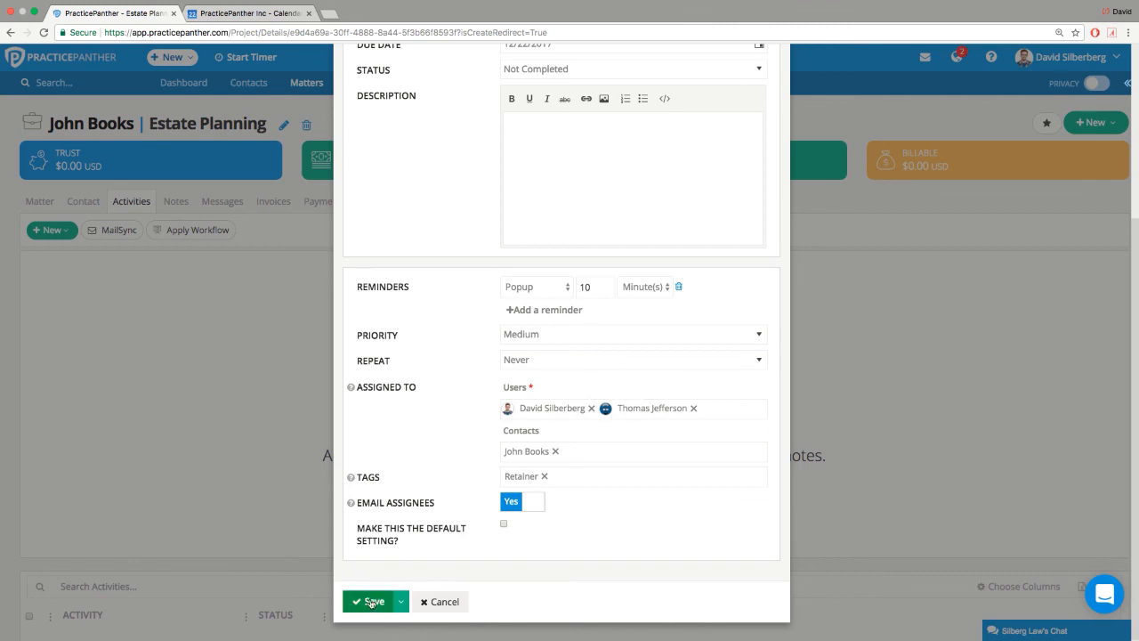
click(373, 602)
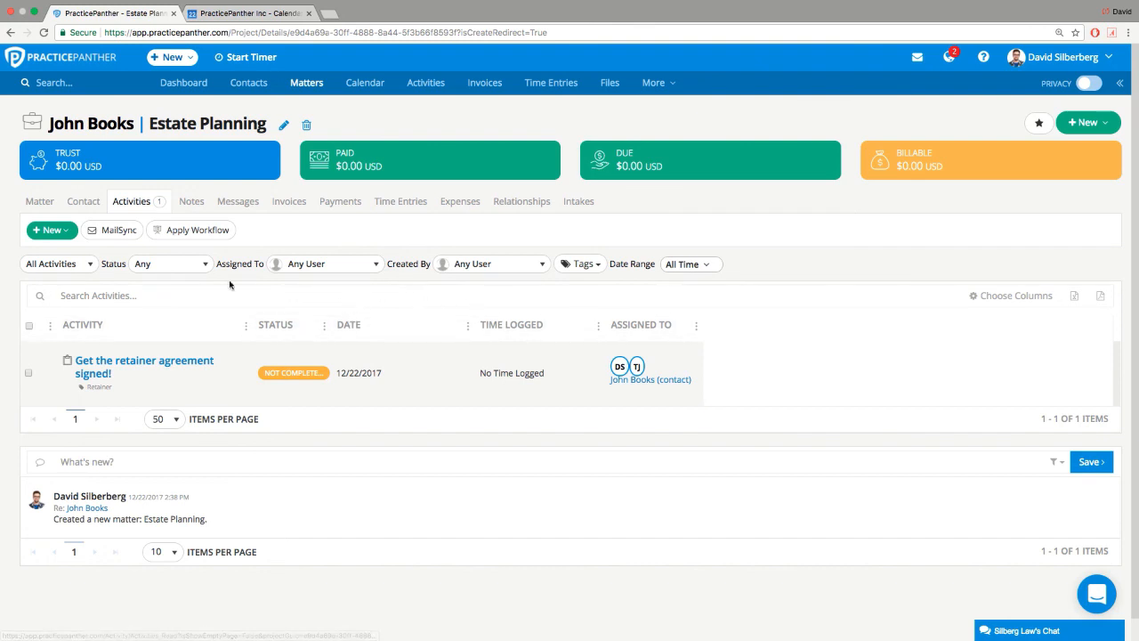
Mark the "Get the retainer agreement signed!" task as completed in the matter's activities.
mouse_move(331, 375)
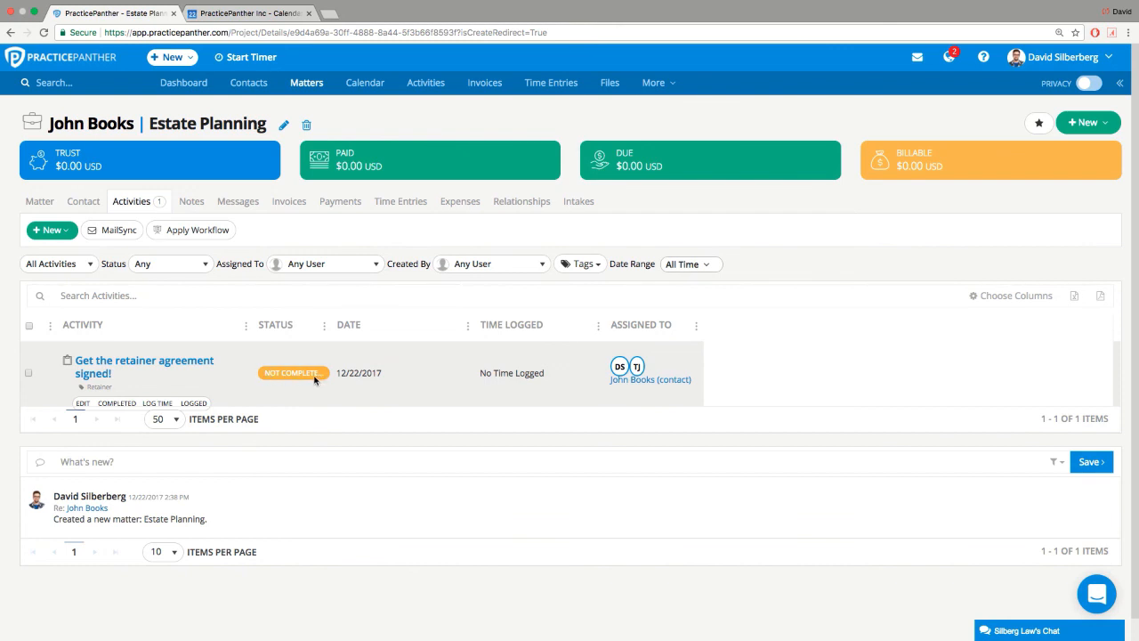
click(124, 405)
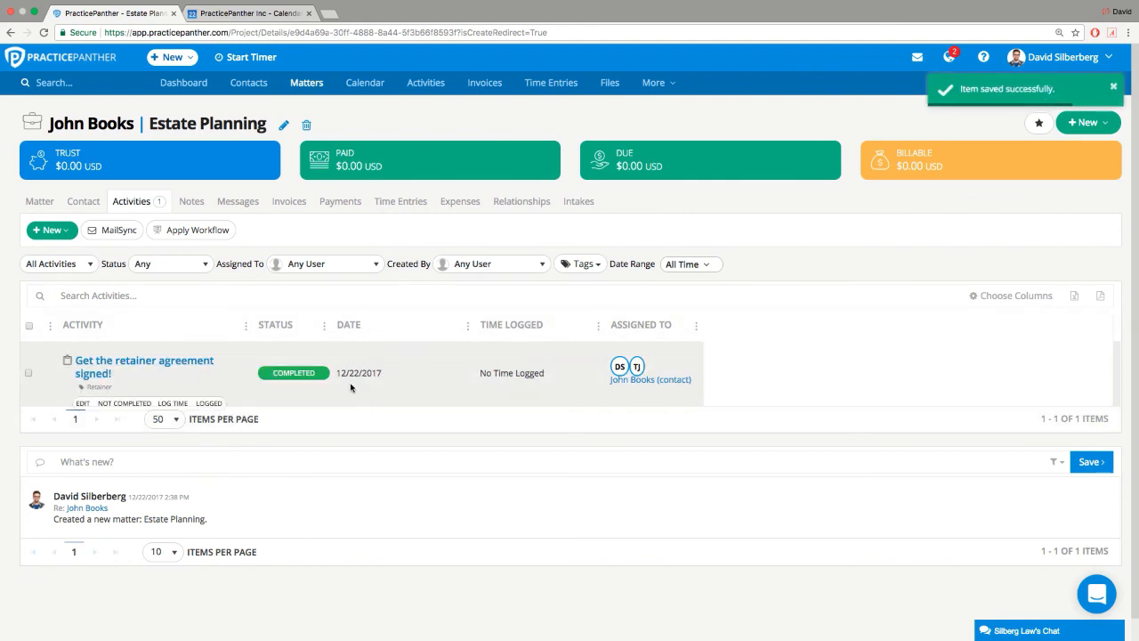
Check the date and status of the "Get the retainer agreement signed!" task in the activities list.
drag(337, 373, 385, 377)
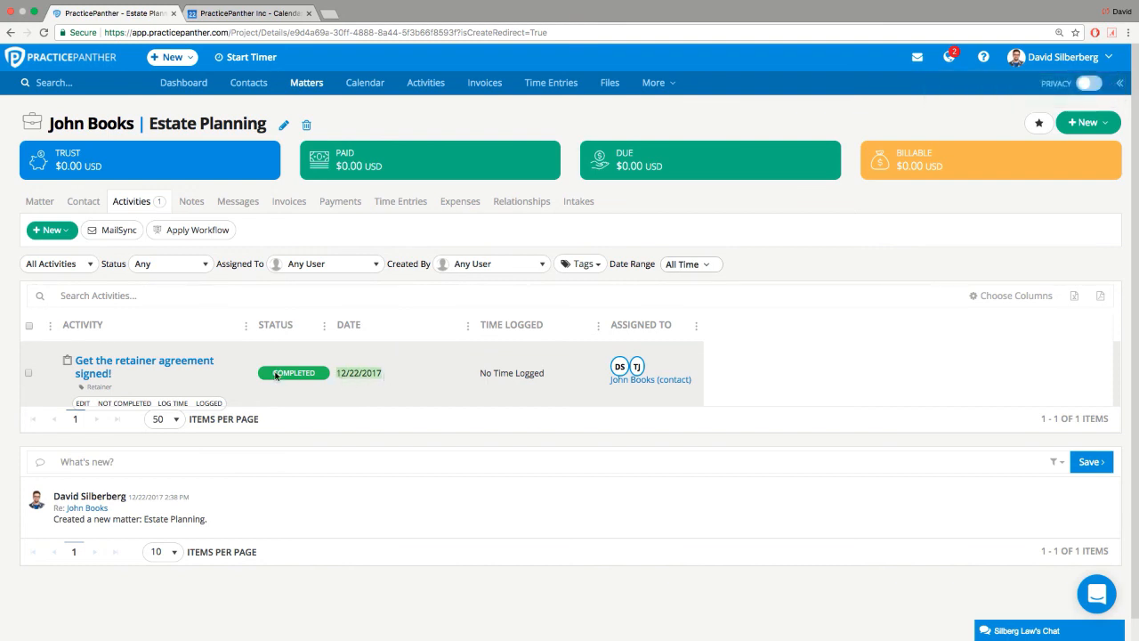
drag(275, 375, 316, 378)
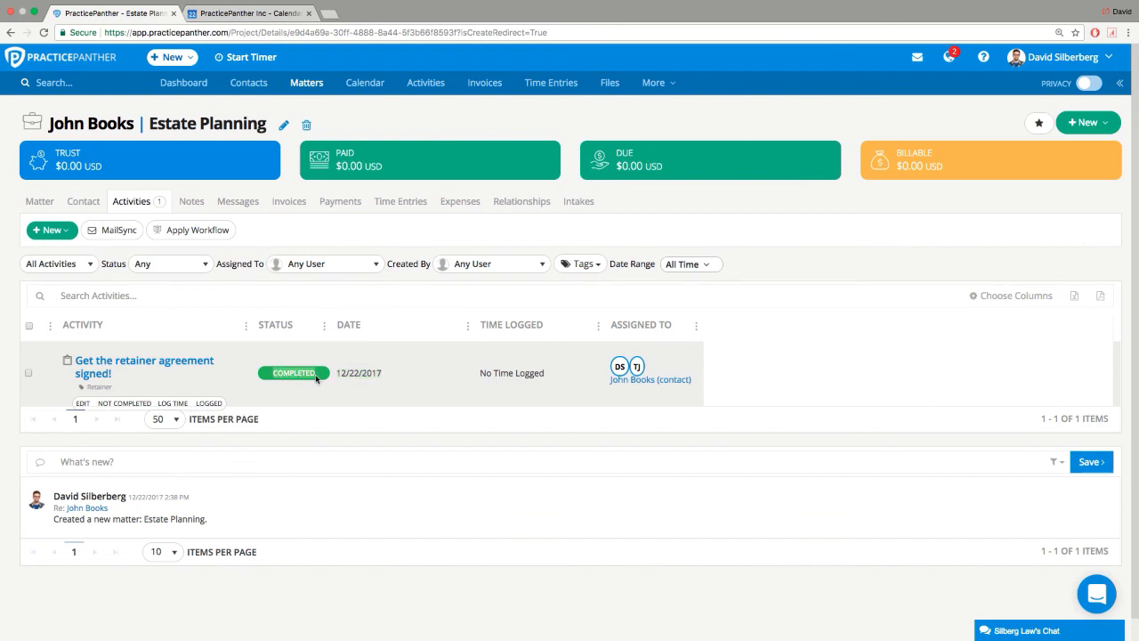
click(331, 377)
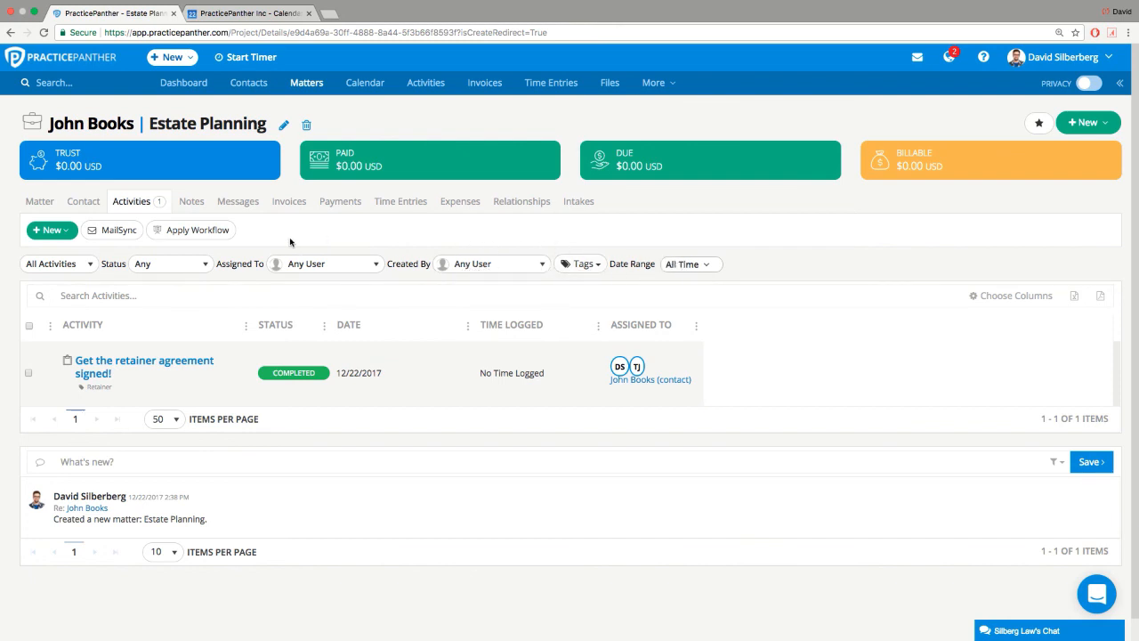
Filter the matter's activities to Tasks and look through the status and assigned-user filter options.
click(86, 267)
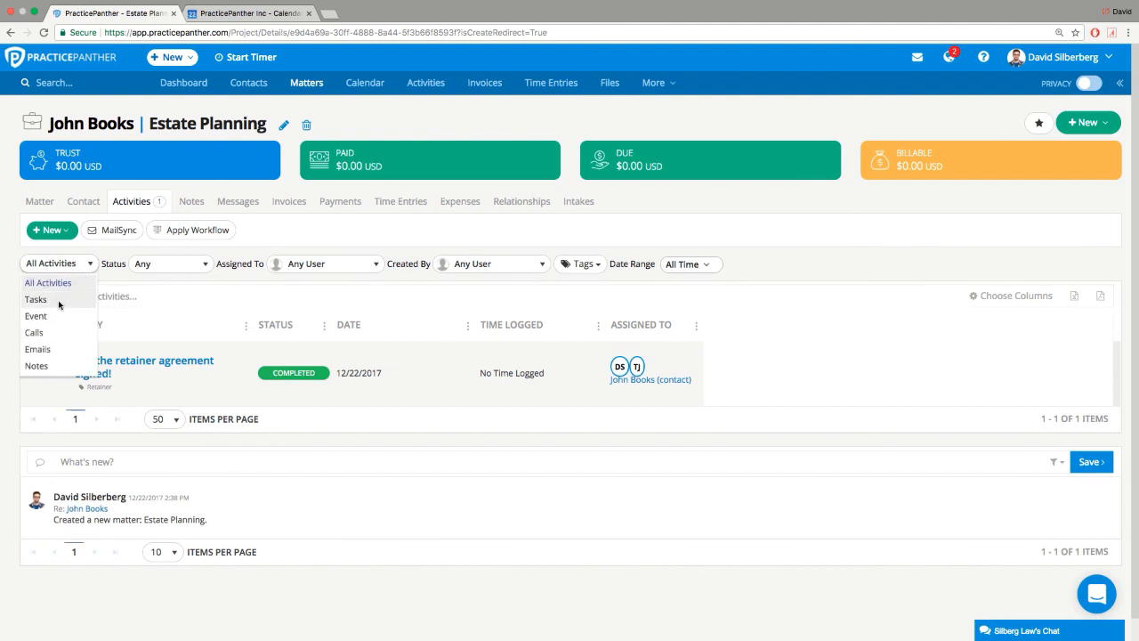
click(59, 302)
click(151, 265)
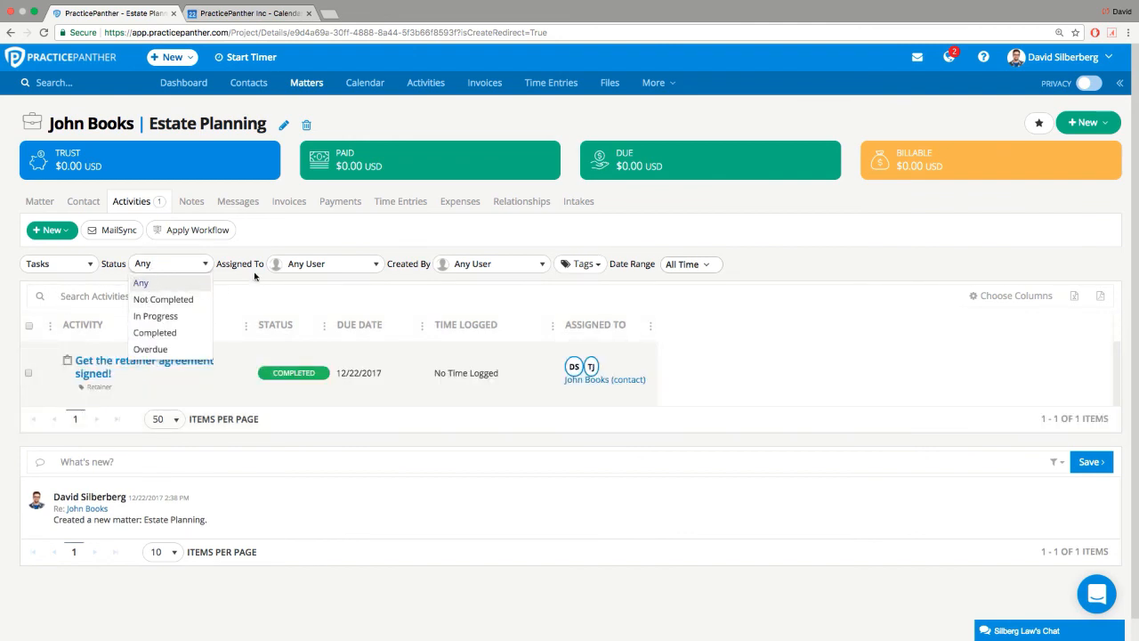
click(277, 241)
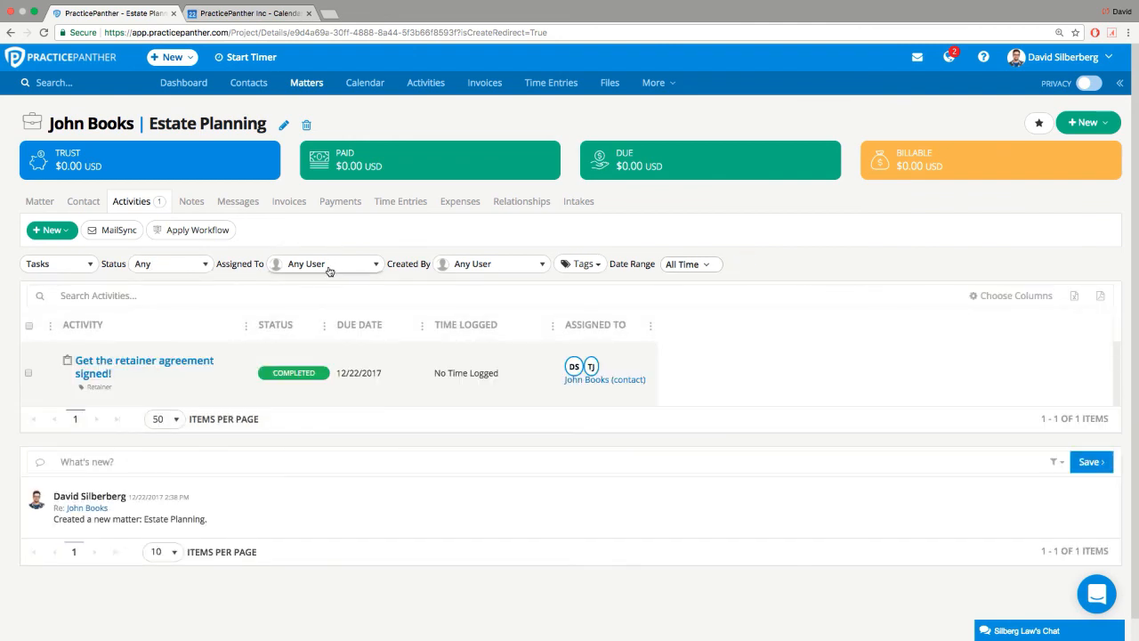
click(329, 267)
click(424, 234)
Look through the activity and matter tag filters and the date range options without applying any of them.
click(580, 264)
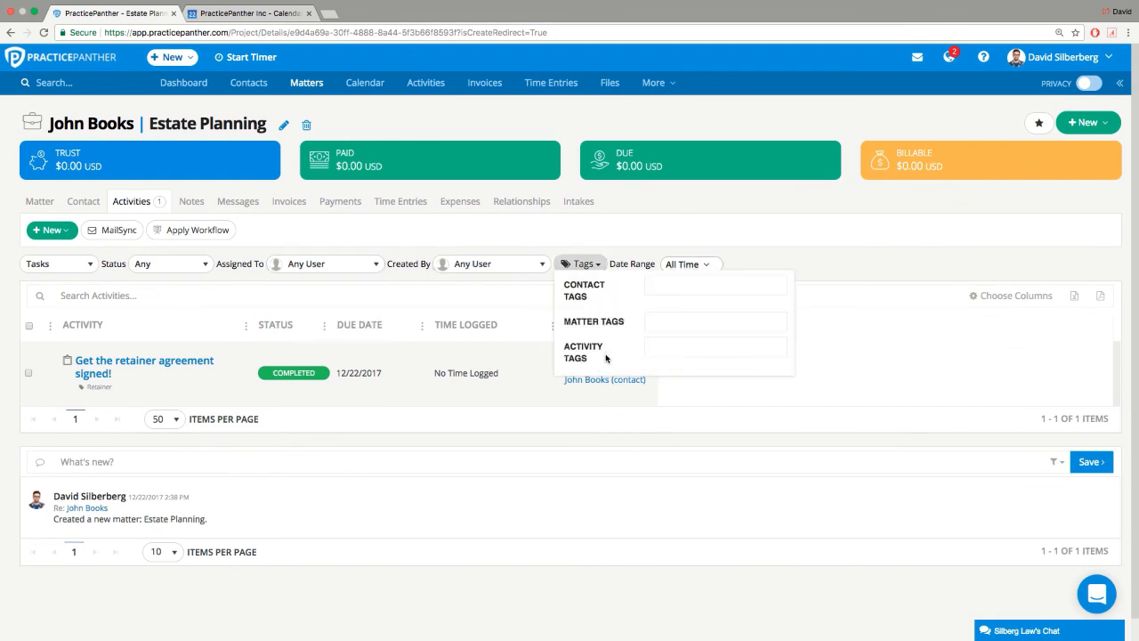
click(658, 353)
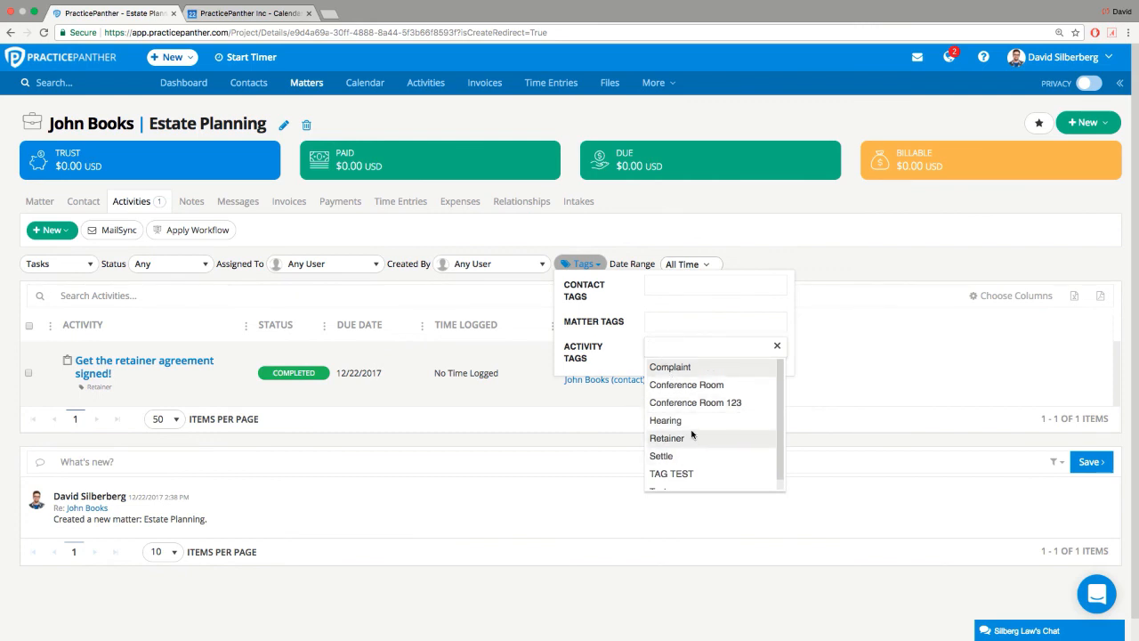
click(659, 325)
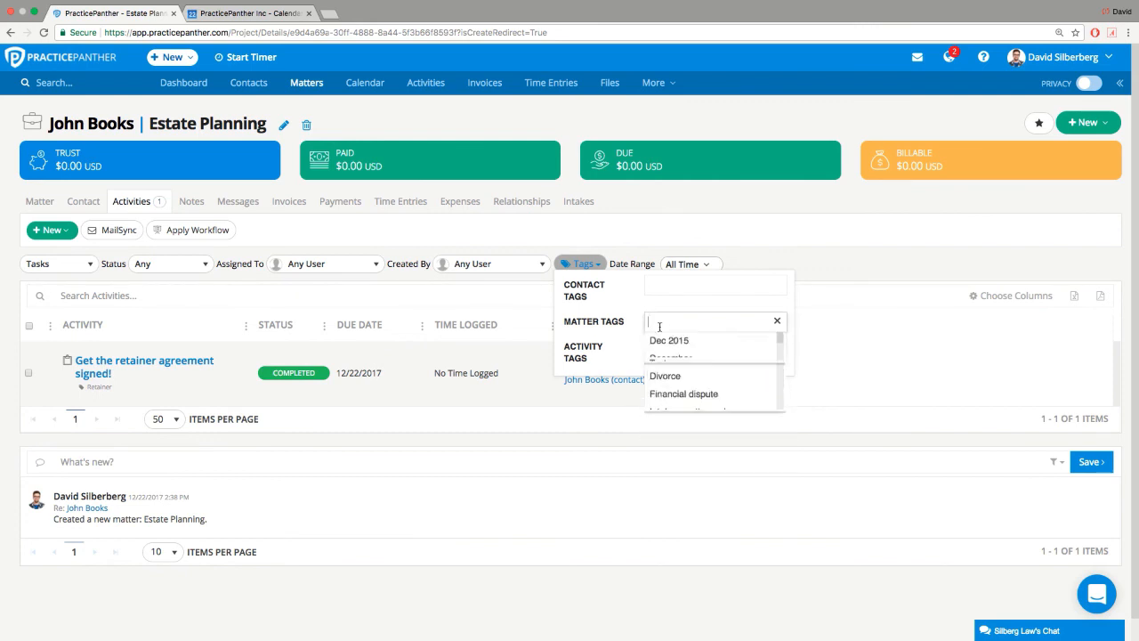
click(618, 295)
click(628, 261)
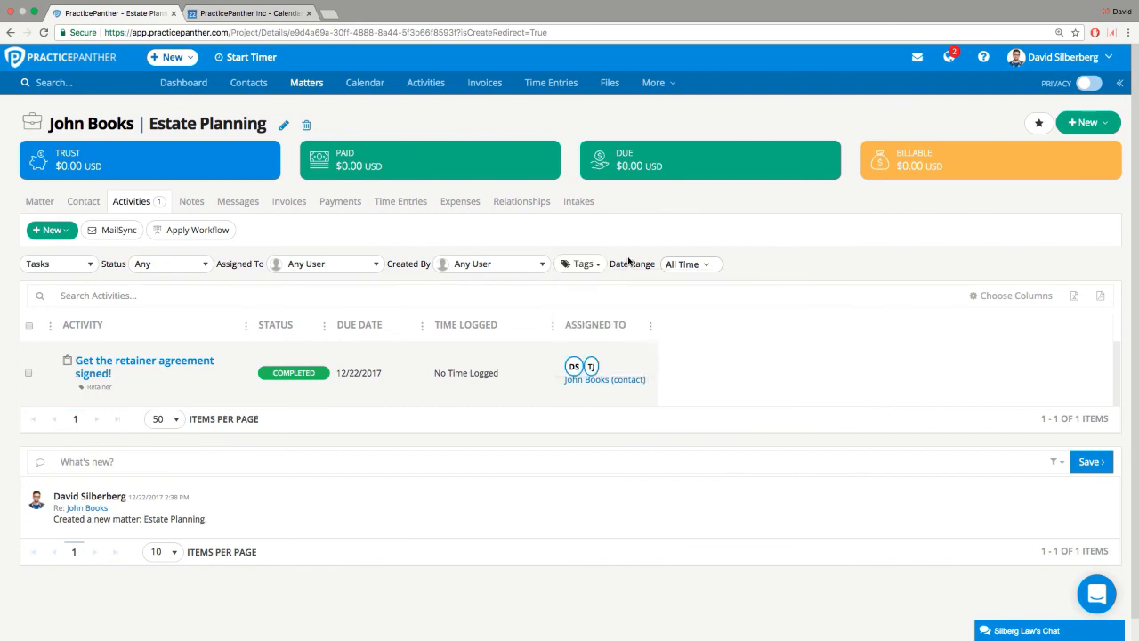
click(690, 267)
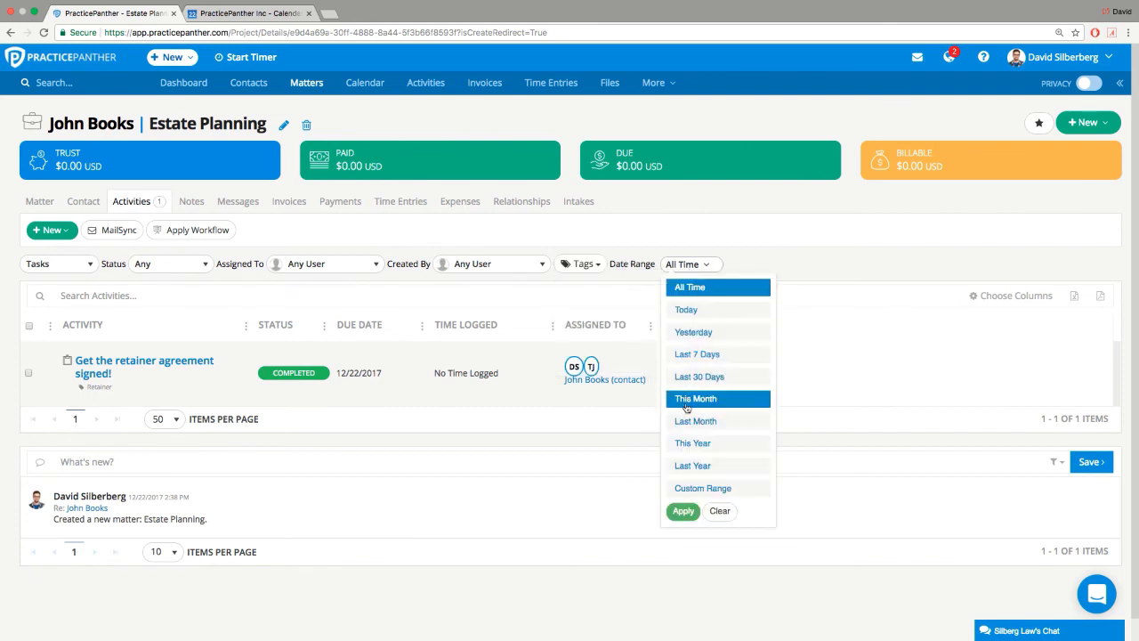
click(667, 234)
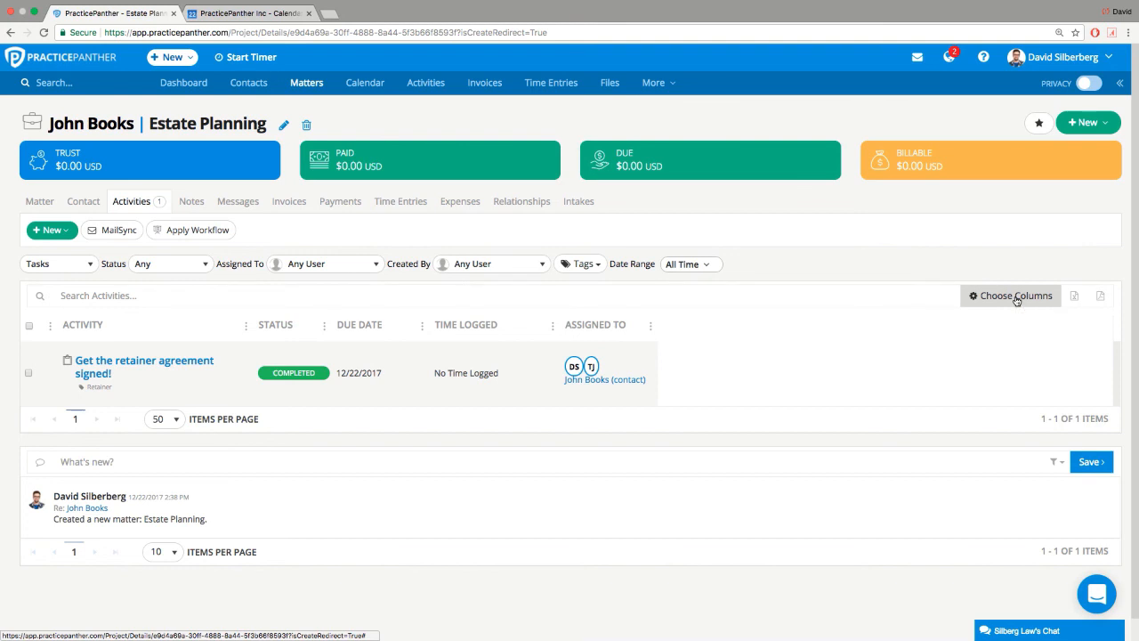
Hide the Time Logged column in the activities list and show it again.
click(1017, 299)
mouse_move(1011, 313)
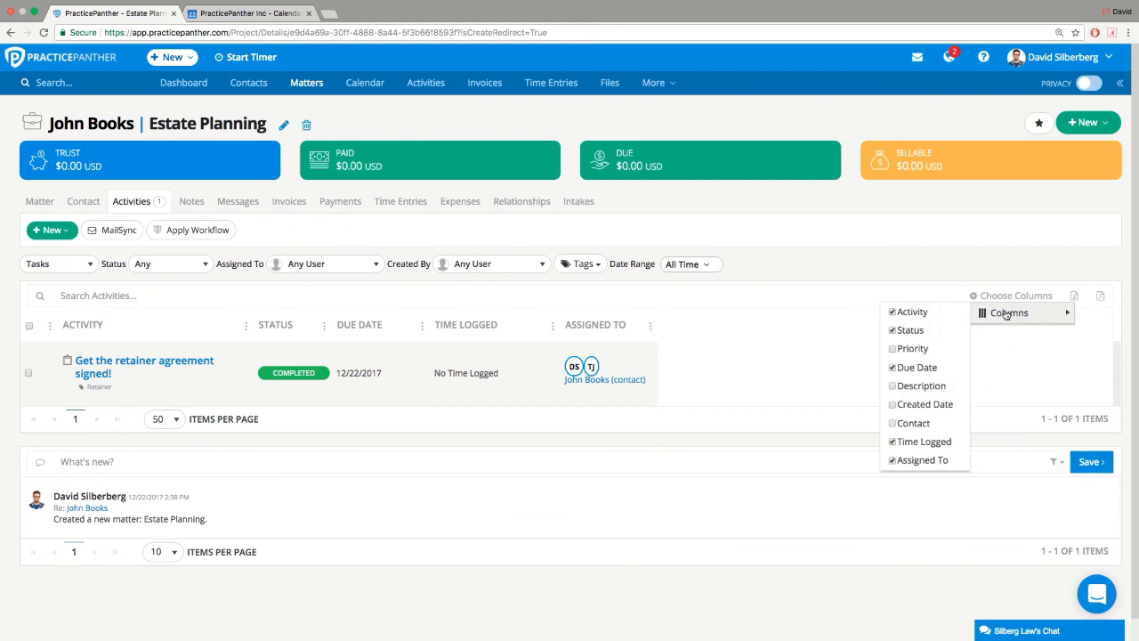
click(925, 443)
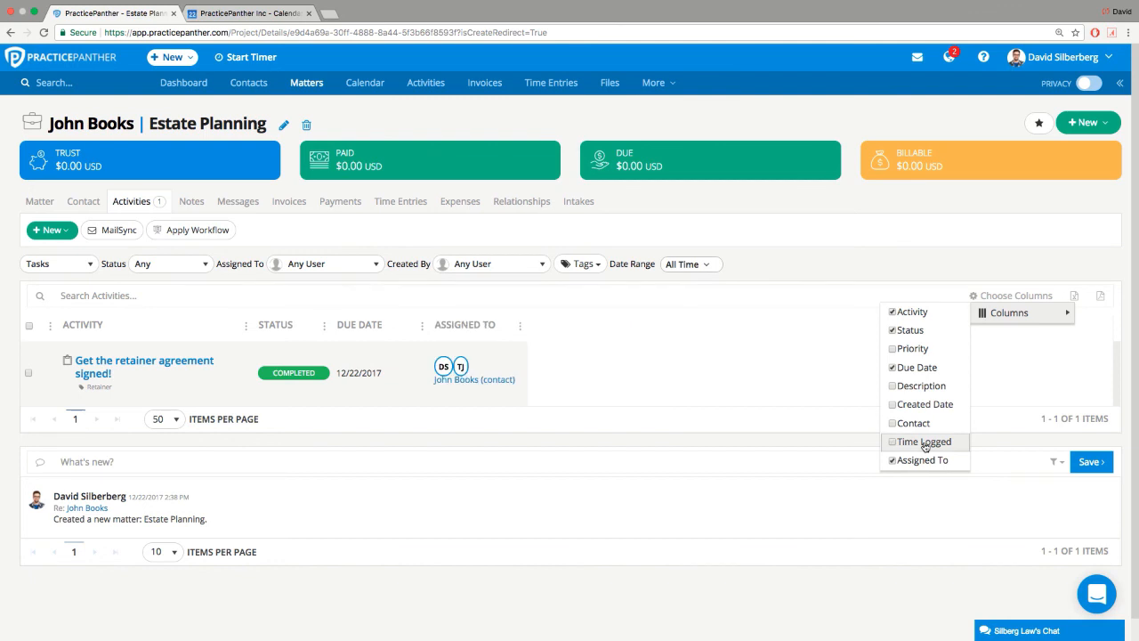
click(925, 445)
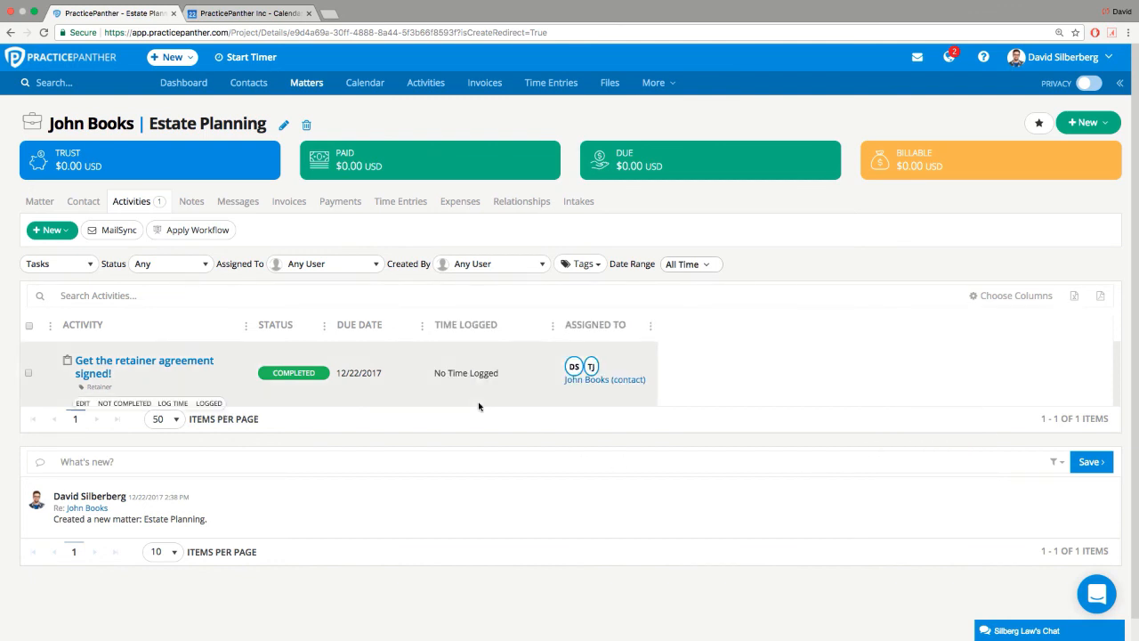
Check the task's logged time and view the kinds of items that can be added to the matter.
drag(435, 378, 511, 381)
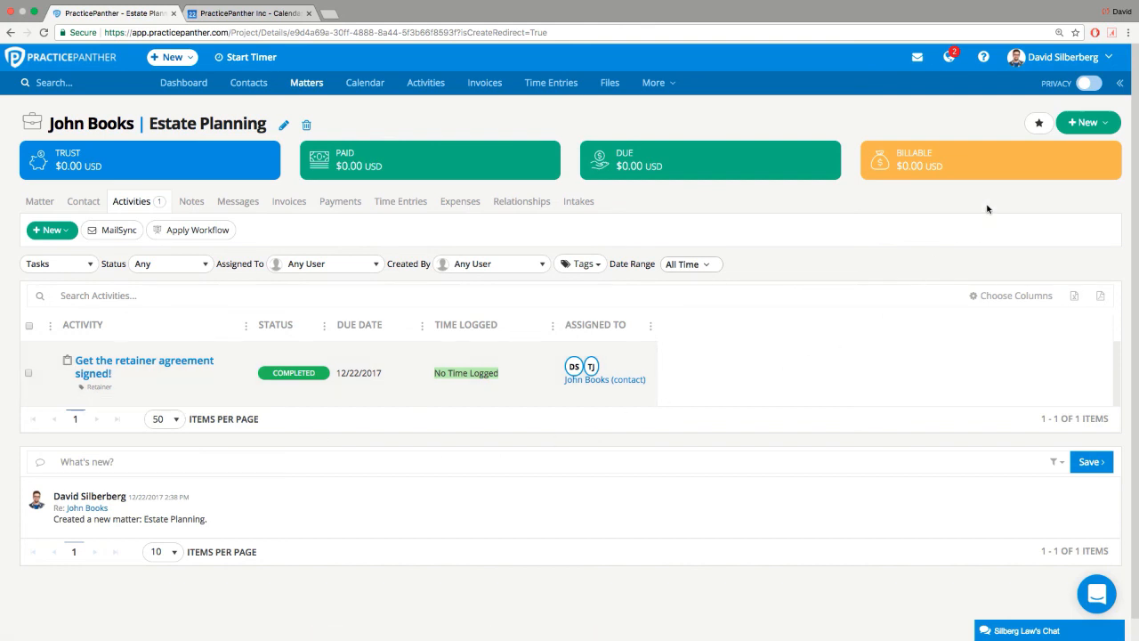
click(1080, 131)
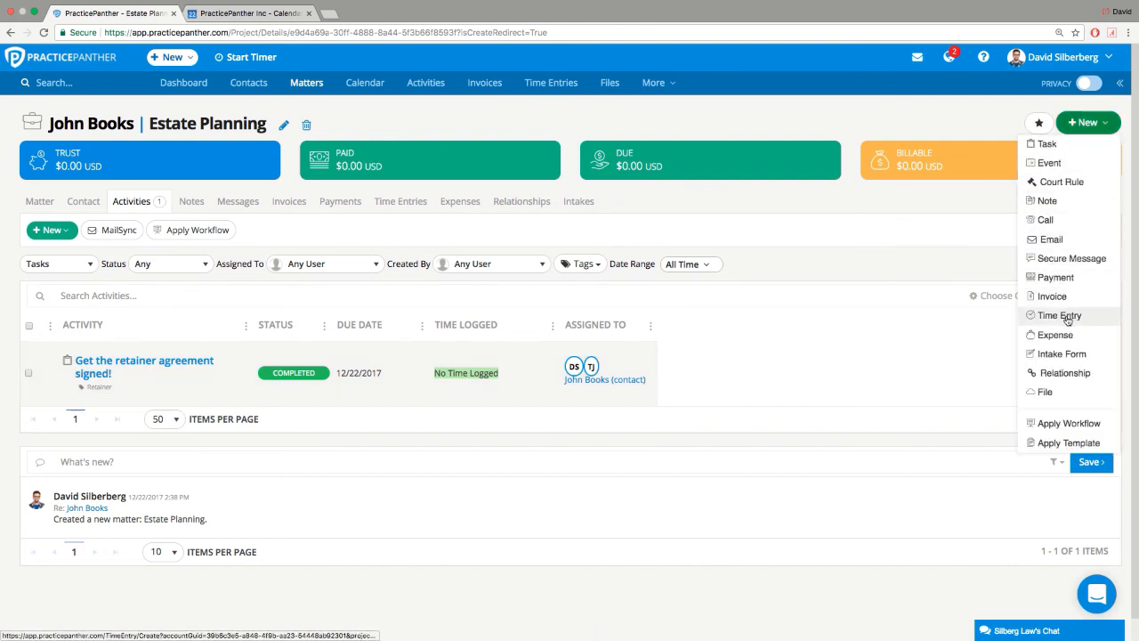
click(978, 202)
Start logging time on the "Get the retainer agreement signed!" task and set the hours to 1h.
mouse_move(98, 365)
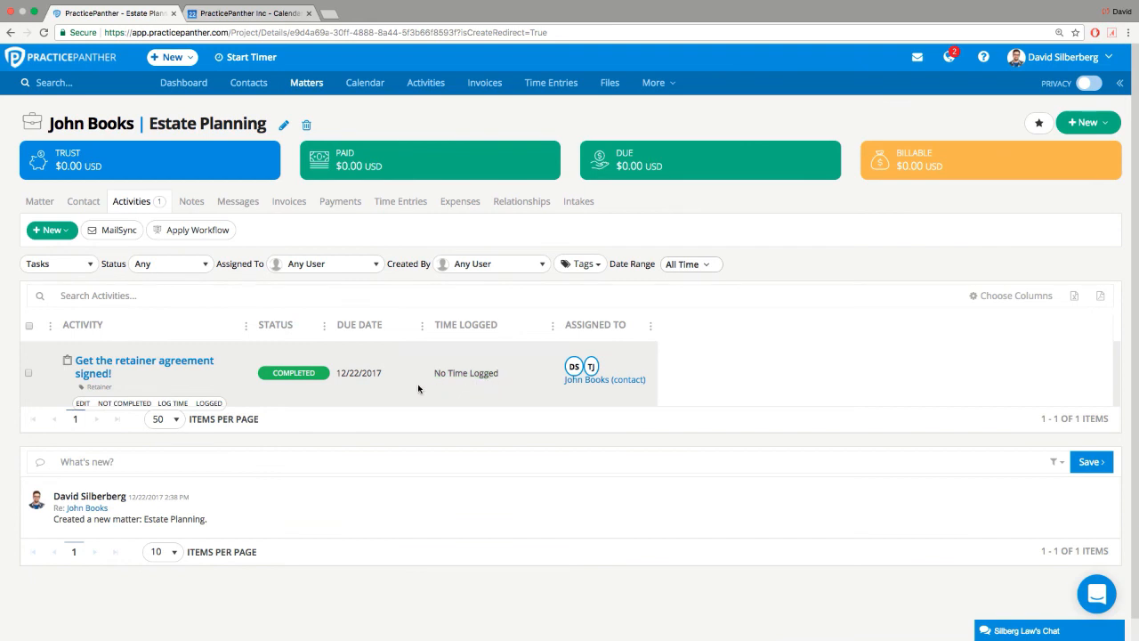
mouse_move(172, 406)
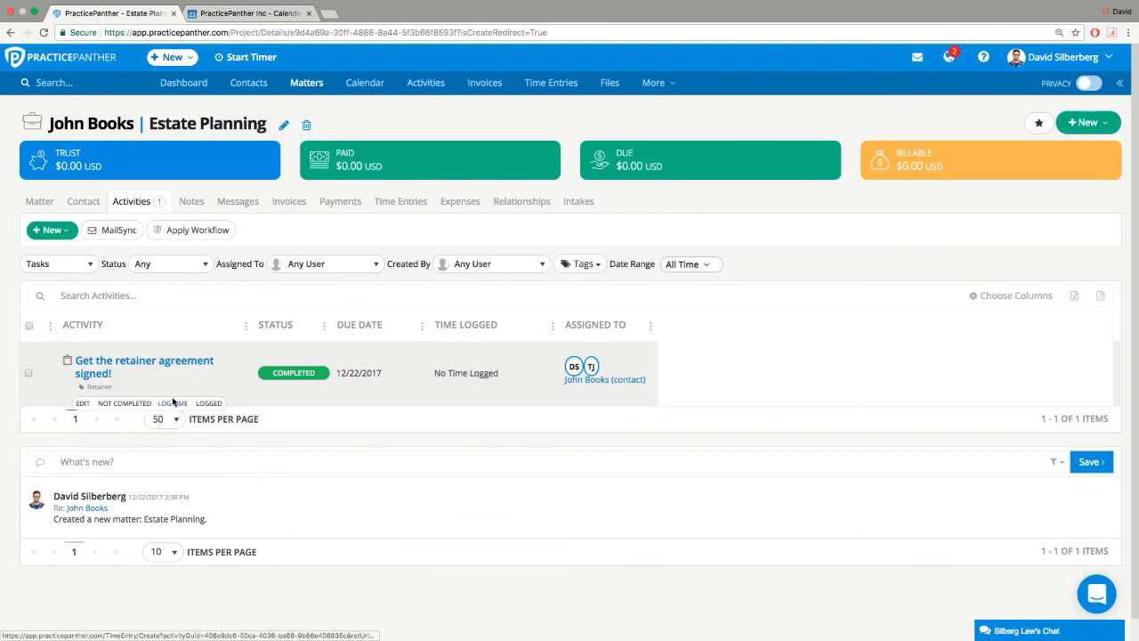
click(173, 406)
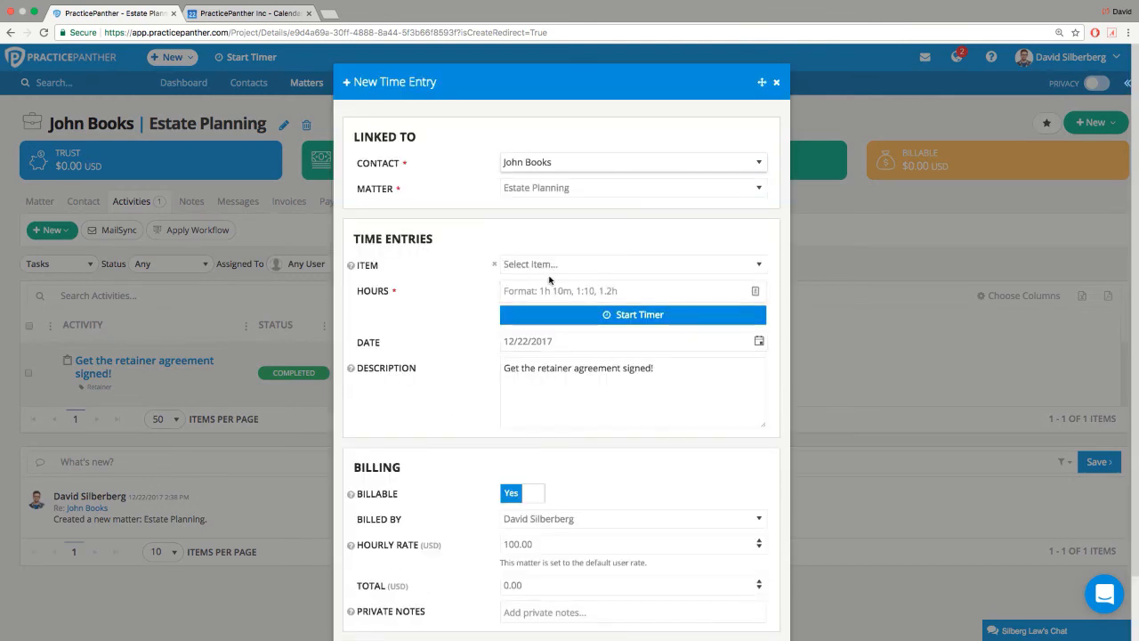
click(552, 292)
text(1h)
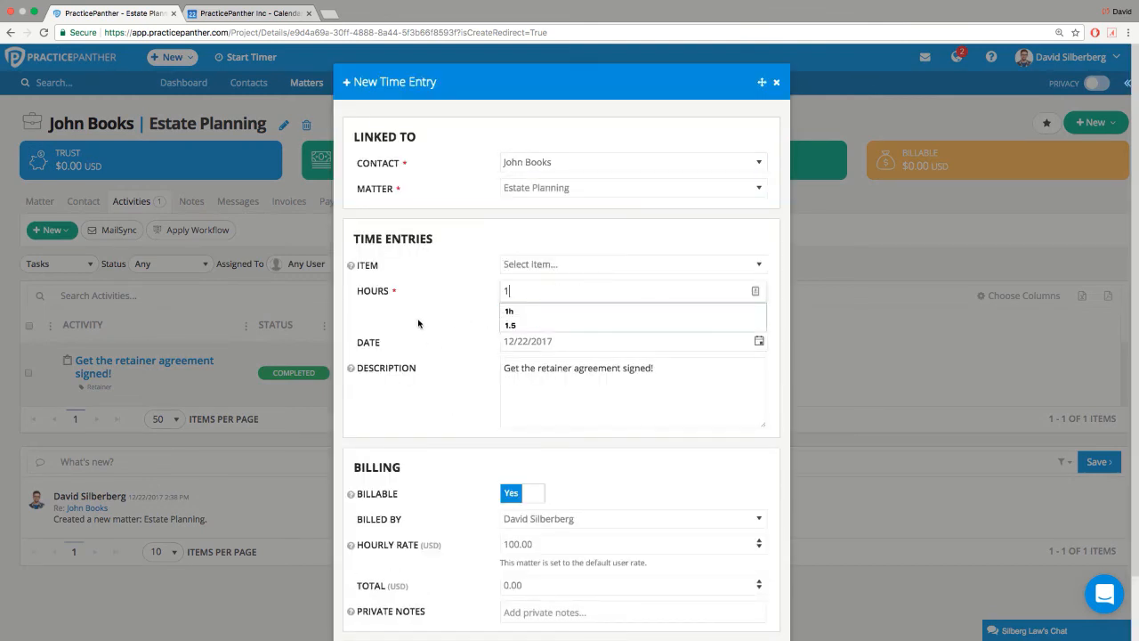
Review the time entry's description and billing details, keep them as they are and save the entry.
click(662, 406)
drag(597, 401, 538, 401)
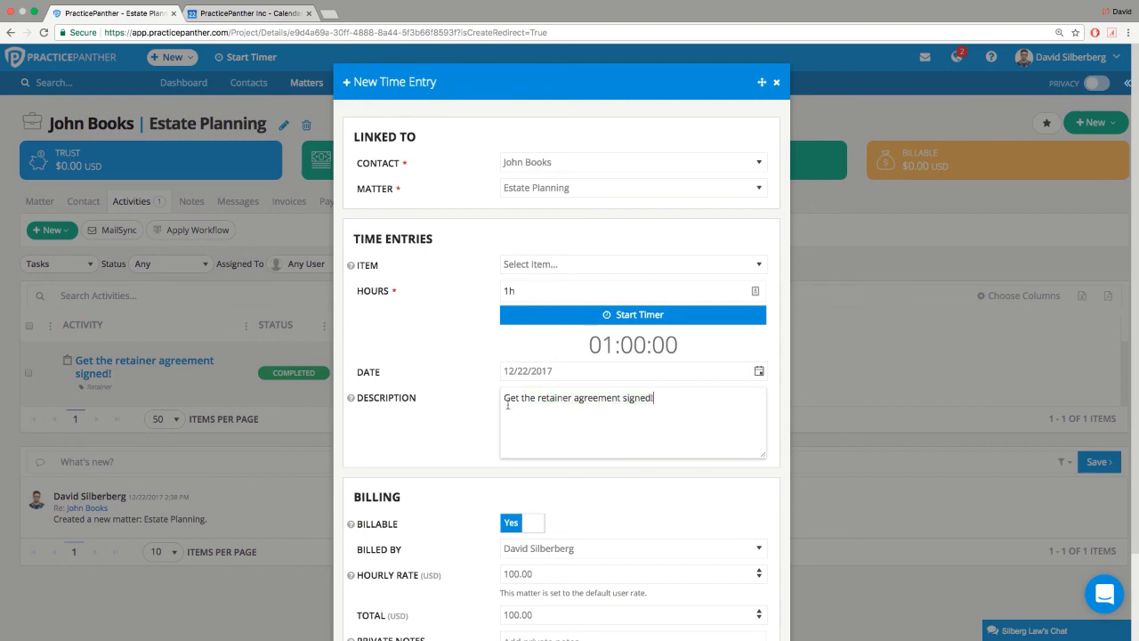
drag(655, 398, 504, 398)
key(Right)
scroll(454, 427, down, 1)
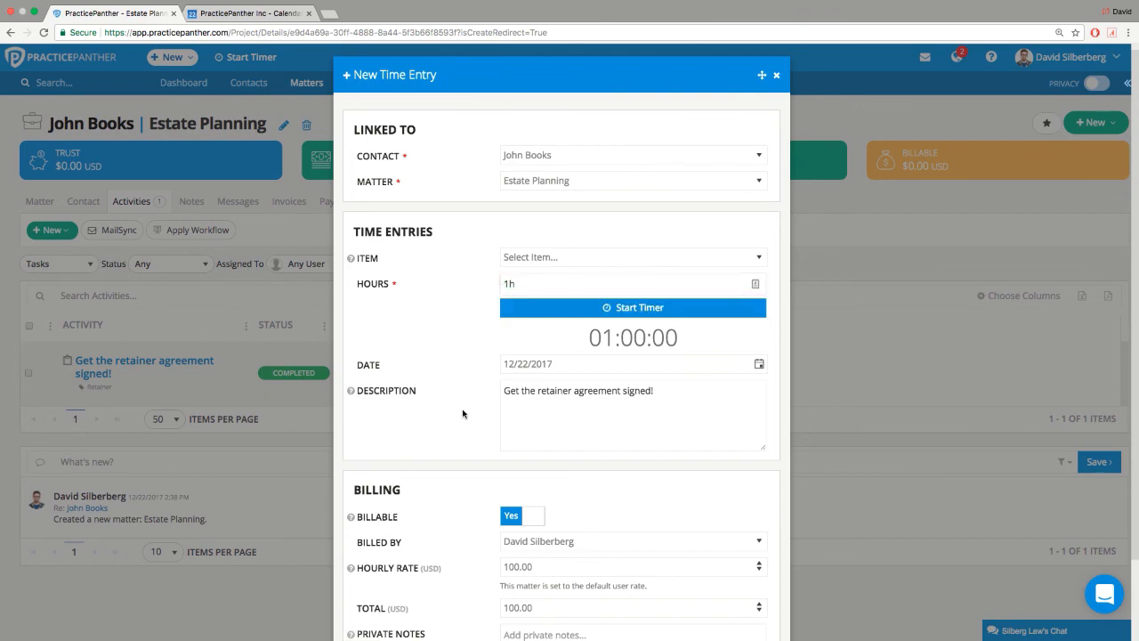
scroll(463, 412, down, 5)
click(377, 612)
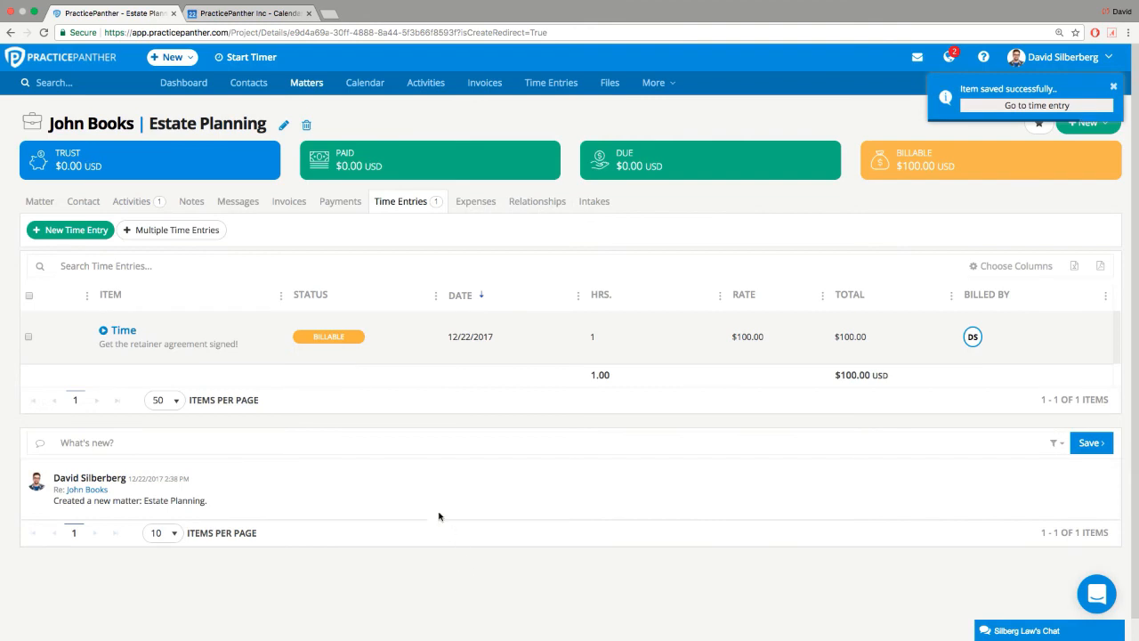
Reload the matter and check the task's logged time in its activities.
click(149, 205)
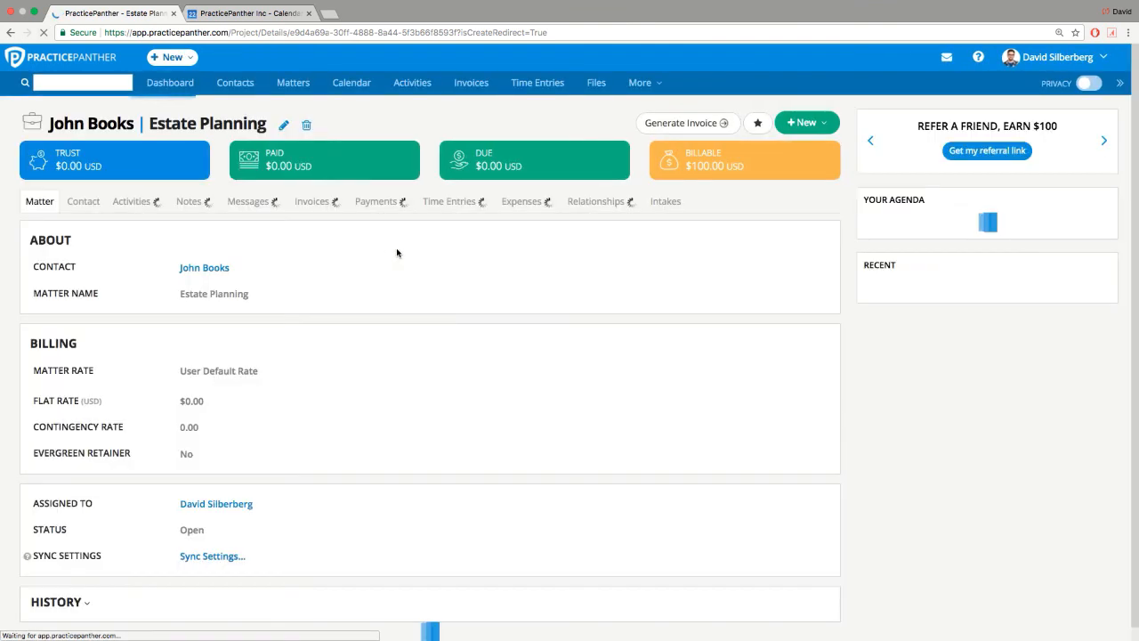
click(135, 201)
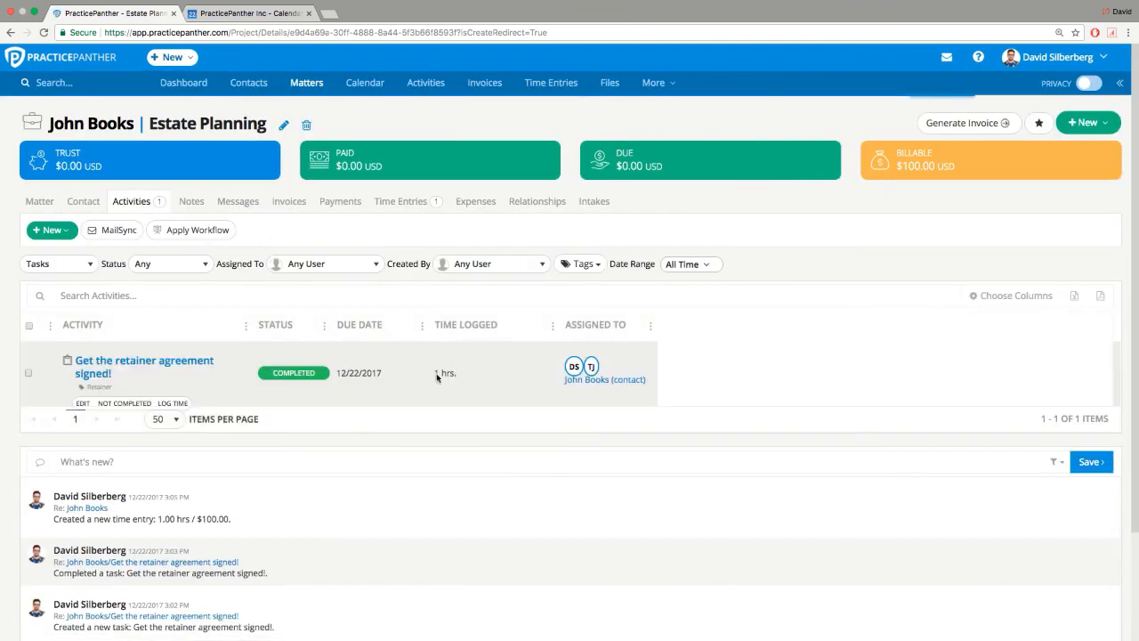
drag(435, 378, 457, 380)
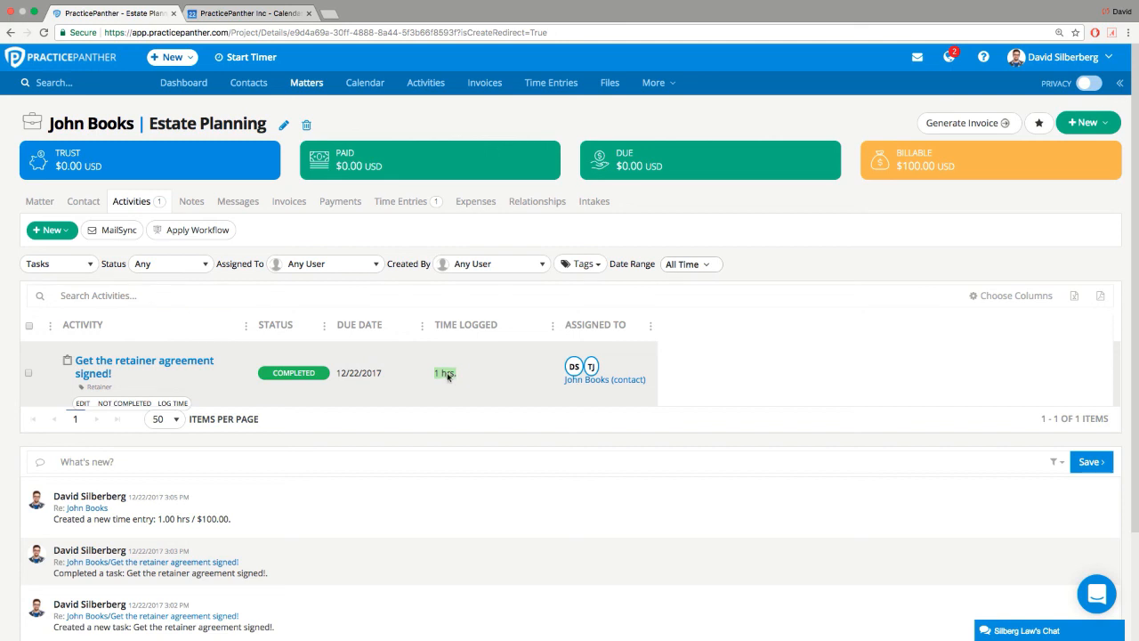
Open the "Get the retainer agreement signed!" task in a new browser tab and review its time entries.
super+click(182, 363)
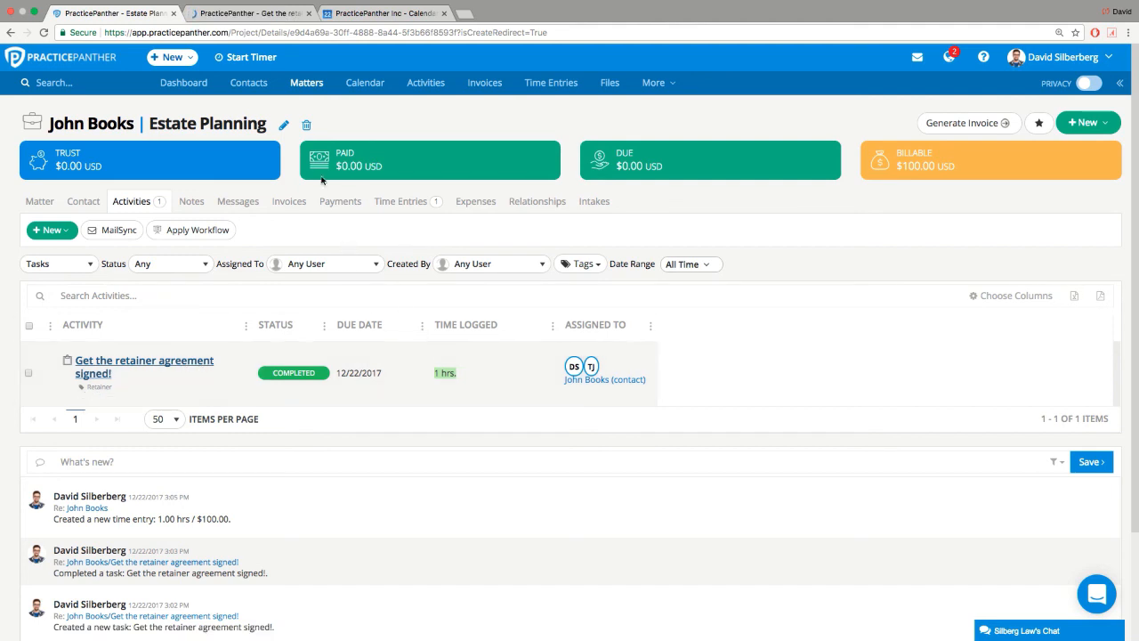
mouse_move(309, 153)
click(255, 14)
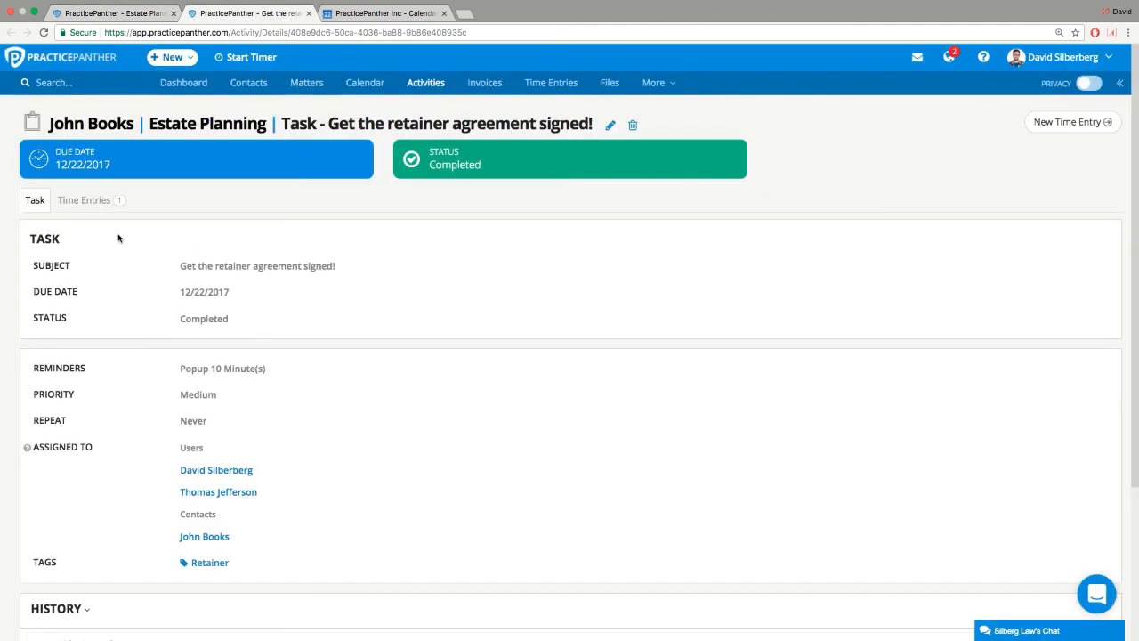
click(88, 201)
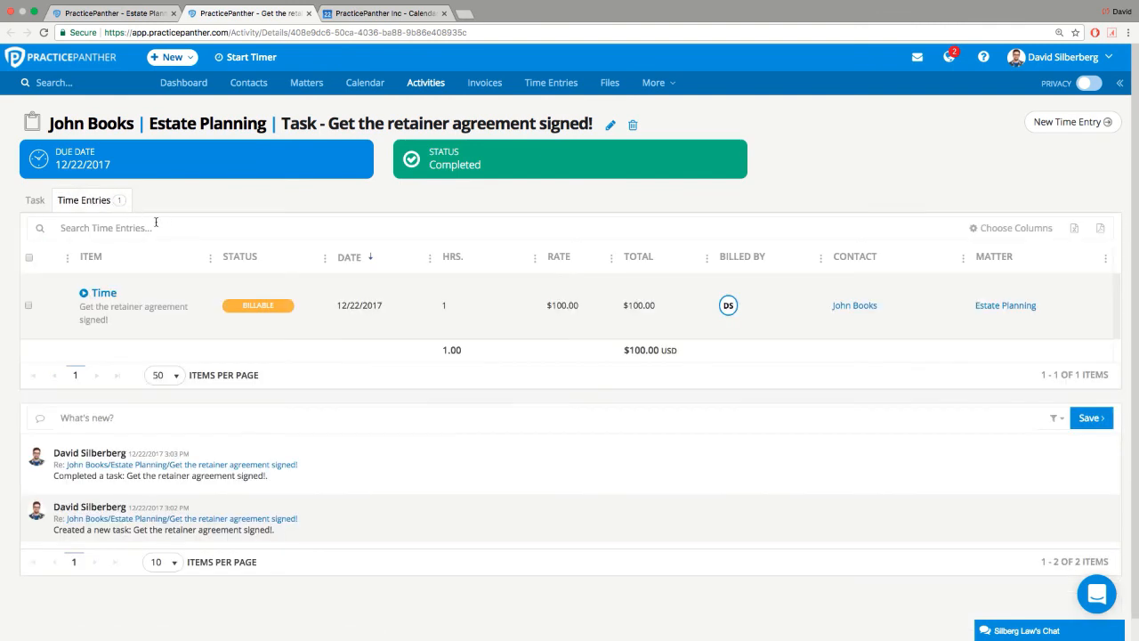
mouse_move(84, 294)
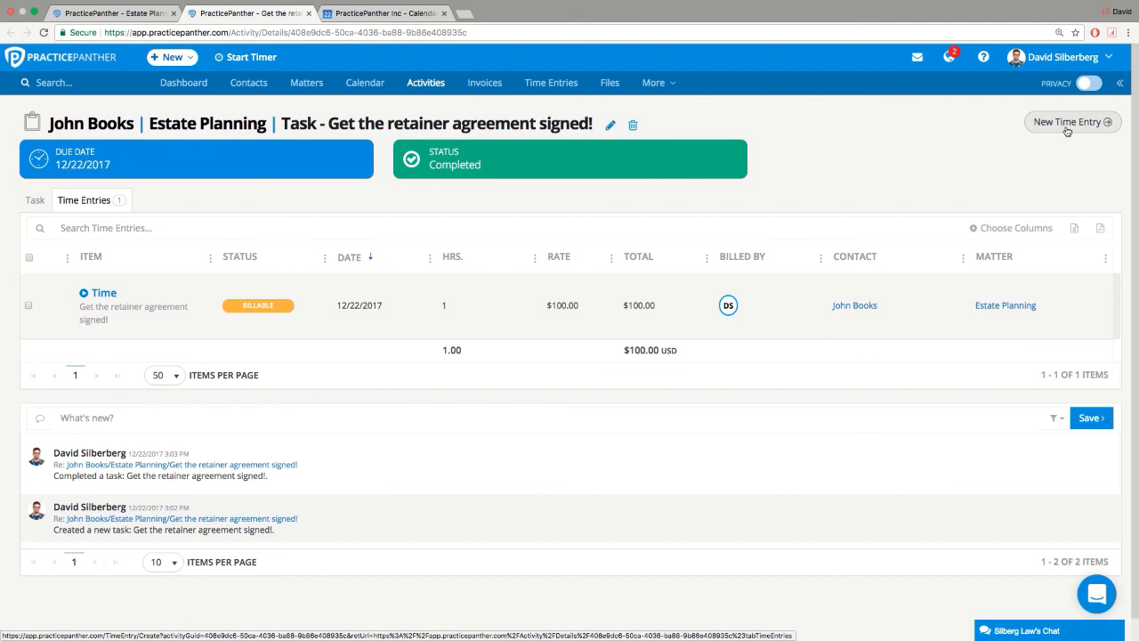
Return to the Estate Planning matter and start a new event with the subject "Hearing".
click(115, 13)
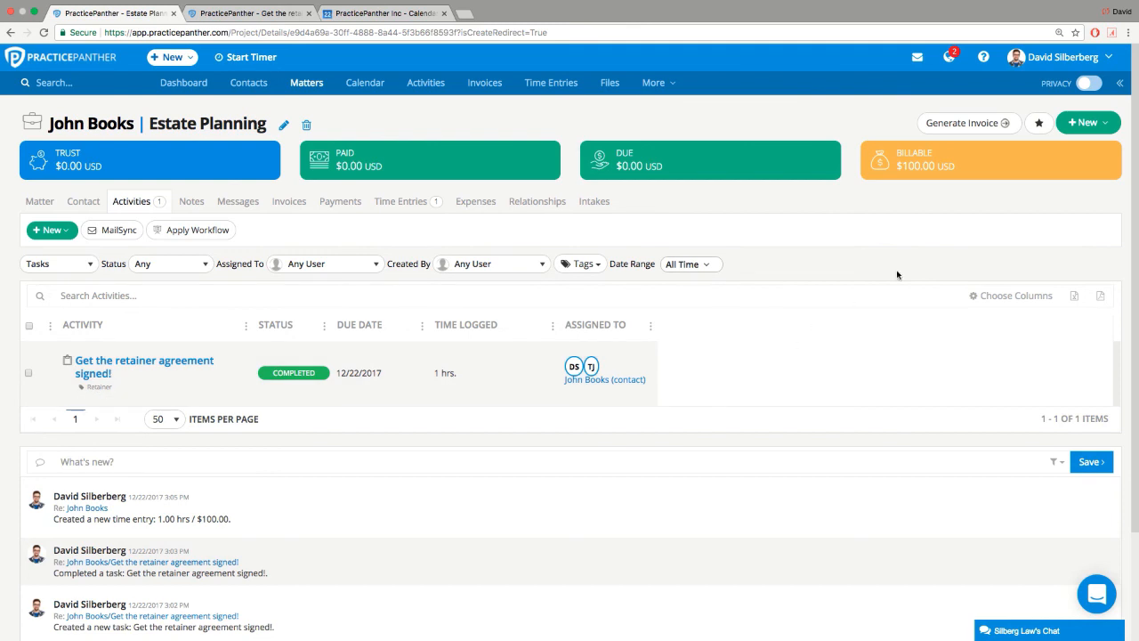
click(1090, 128)
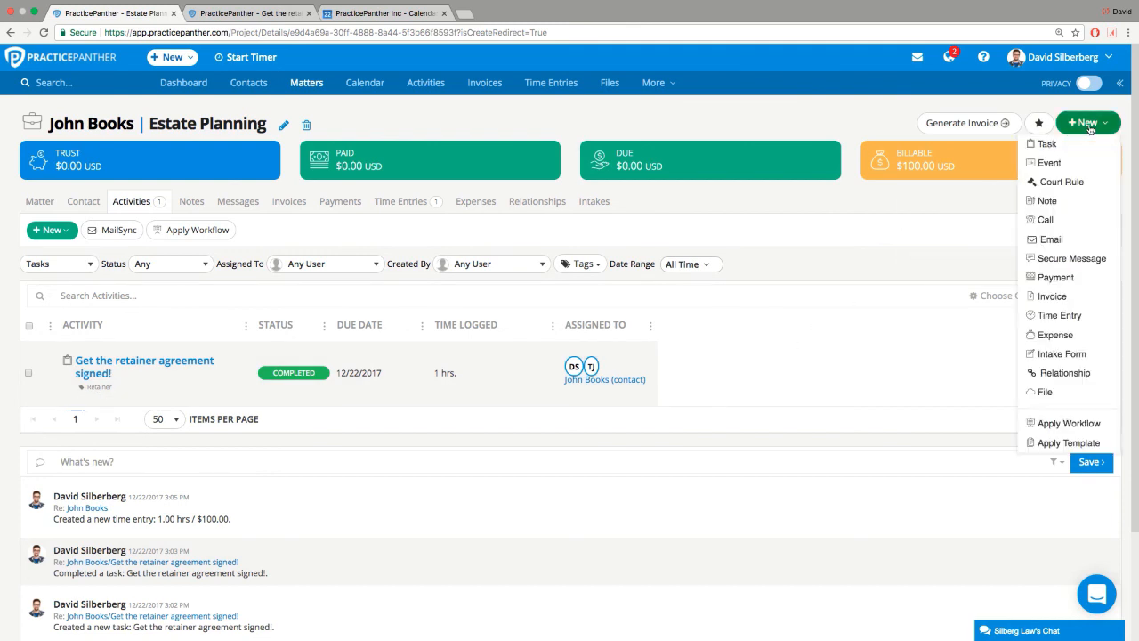
click(1066, 163)
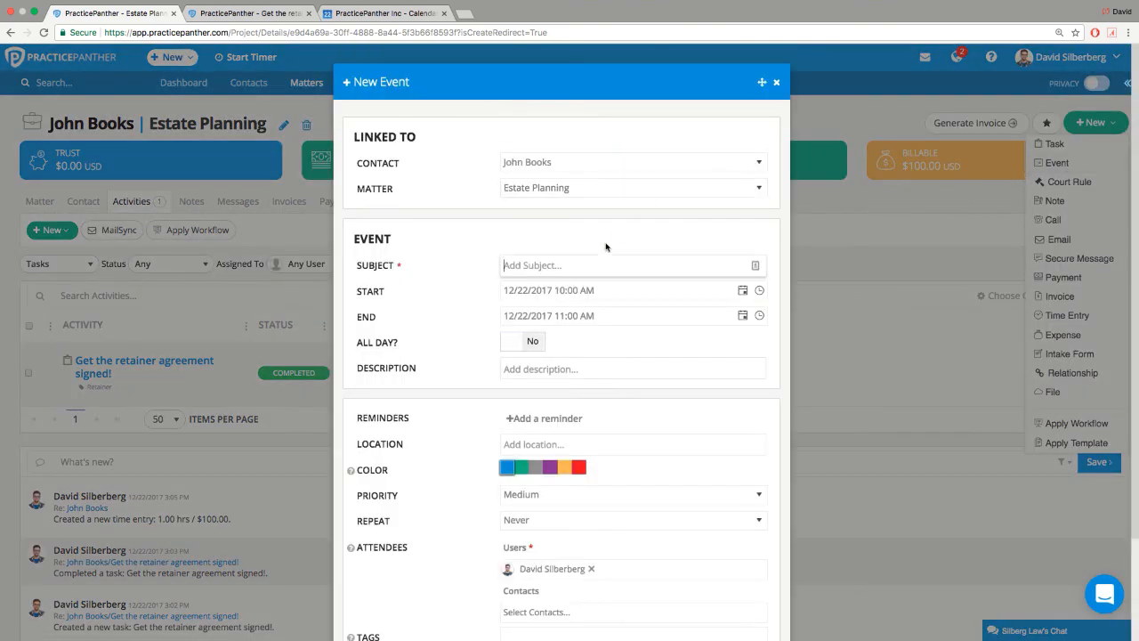
text(Hearing)
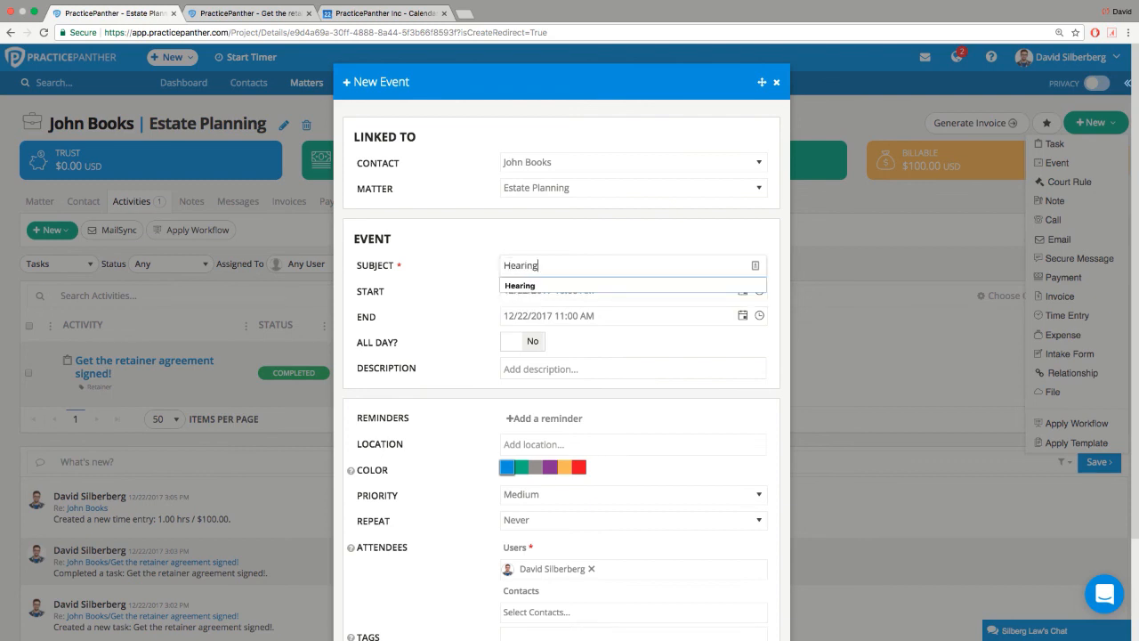
Check the Hearing event's start and end date and time, leaving both unchanged.
click(578, 237)
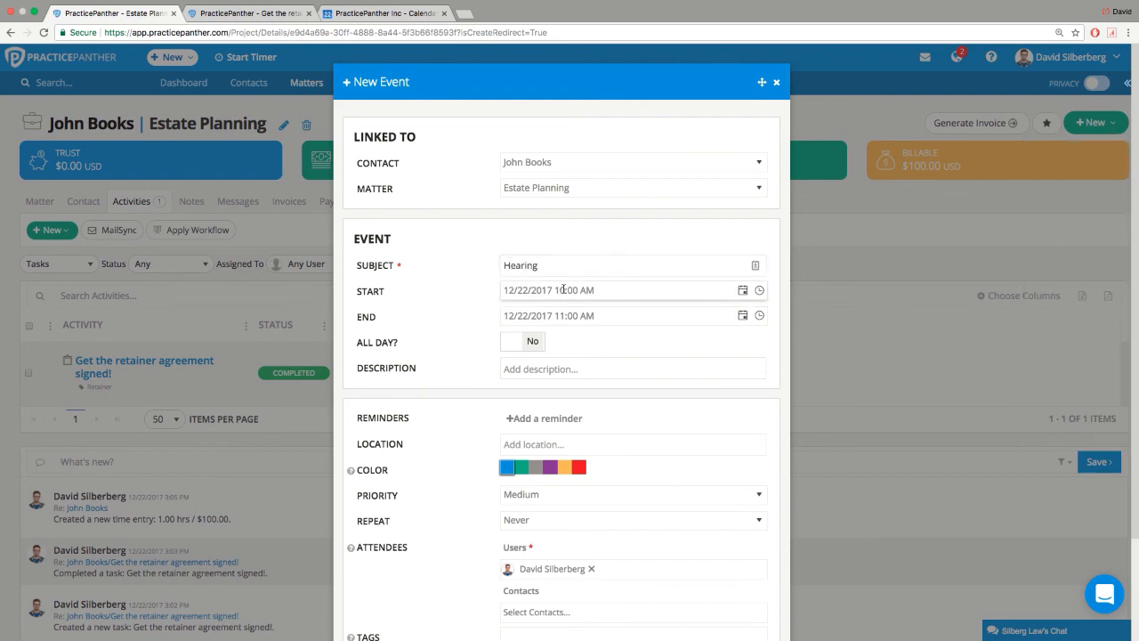
drag(554, 290, 603, 294)
drag(554, 316, 579, 320)
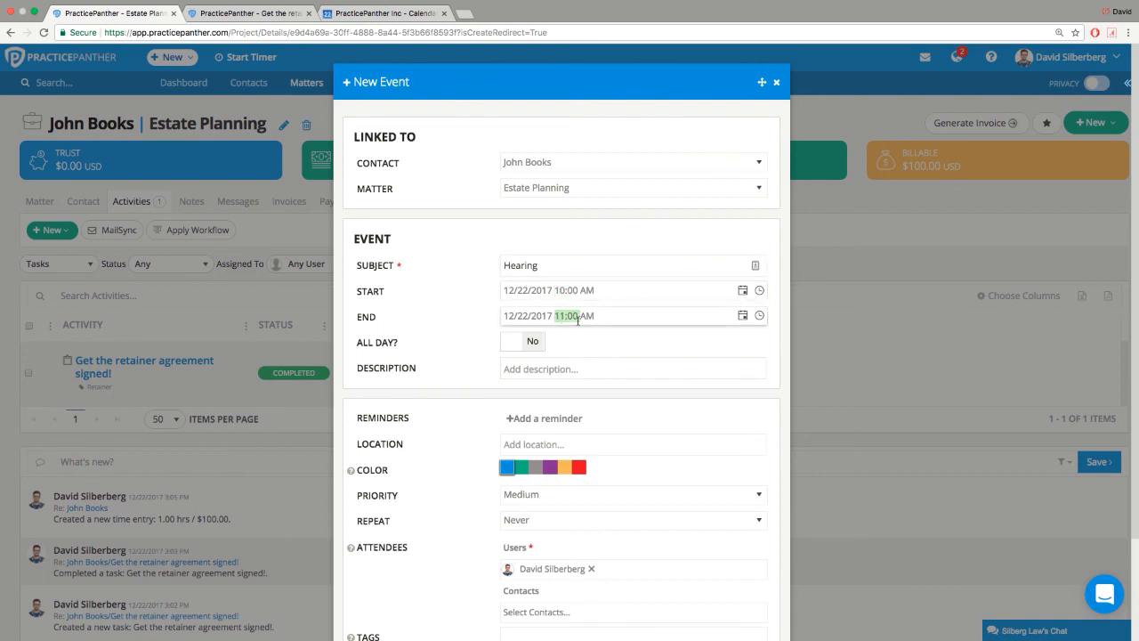
click(488, 247)
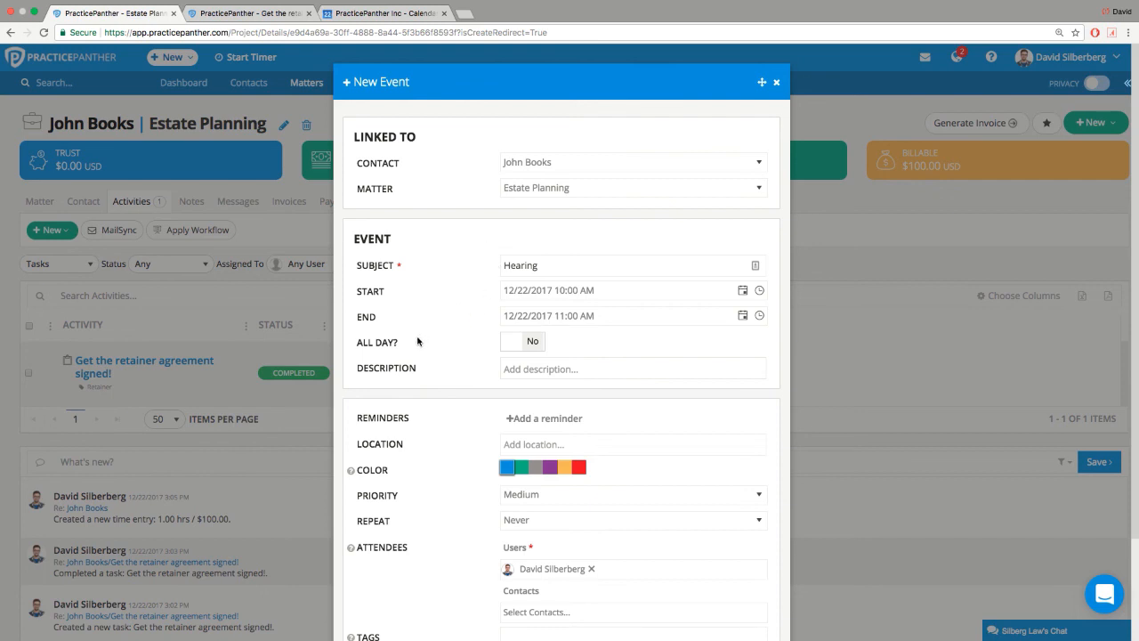
Open the event's description editor without adding text, and add a popup reminder 10 minutes before the event.
click(521, 362)
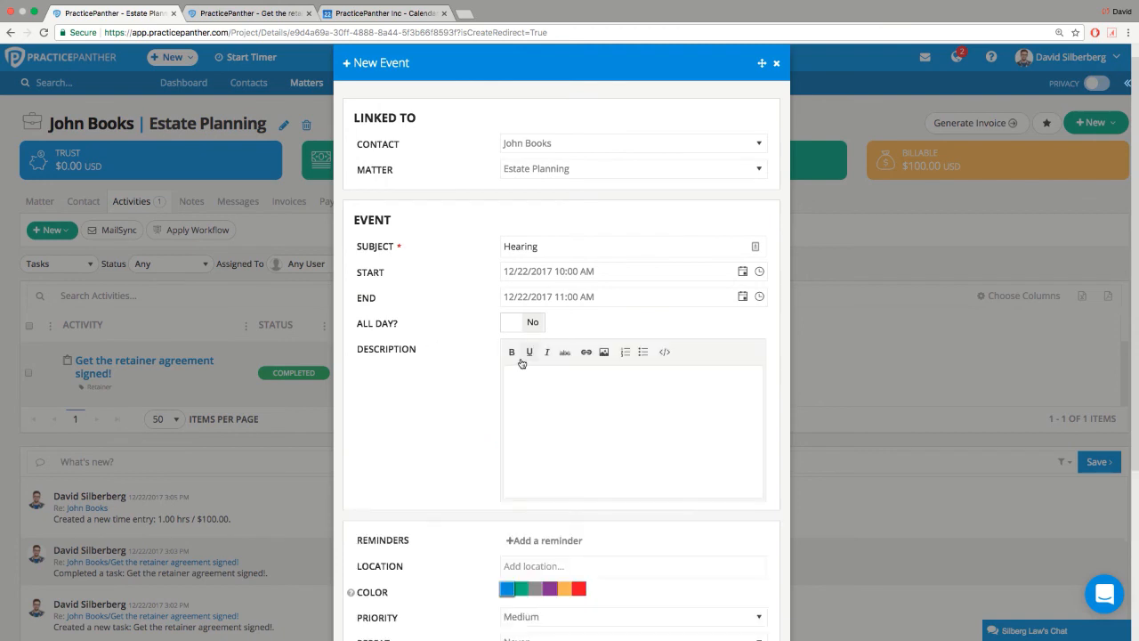
scroll(489, 415, down, 3)
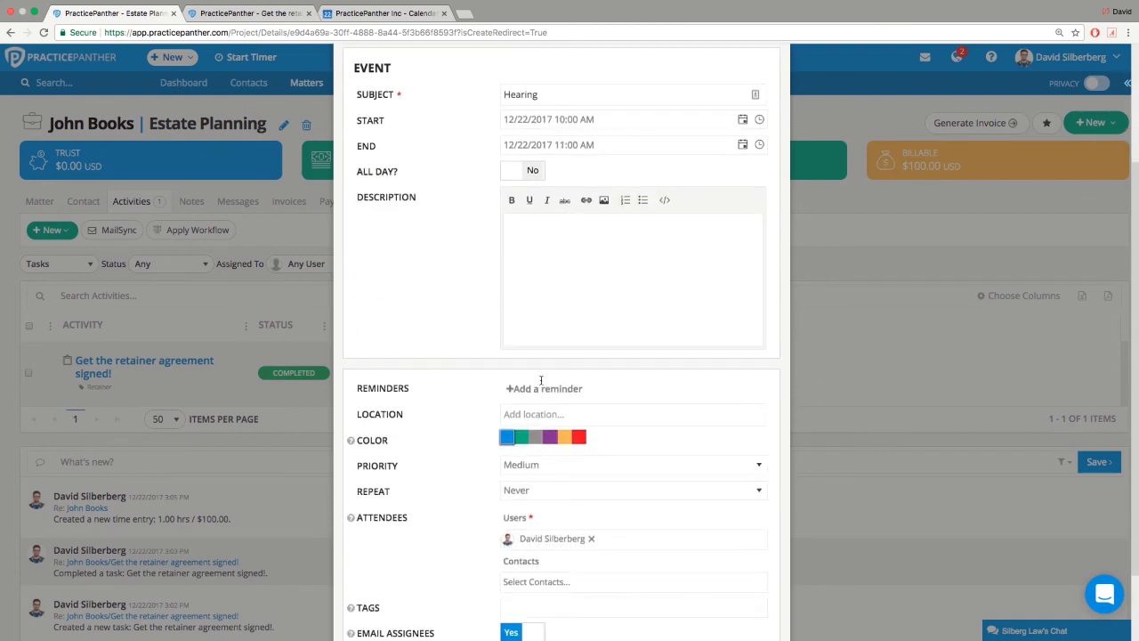
click(542, 369)
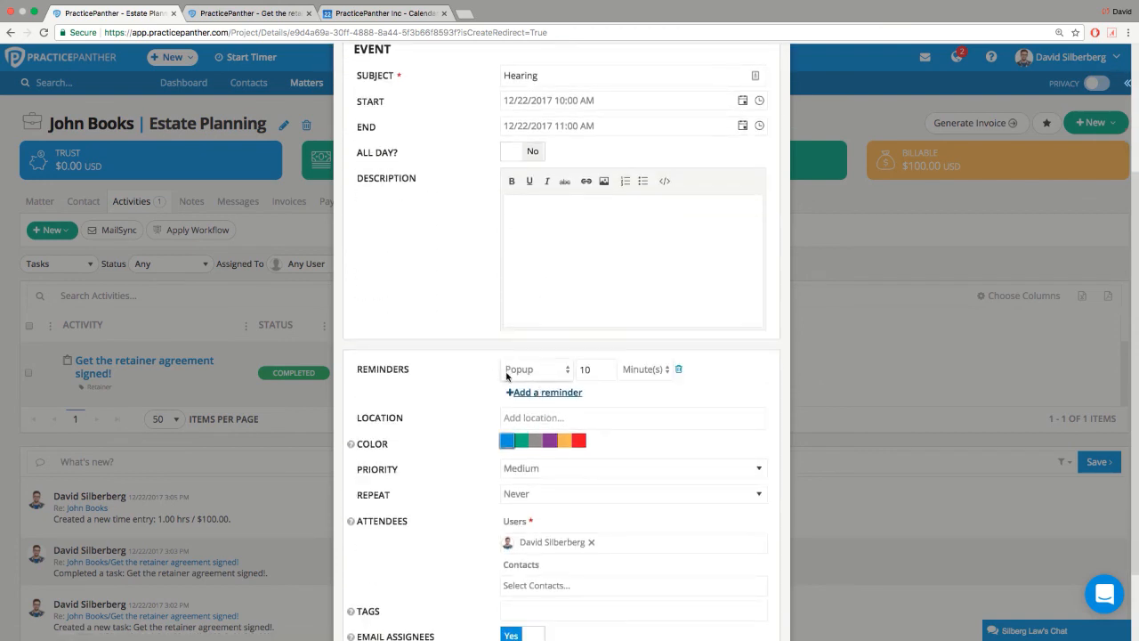
click(506, 375)
click(473, 360)
scroll(473, 361, down, 1)
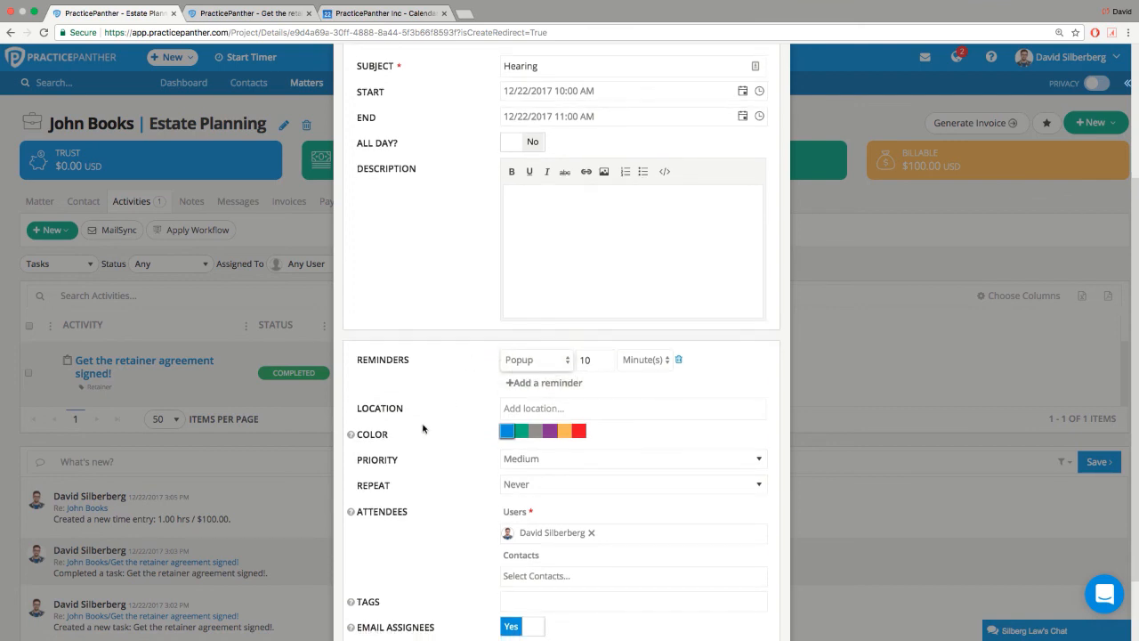
Add the matter's client as a contact attendee of the Hearing event.
drag(365, 511, 417, 517)
click(534, 576)
click(515, 594)
click(408, 562)
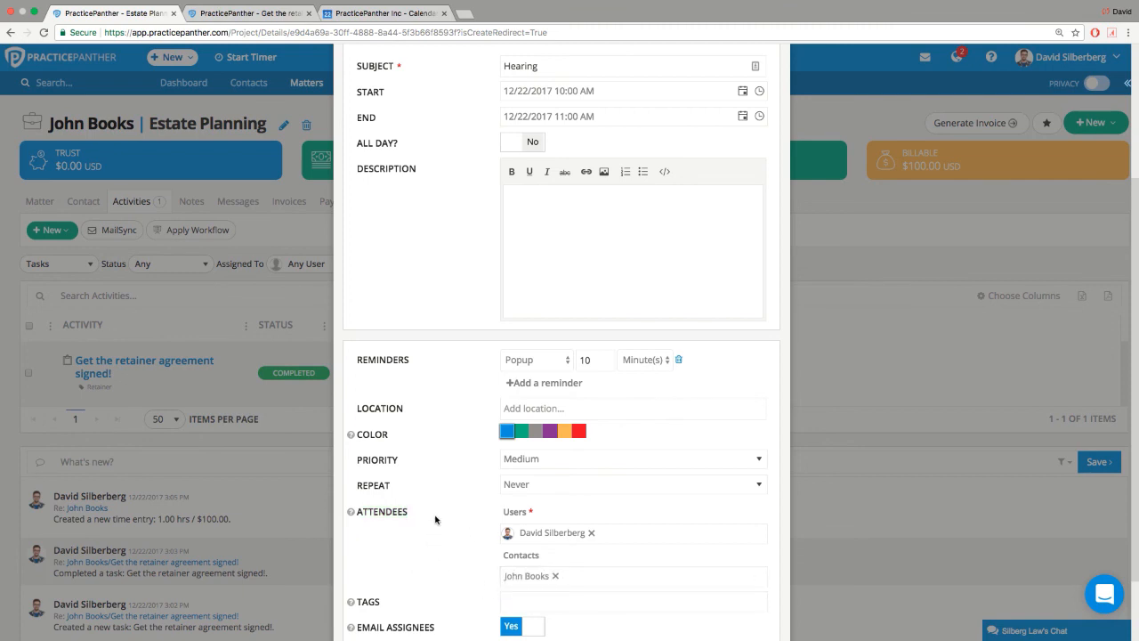
Set the Hearing event's color to purple and save the event.
scroll(436, 521, down, 2)
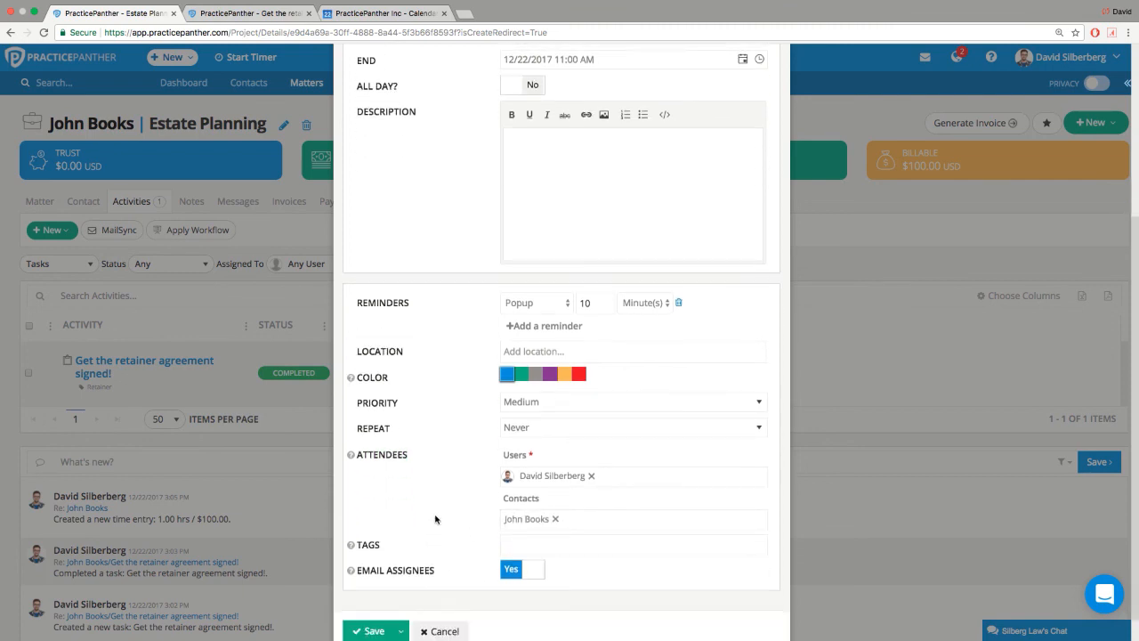
click(550, 366)
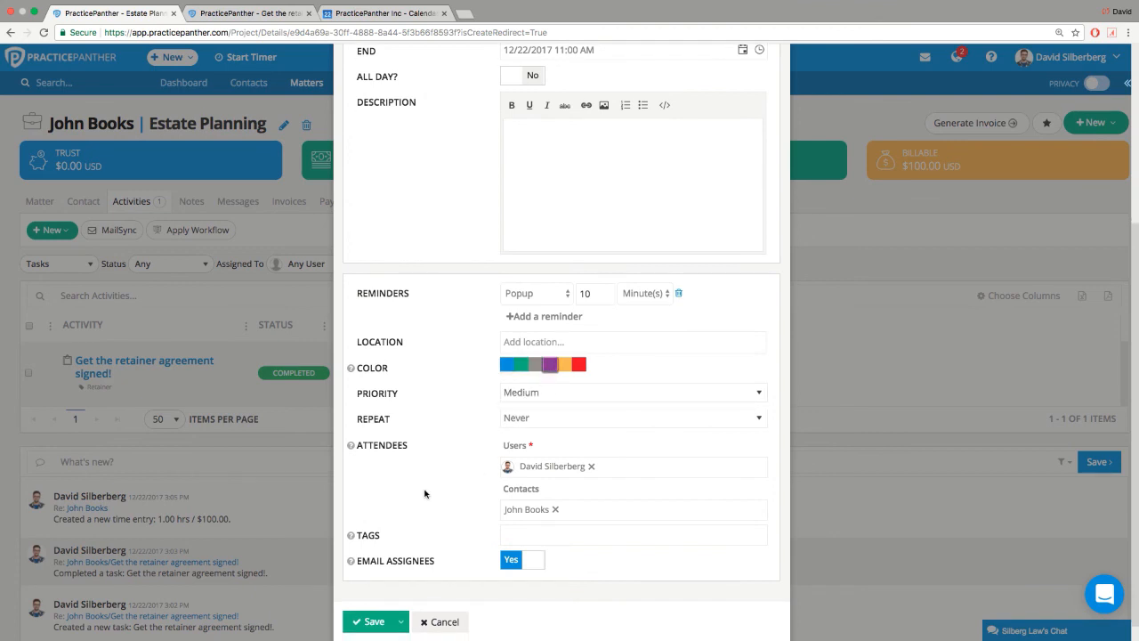
scroll(423, 494, down, 1)
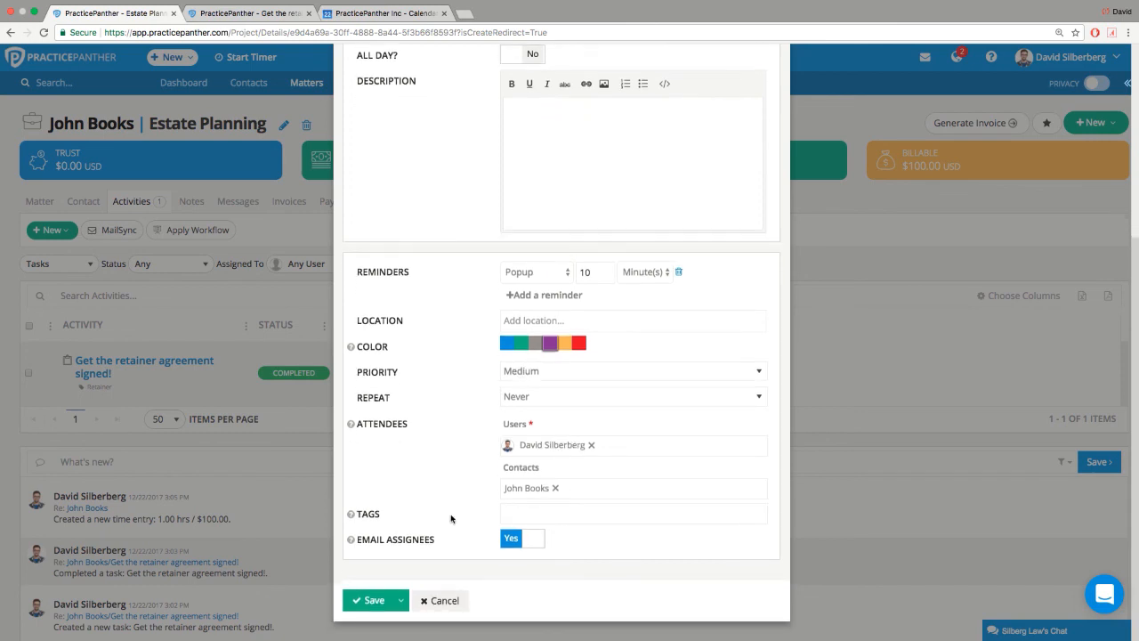
click(374, 602)
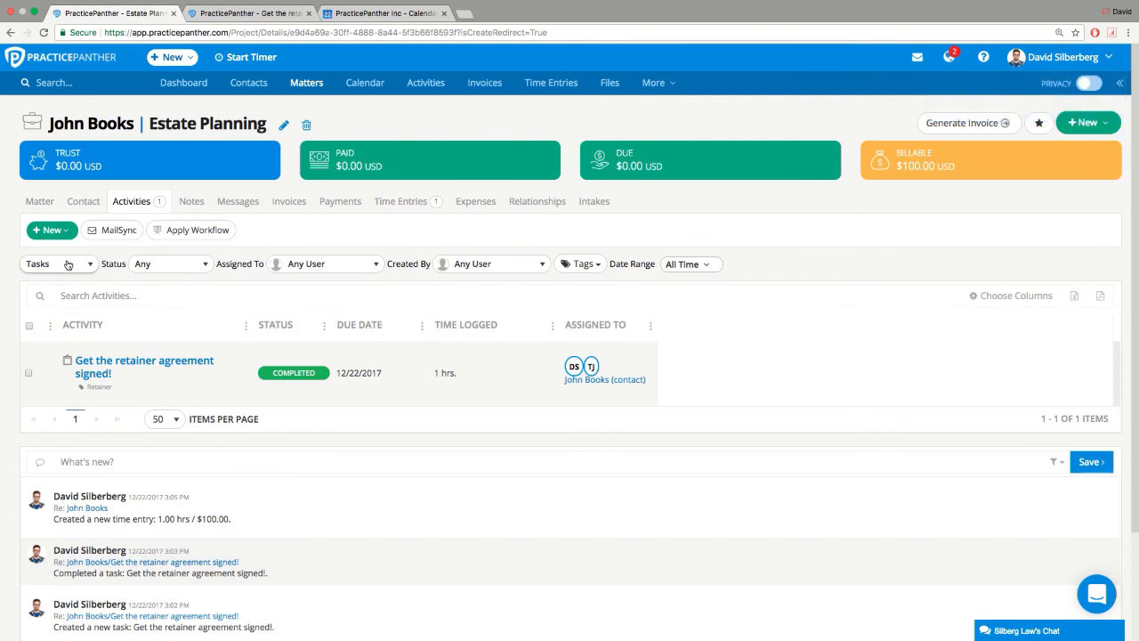
Show all activity types in the matter's activities and review the Hearing event's status and dates.
click(61, 263)
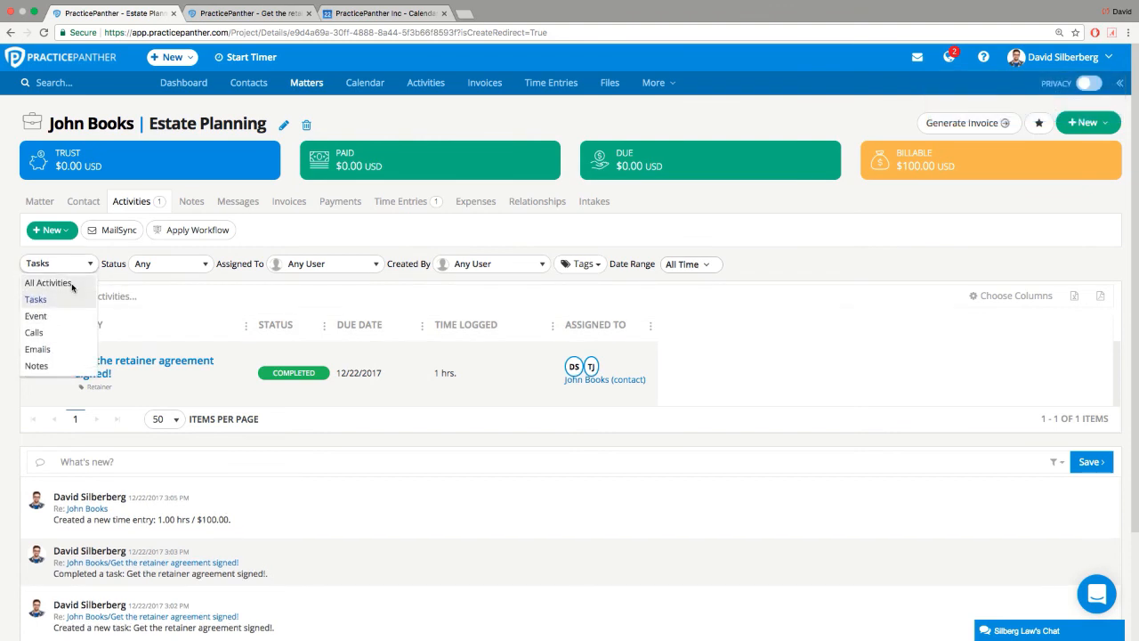
click(49, 283)
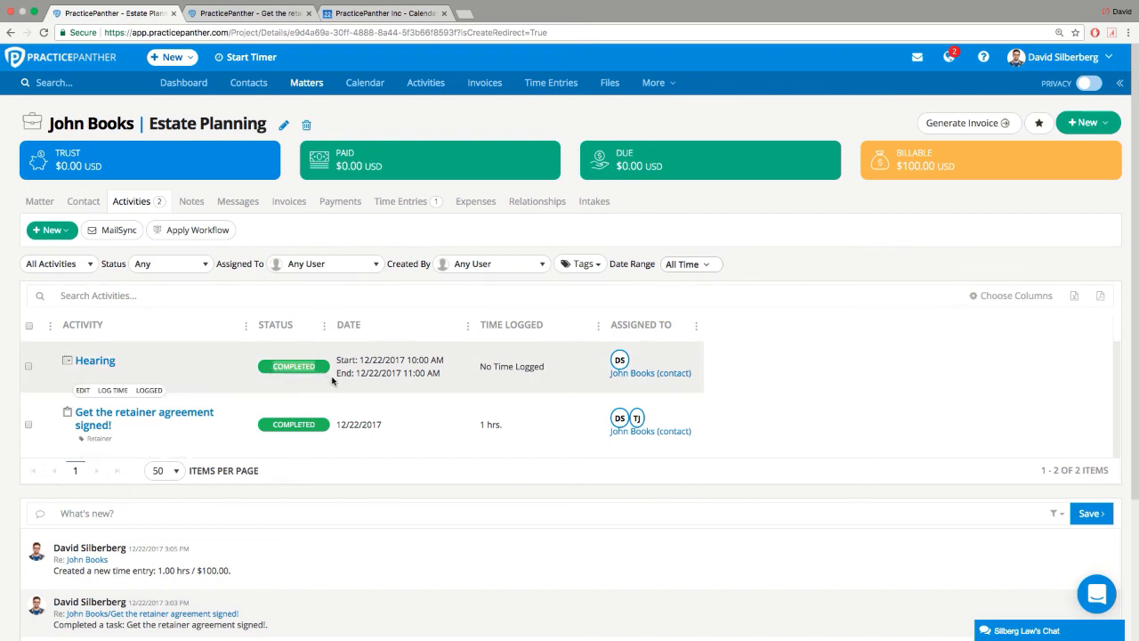
drag(337, 376, 445, 381)
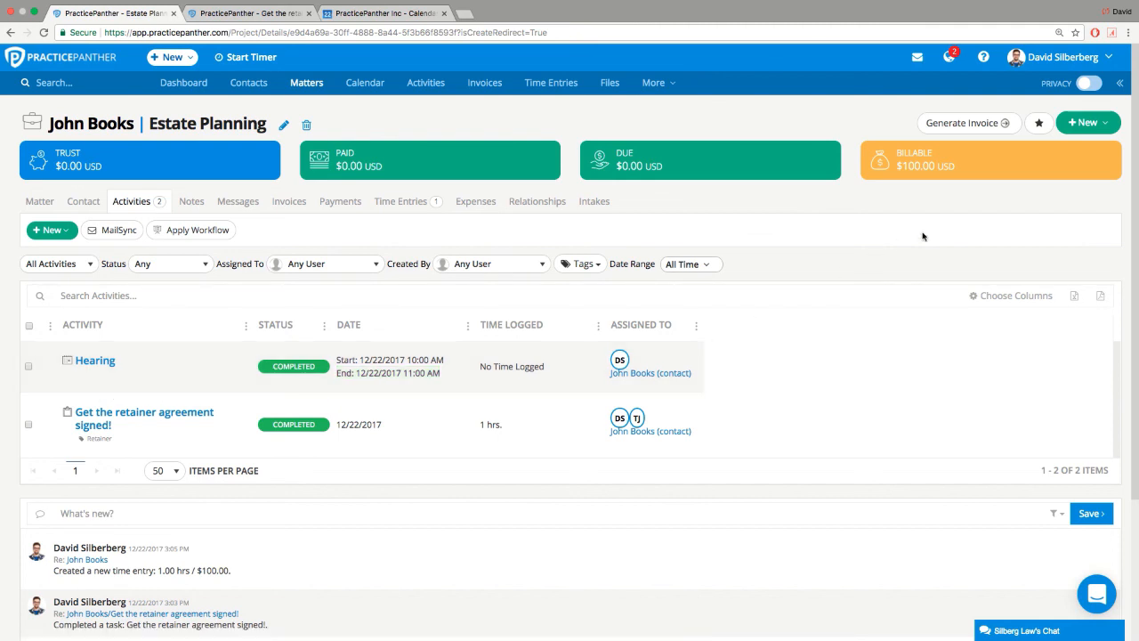
Start another event on the matter and check its proposed time slot for scheduling conflicts.
click(1087, 124)
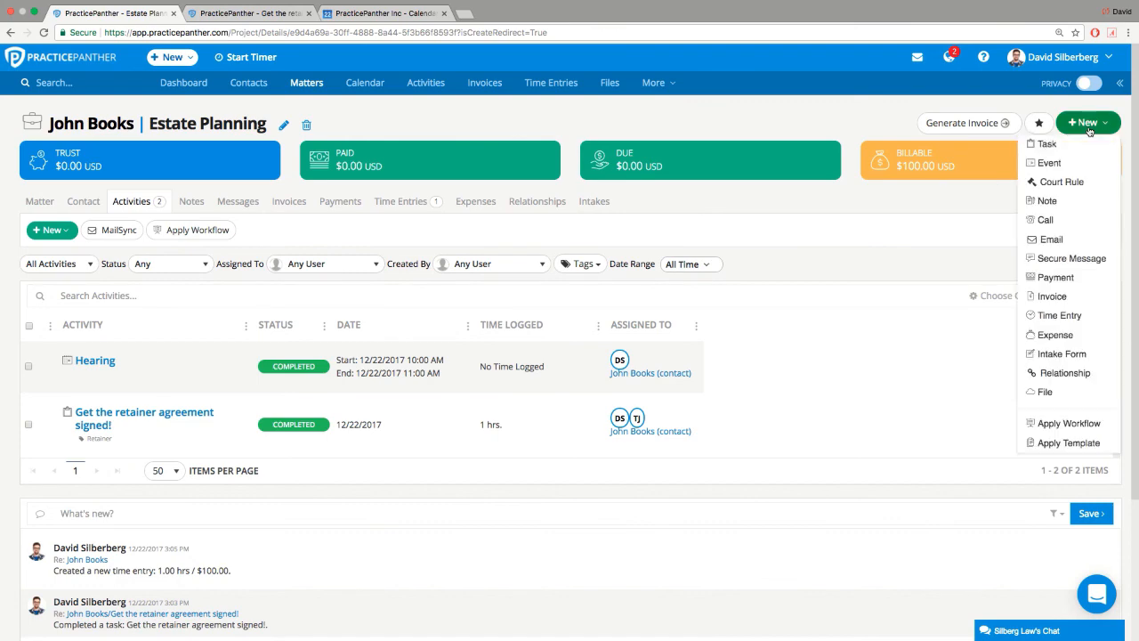
click(1059, 165)
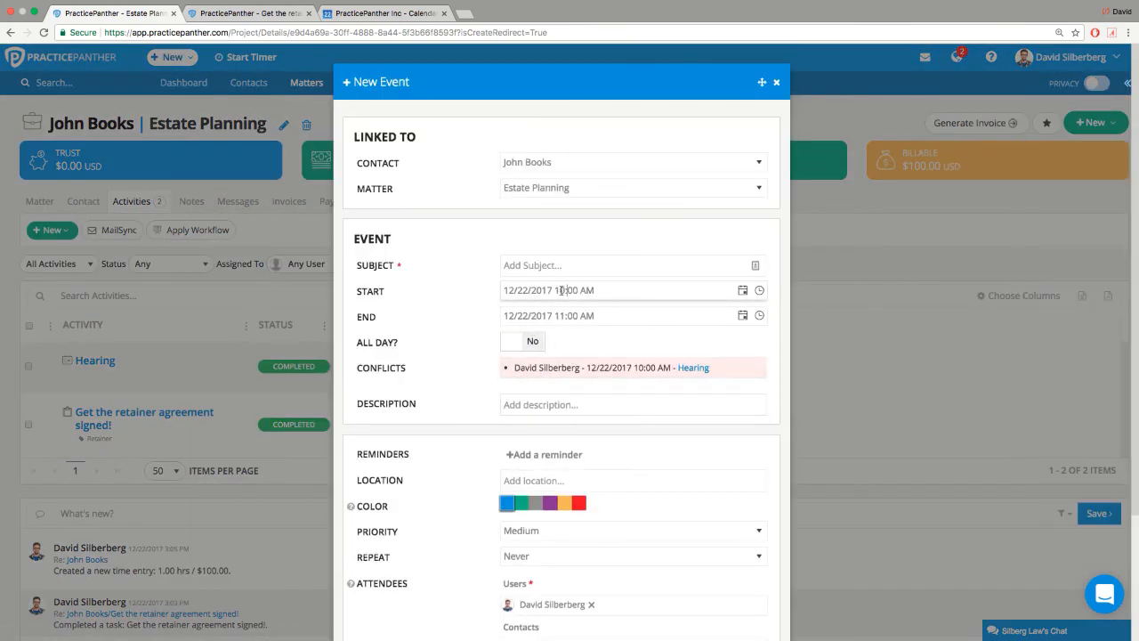
drag(555, 290, 598, 290)
double_click(359, 377)
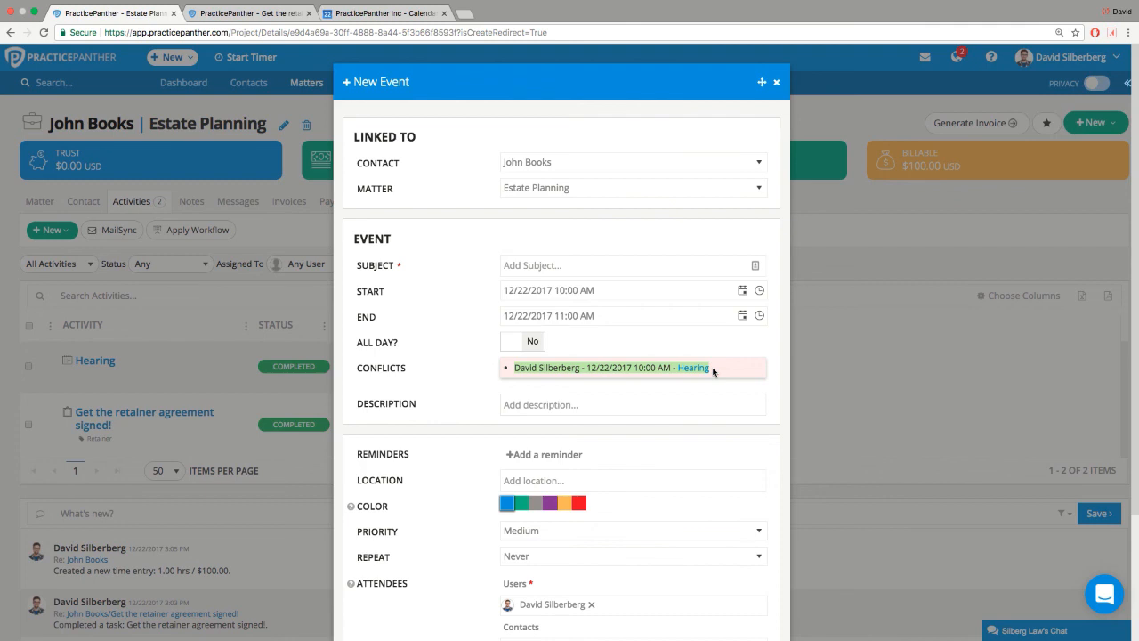
Try the new event from 8:00 AM to 9:00 AM on 12/22/2017 to avoid the conflict, and discard it unsaved.
click(759, 291)
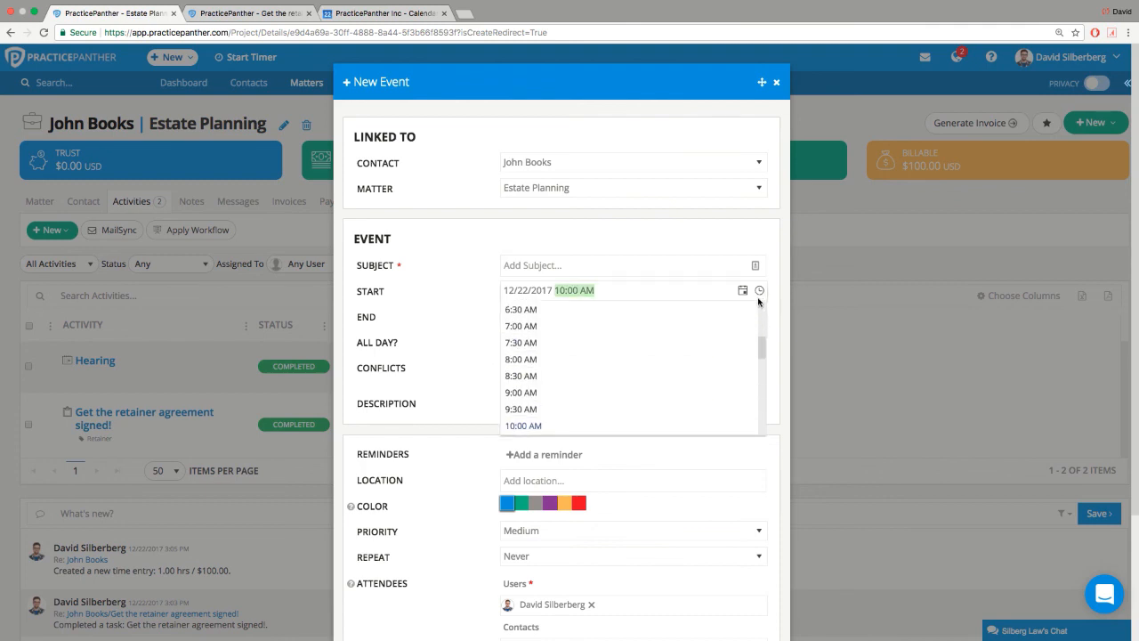
click(601, 359)
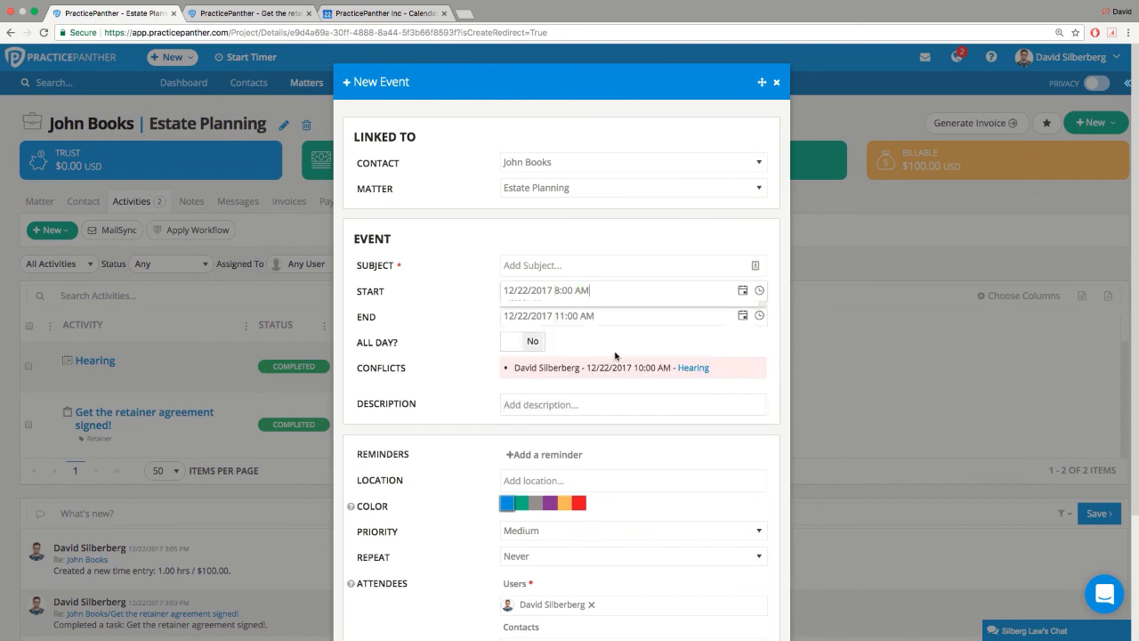
click(759, 316)
click(536, 385)
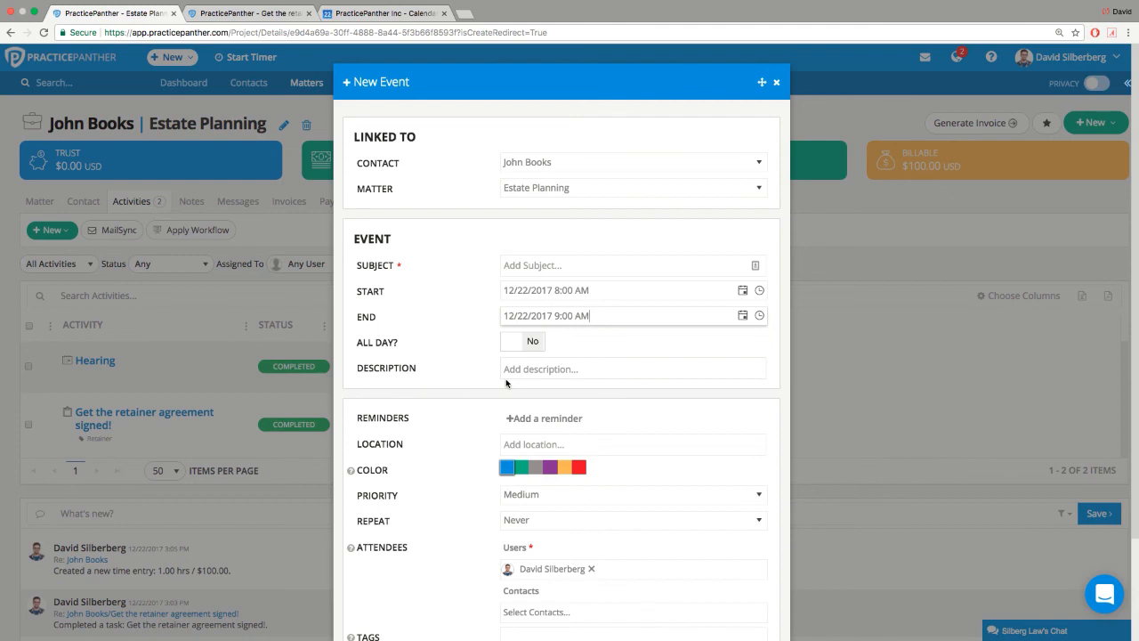
click(776, 82)
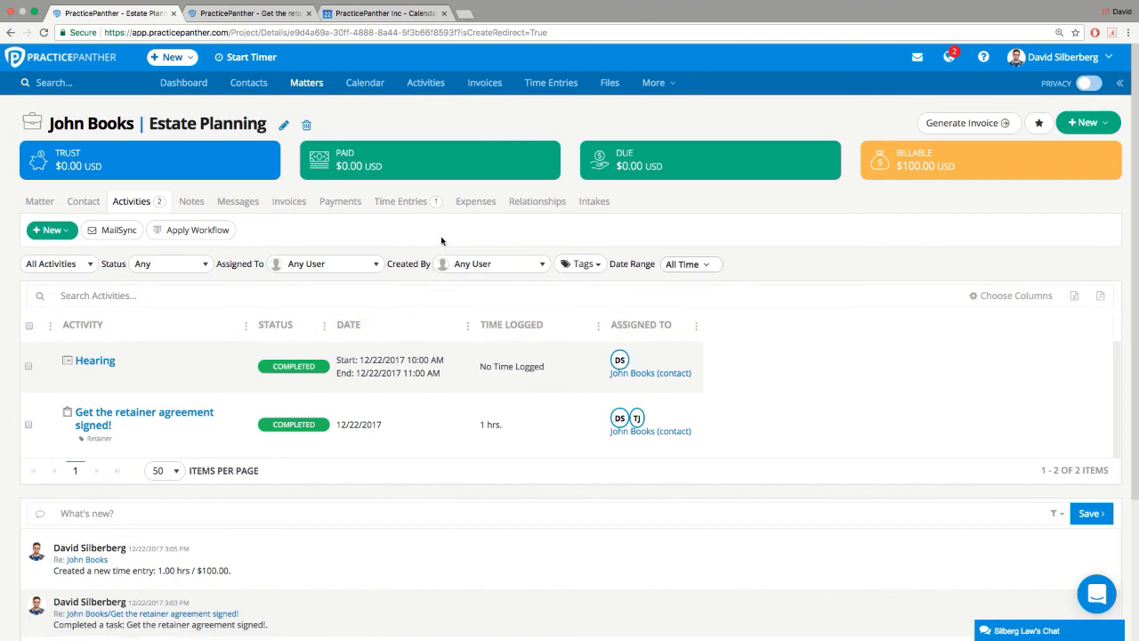
Switch to the client portal window and reload it to check the client's activities.
key(ctrl+Right)
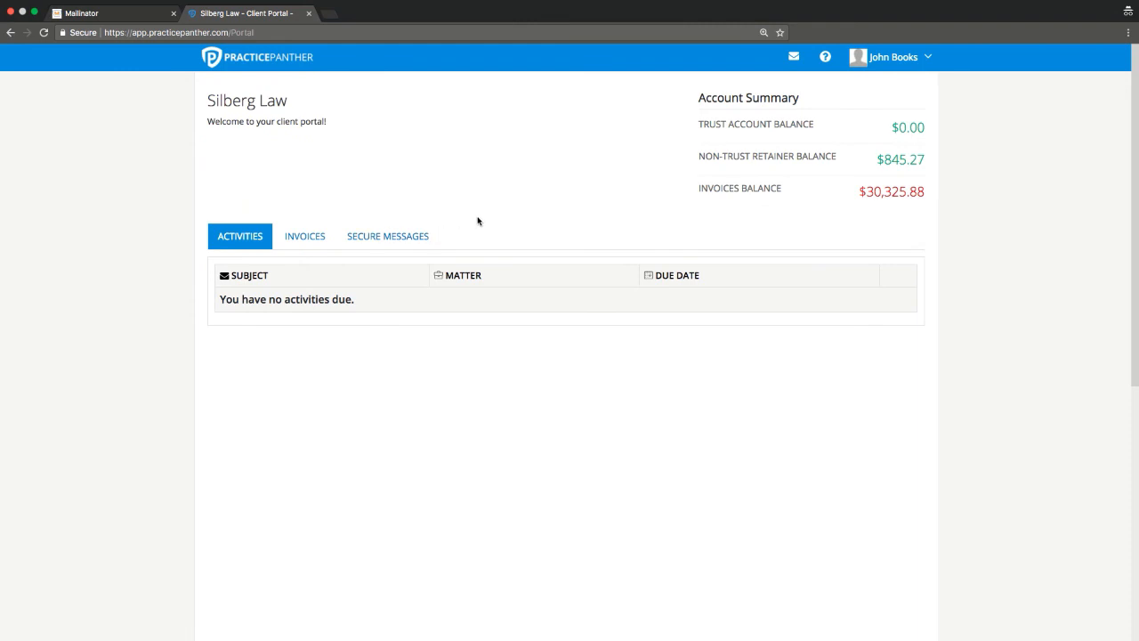
click(43, 33)
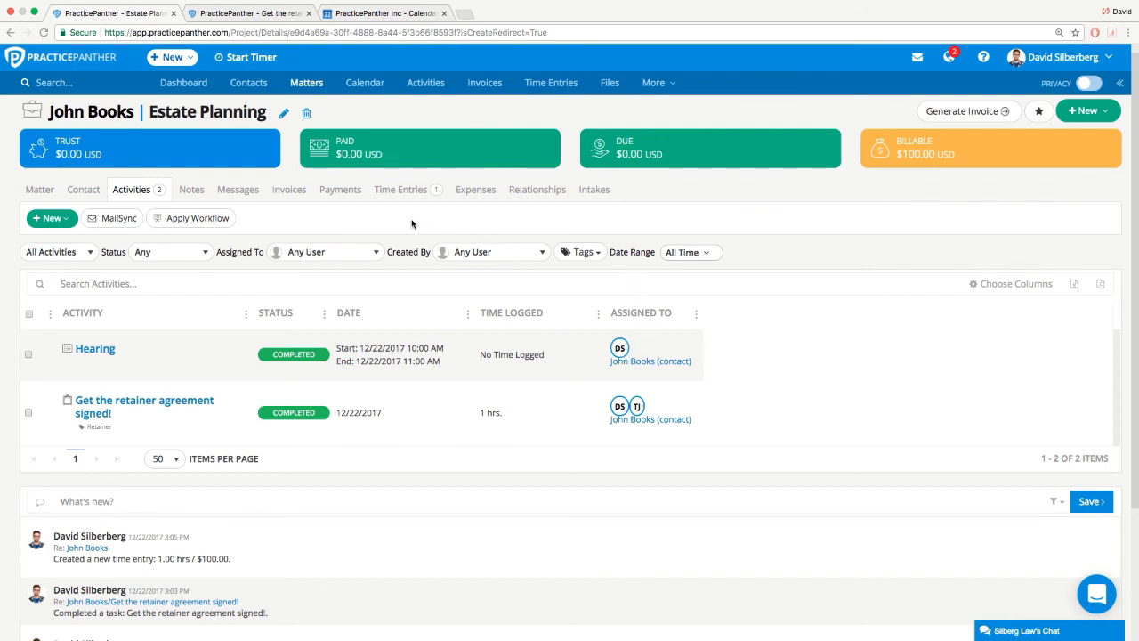
Open the calendar, look through its week, day, agenda and month views, and preview the Hearing event's details.
click(364, 91)
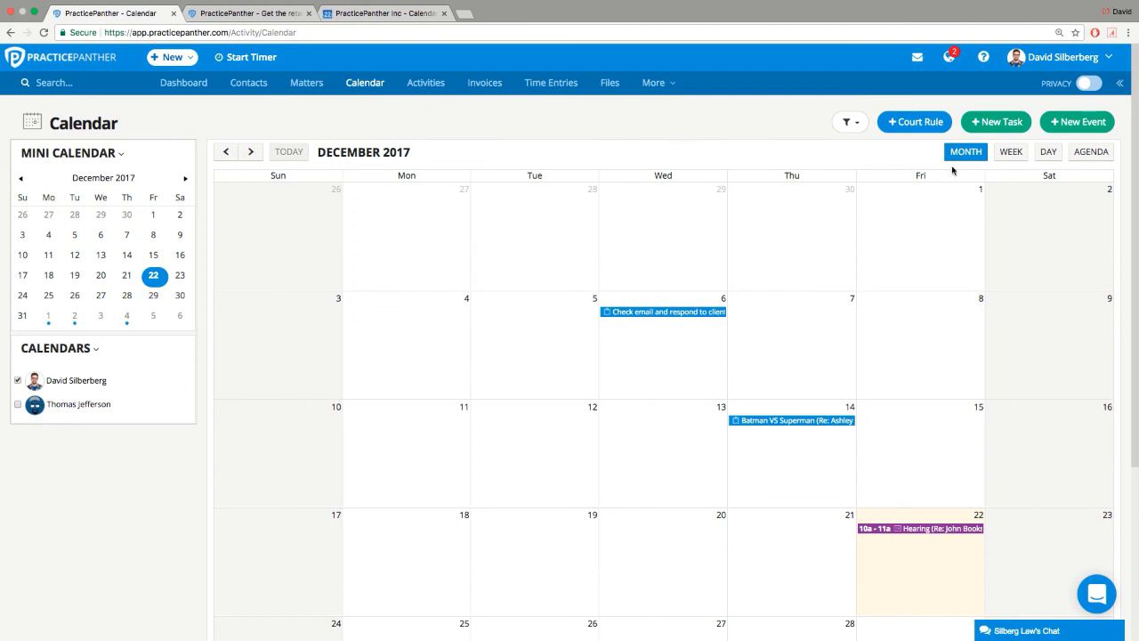
click(1011, 153)
click(1048, 153)
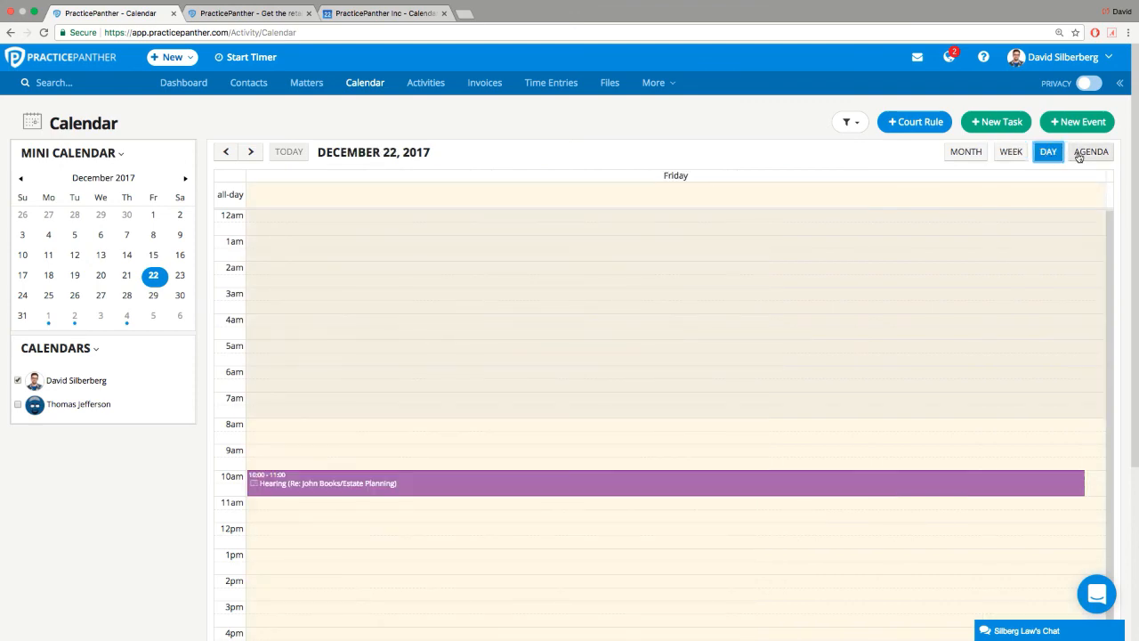
click(1081, 153)
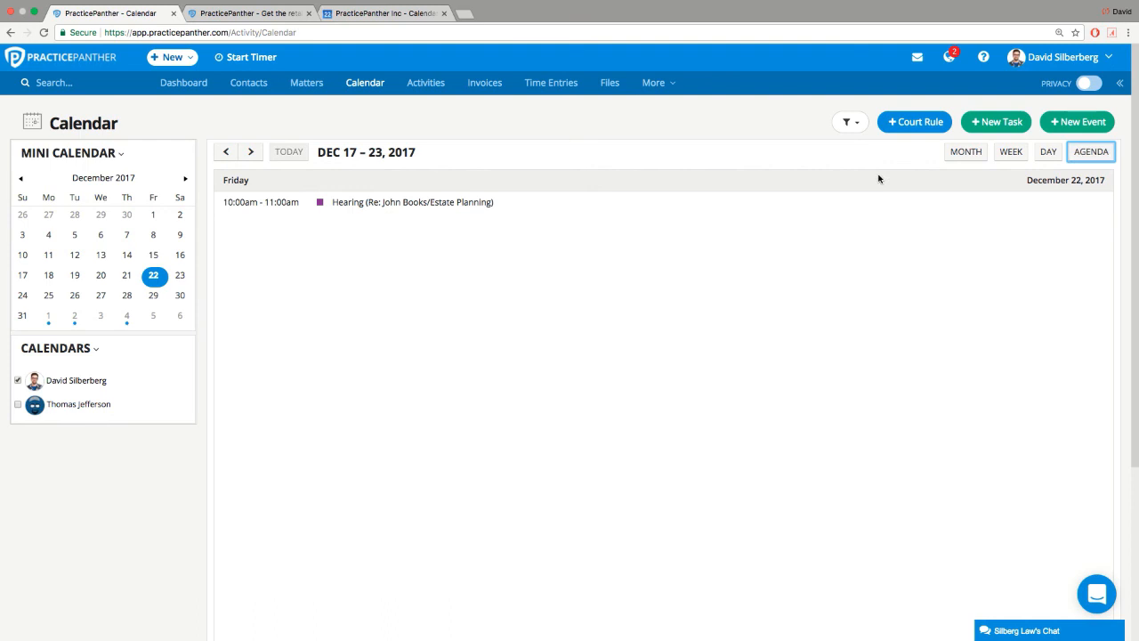
click(963, 154)
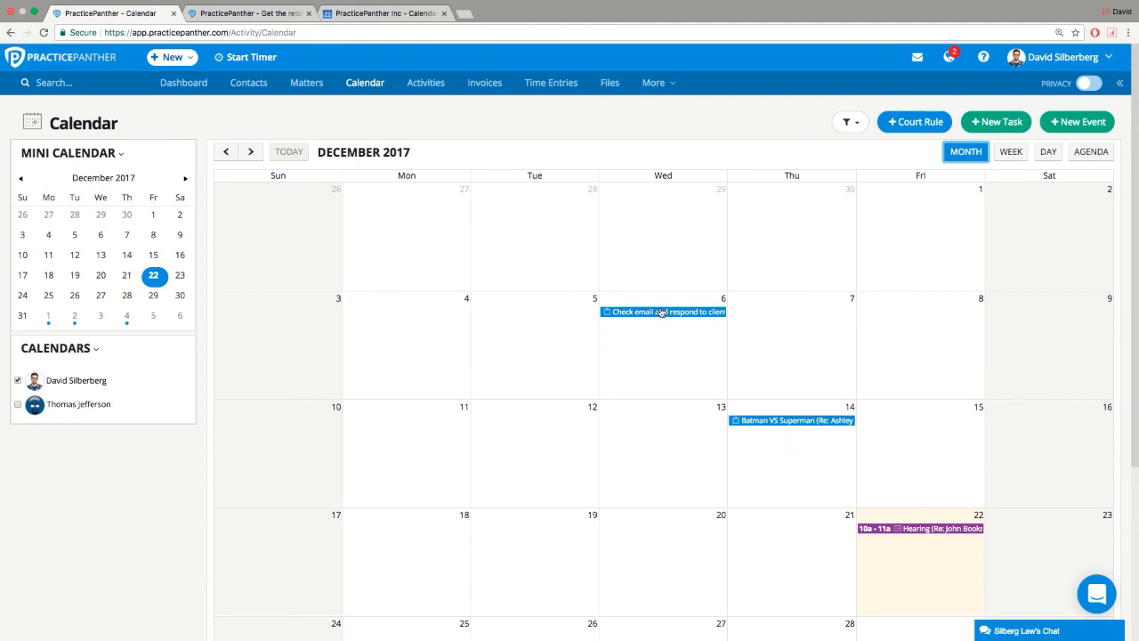
click(919, 533)
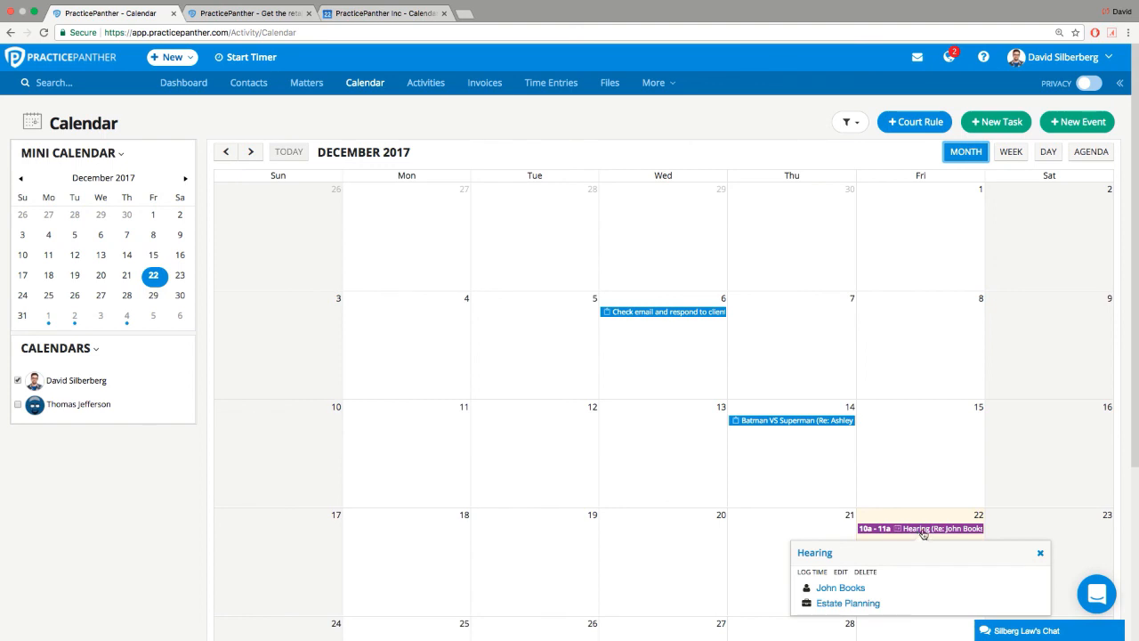
click(1039, 553)
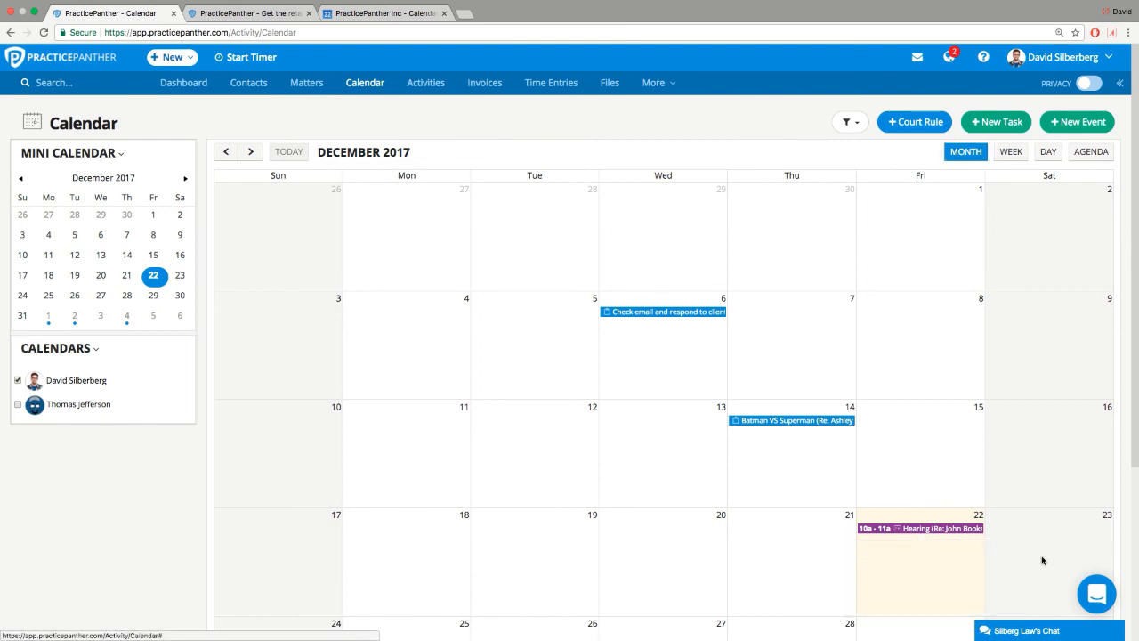
click(72, 351)
click(72, 351)
click(72, 350)
click(72, 350)
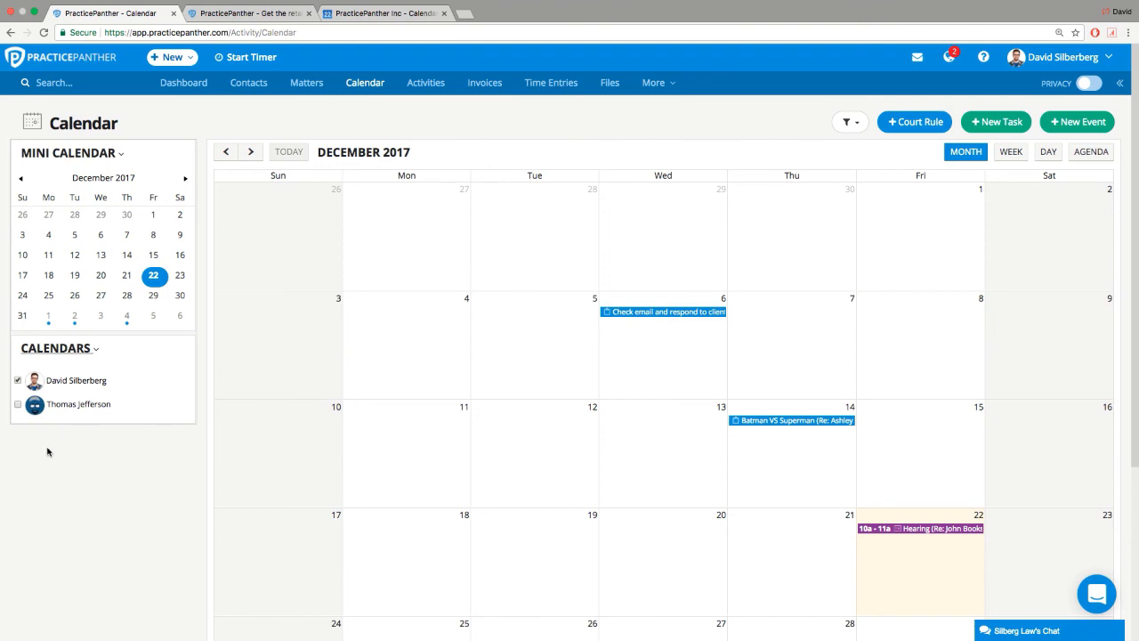
Show the second team member's calendar alongside the first and change its color to green.
click(18, 405)
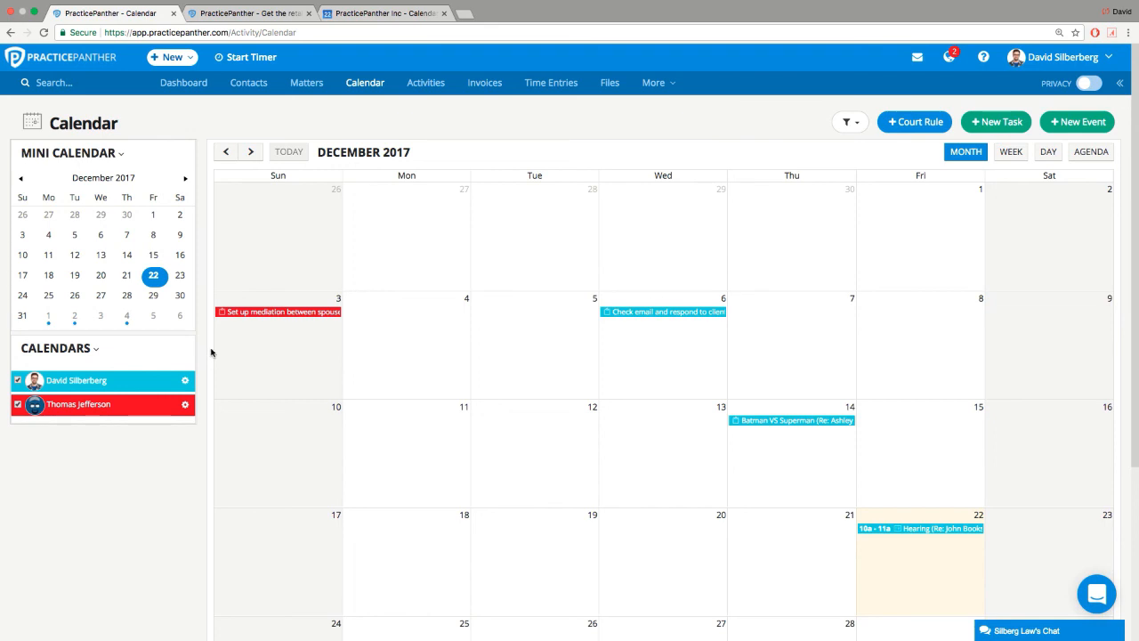
click(186, 406)
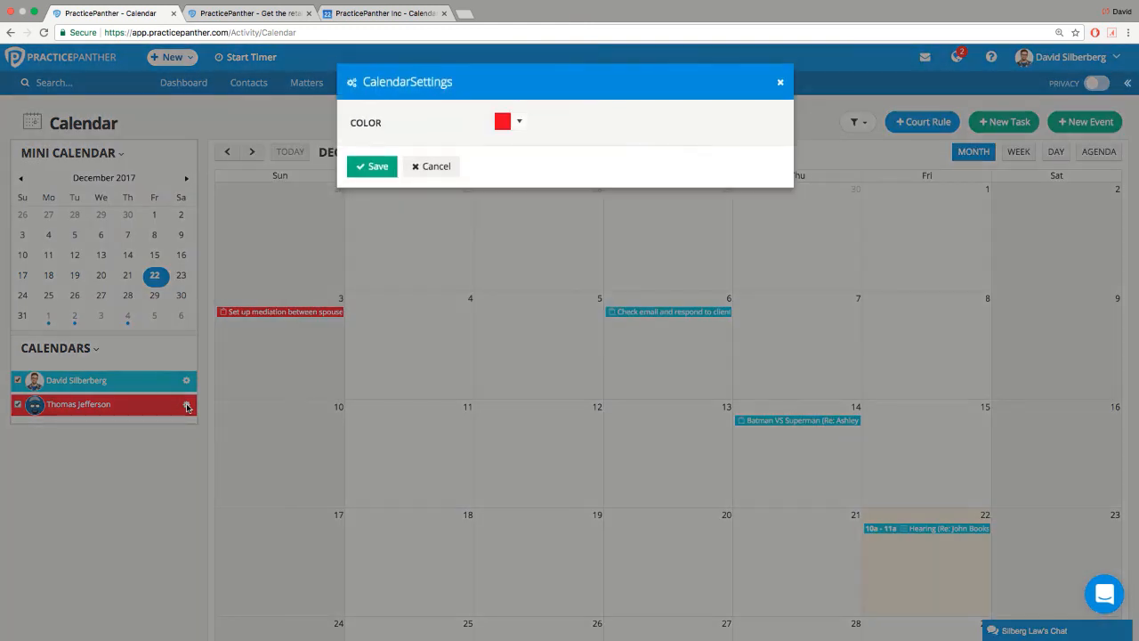
click(521, 121)
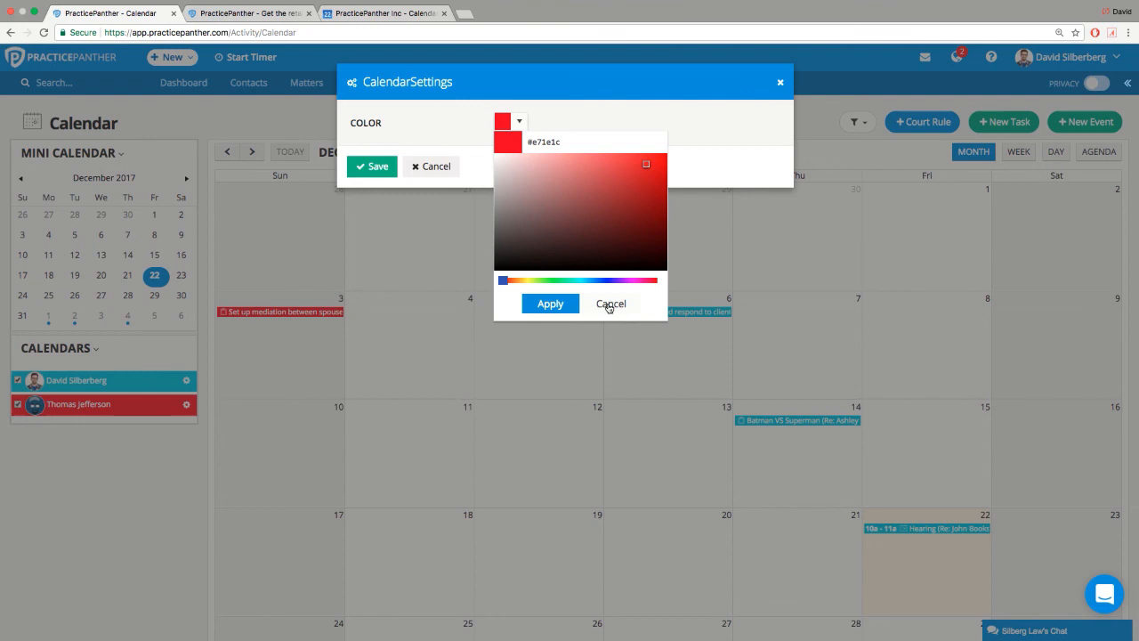
click(547, 282)
click(551, 304)
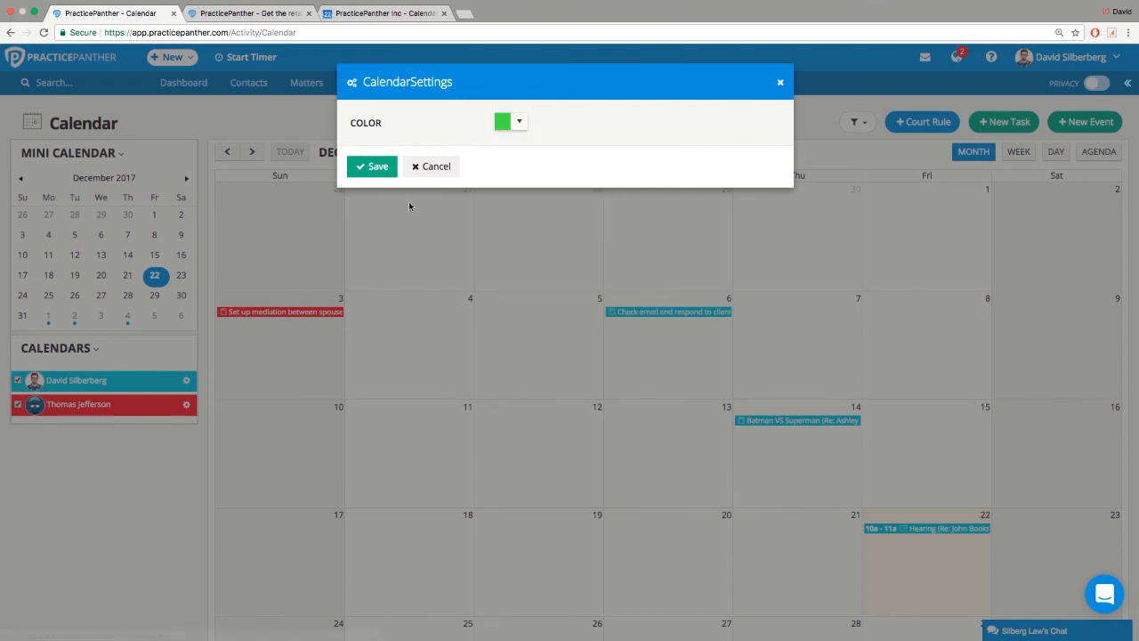
click(374, 166)
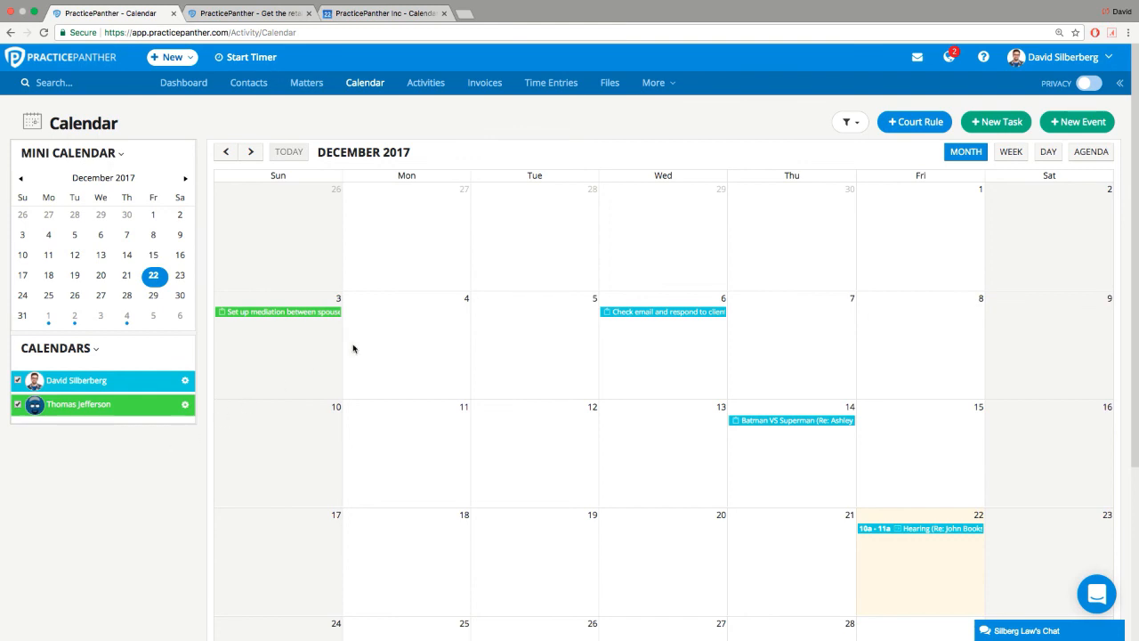
Open the activities list and filter it to Tasks with the Retainer activity tag.
click(424, 88)
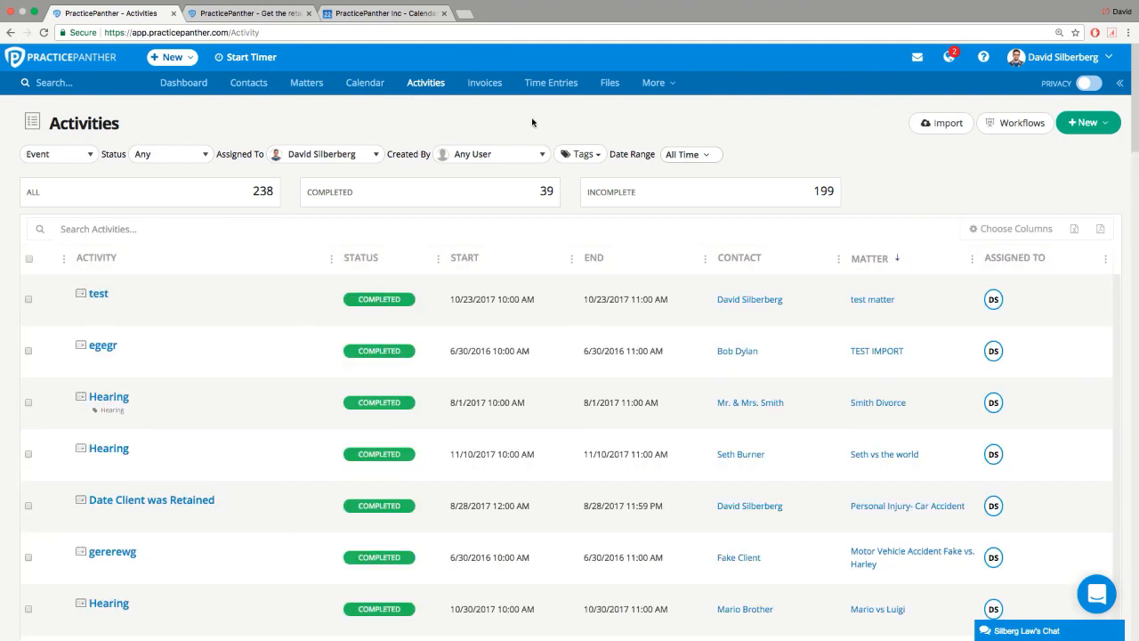
click(595, 157)
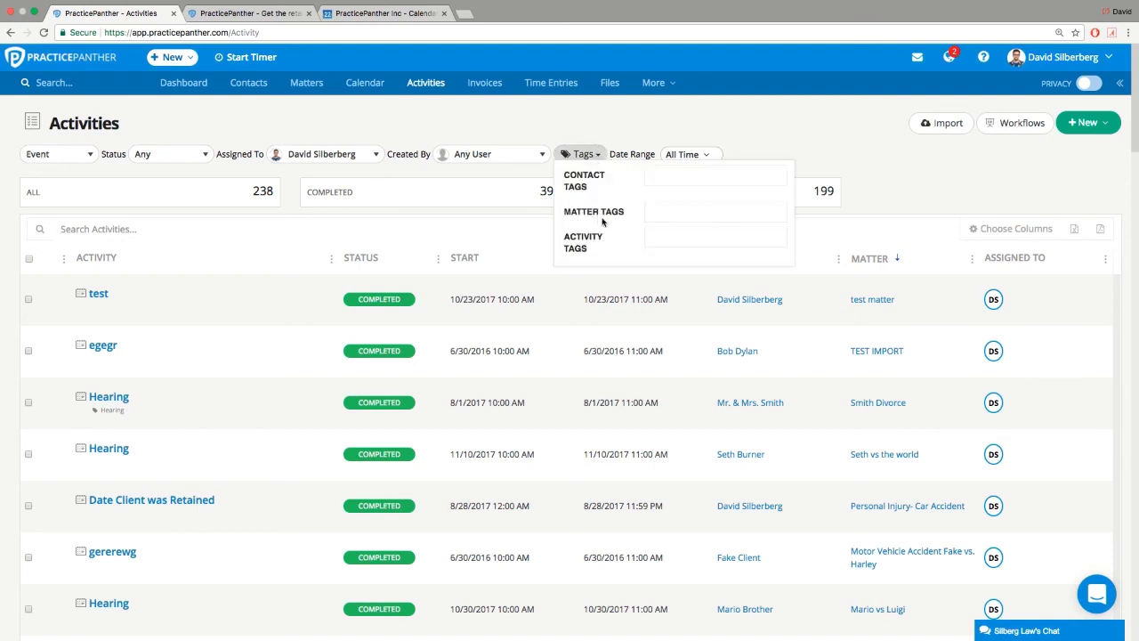
click(669, 242)
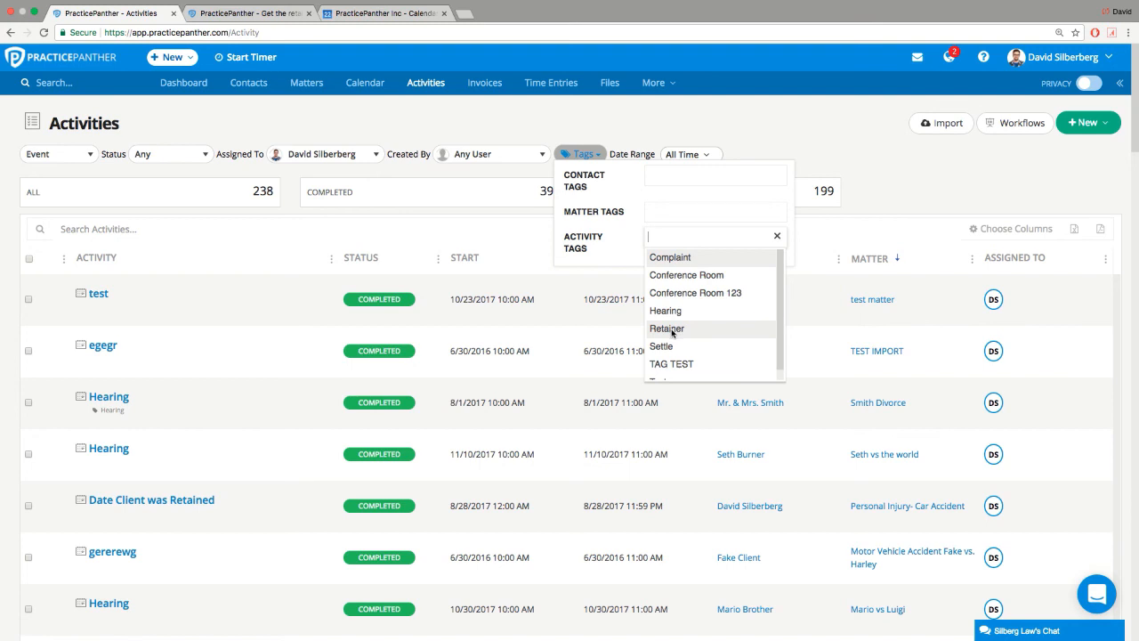
click(669, 330)
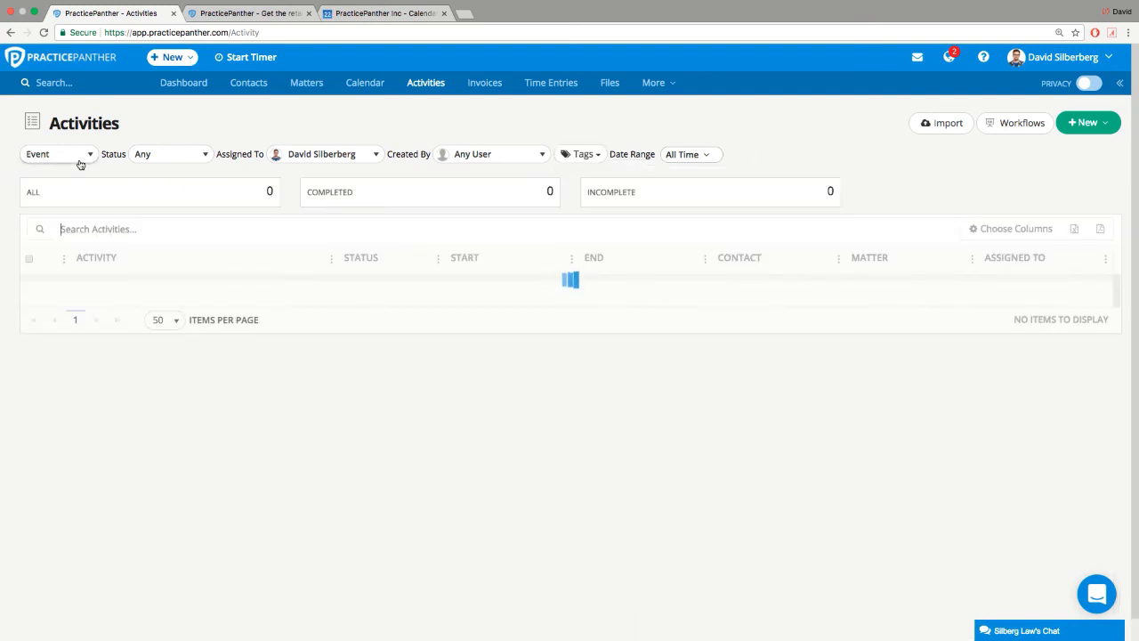
click(79, 163)
click(72, 188)
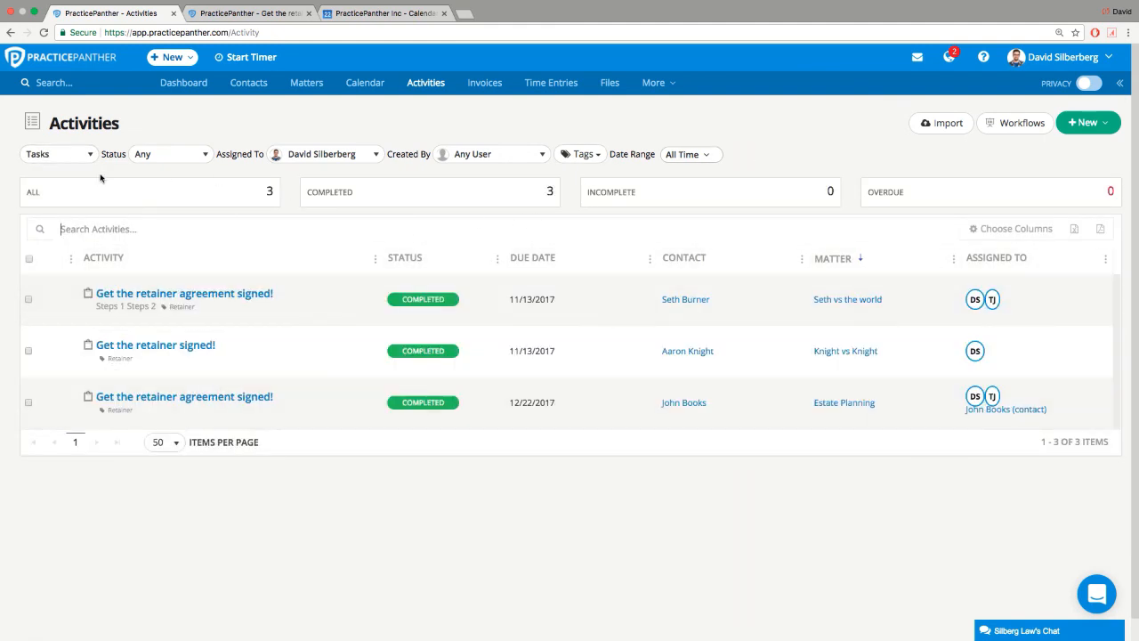
Look through the available status, assignee and creator filter options for the tasks without changing any.
click(150, 159)
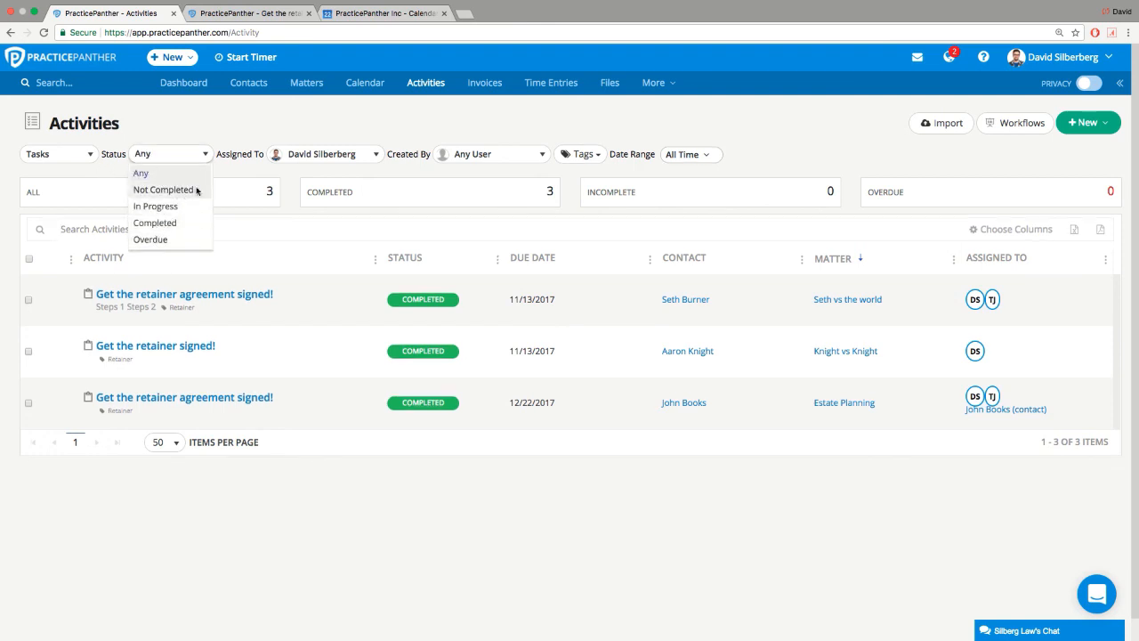
click(312, 157)
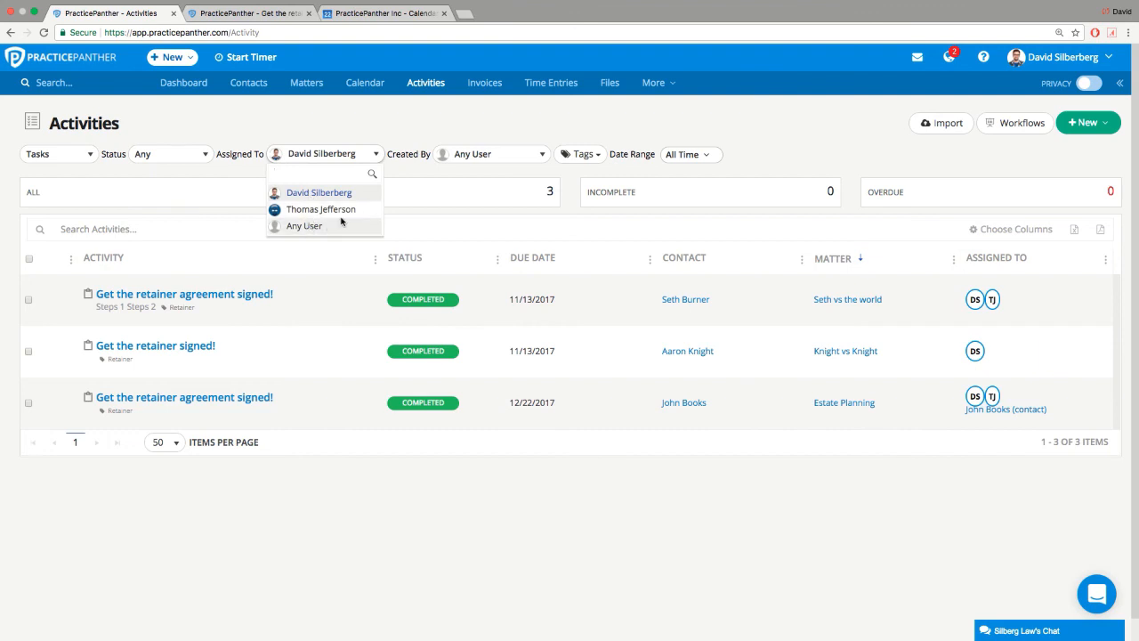
click(415, 191)
click(477, 160)
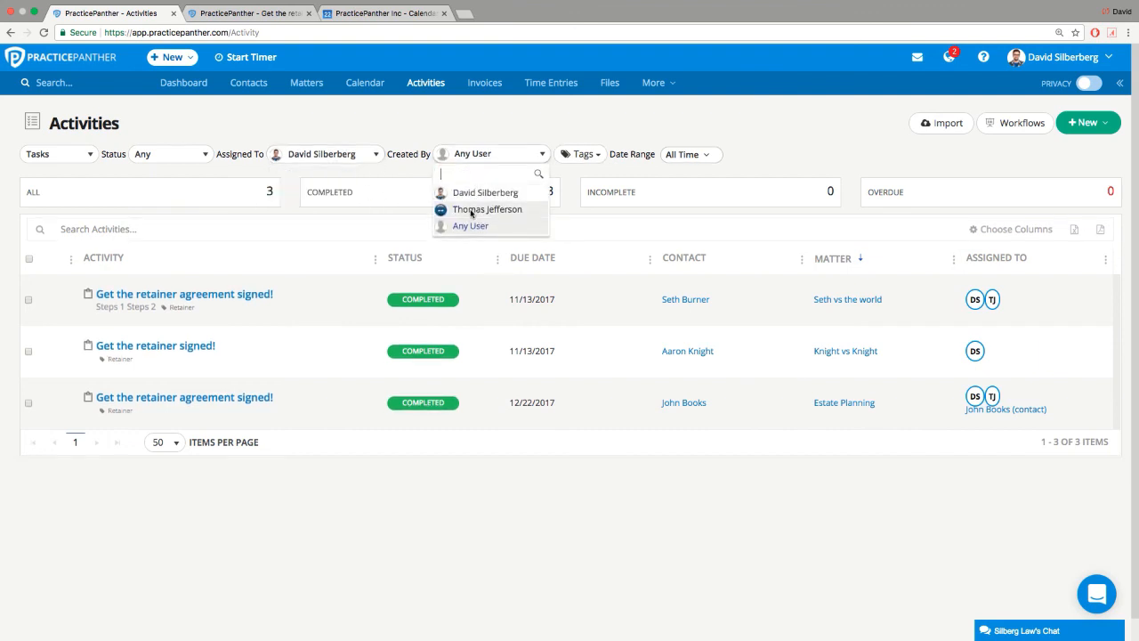
click(403, 188)
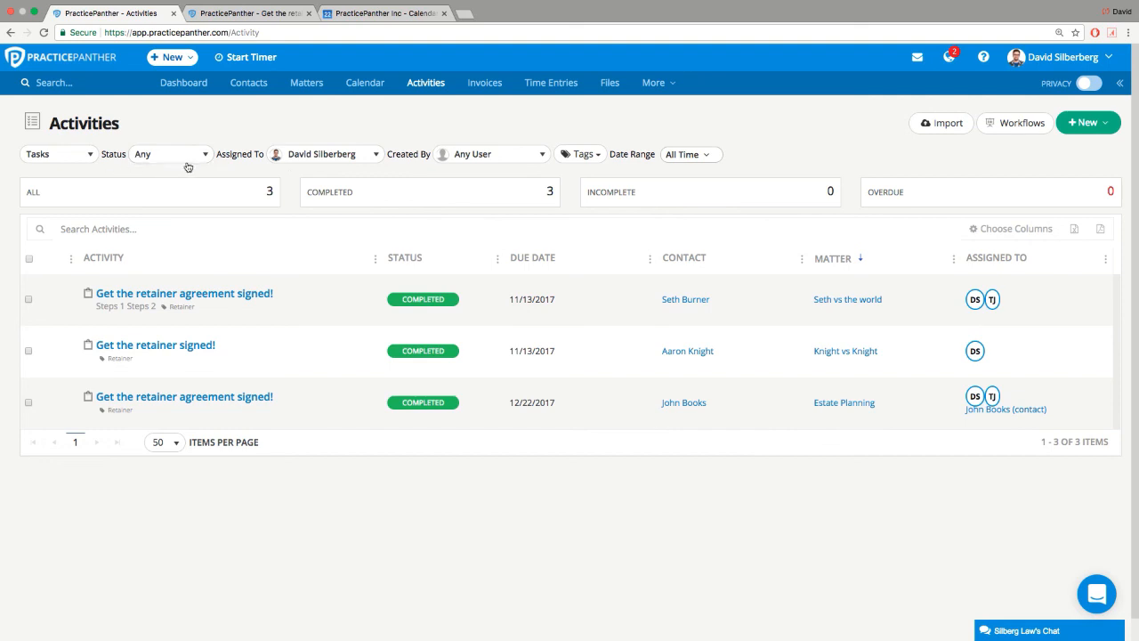
Filter the tasks to Not Completed ones assigned to the second team member, and remove the Retainer tag filter.
click(295, 160)
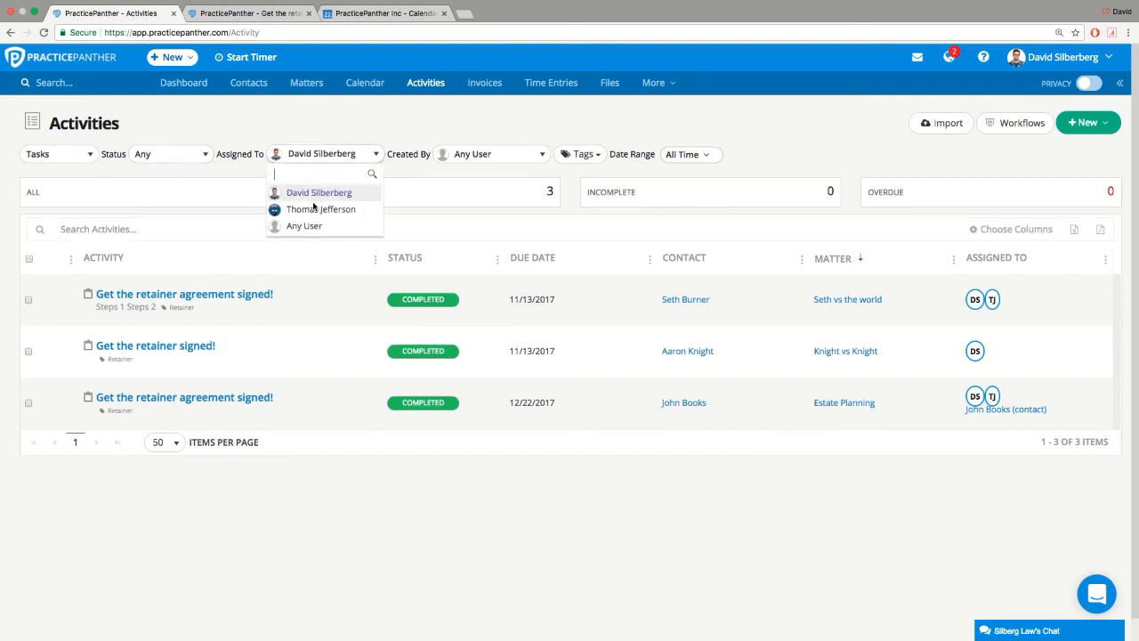
click(311, 208)
click(178, 156)
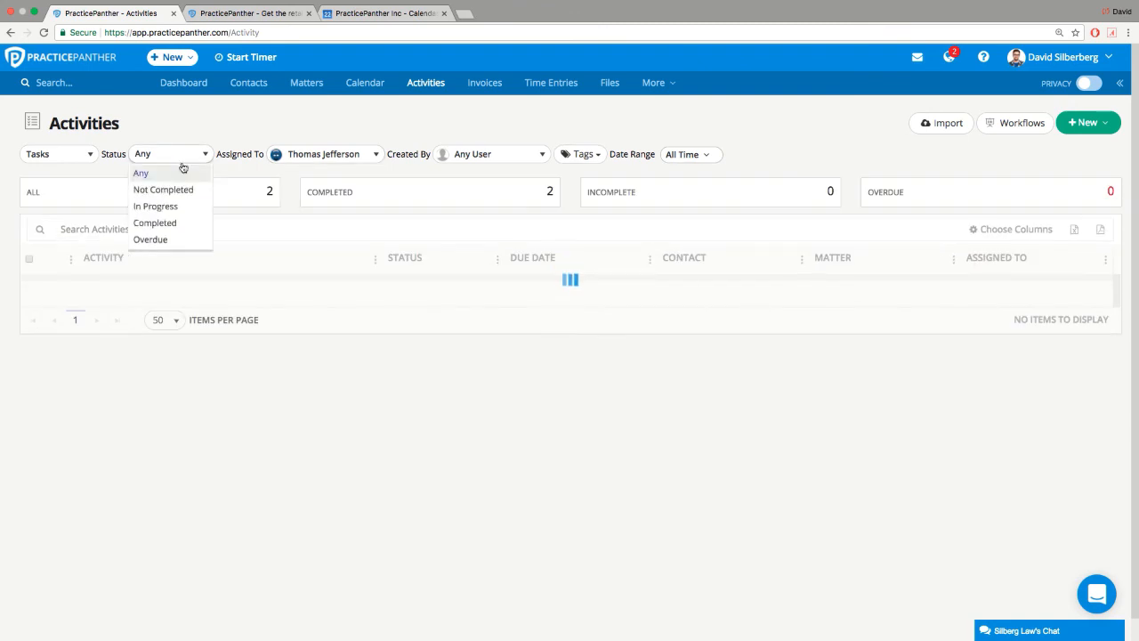
click(184, 190)
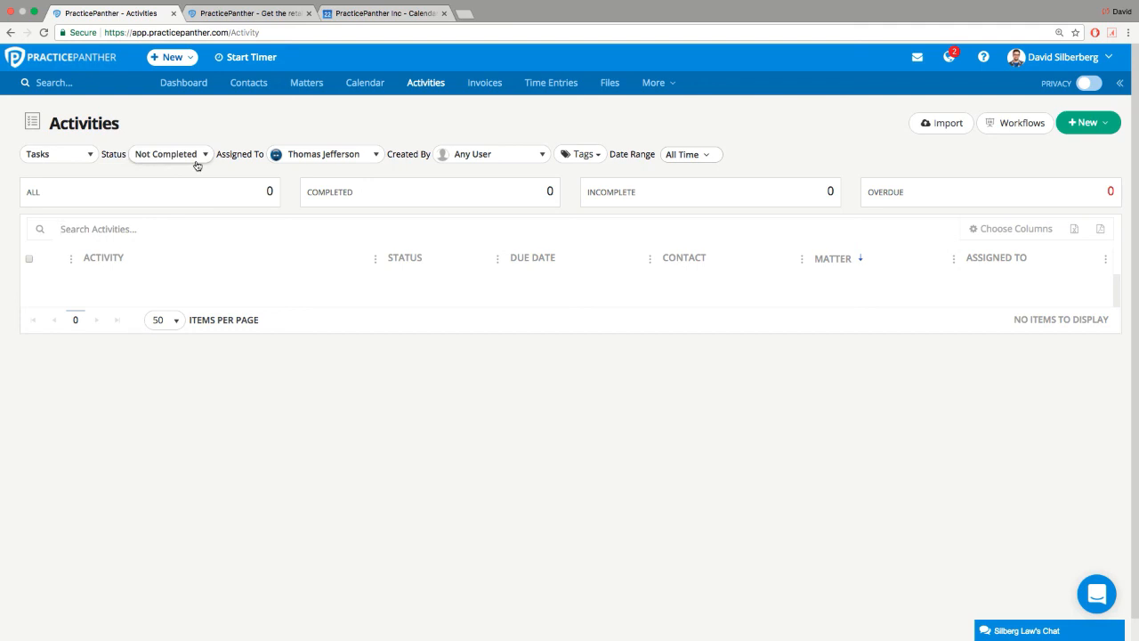
click(580, 155)
click(445, 211)
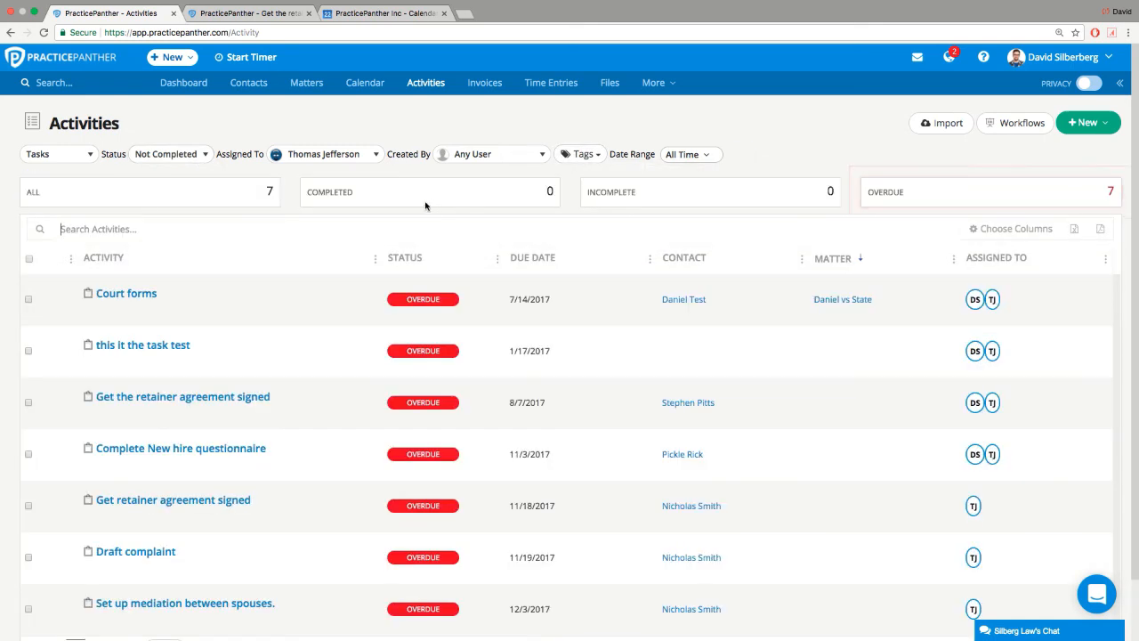
Filter the team member's tasks to Completed and add the Time Logged column to the list.
click(379, 230)
click(179, 159)
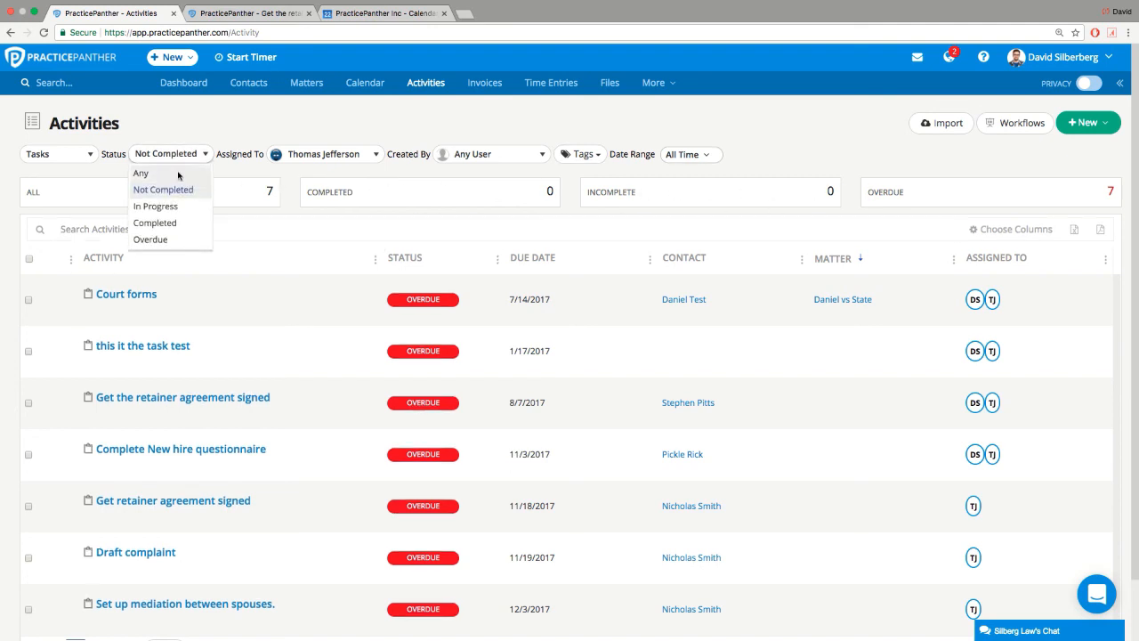
click(169, 223)
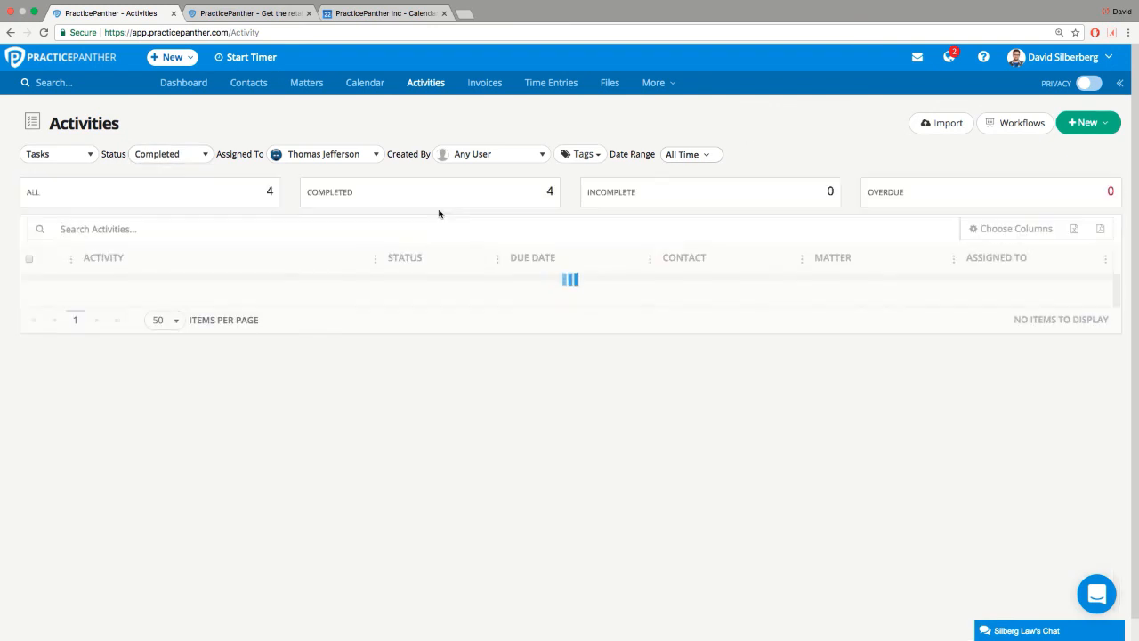
click(1013, 228)
mouse_move(1006, 246)
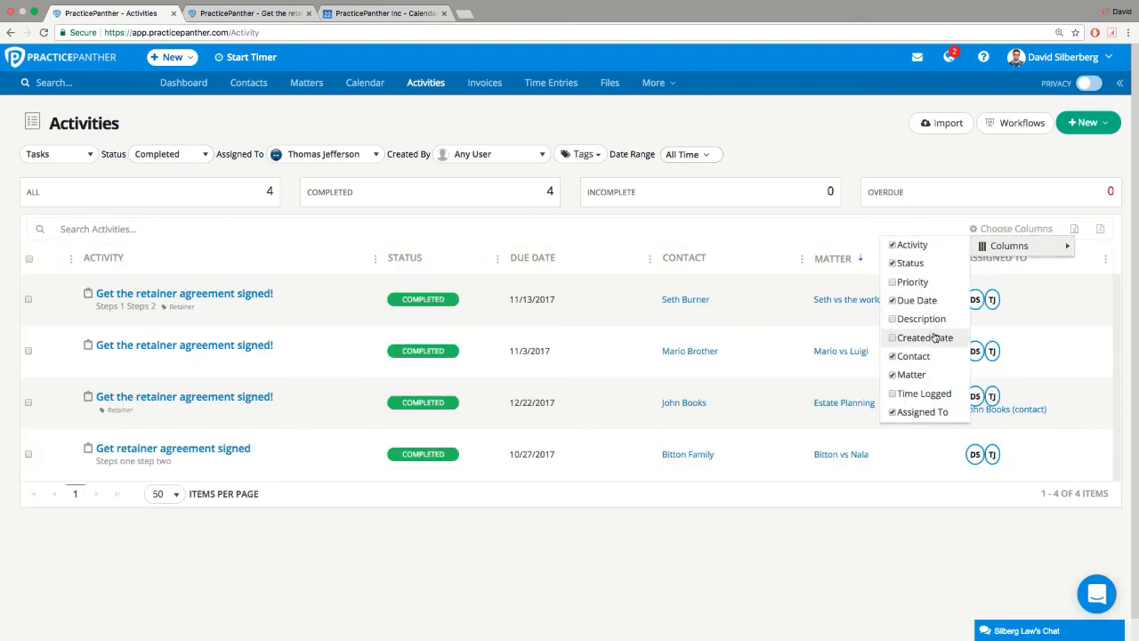
click(926, 393)
click(963, 185)
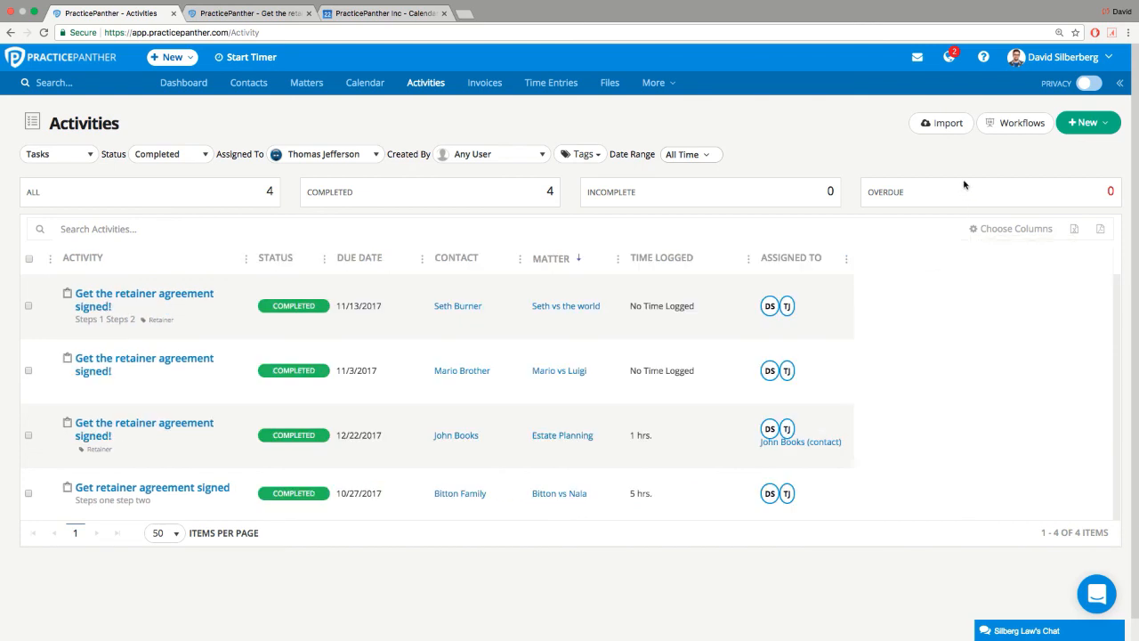
Check the logged time of each completed task in the list.
drag(625, 435, 657, 451)
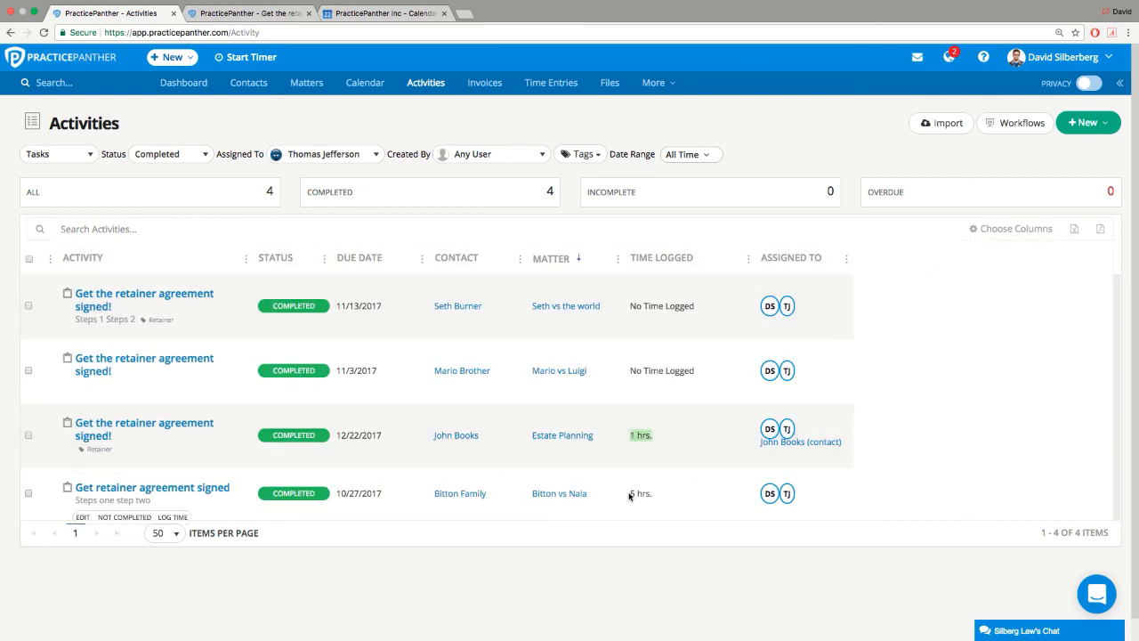
drag(630, 493, 653, 495)
drag(631, 370, 715, 371)
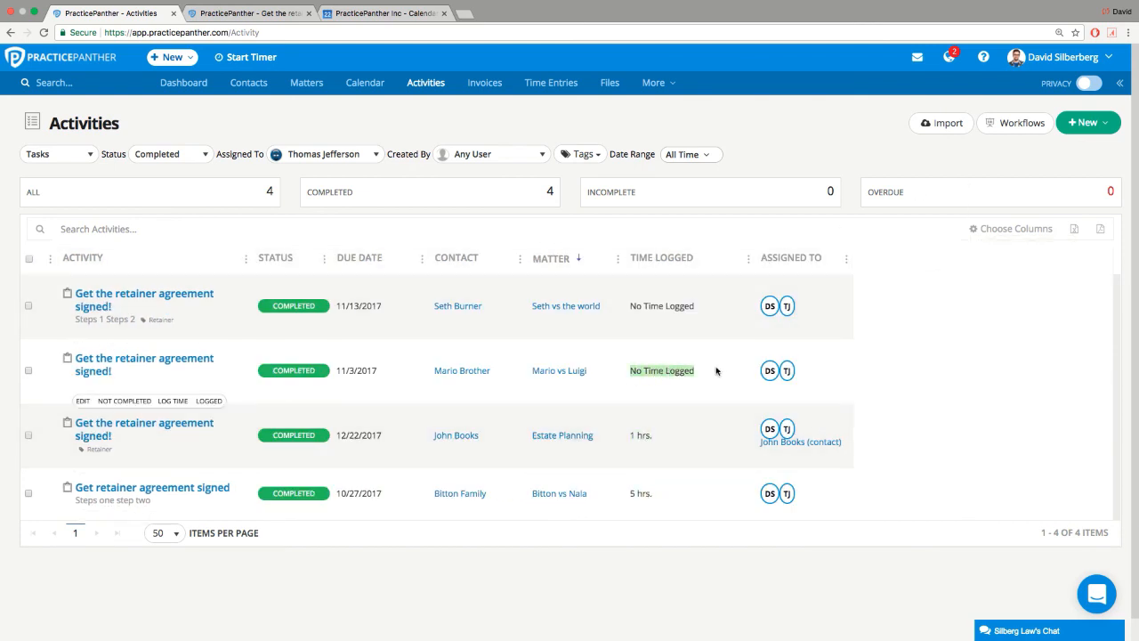
drag(630, 305, 673, 314)
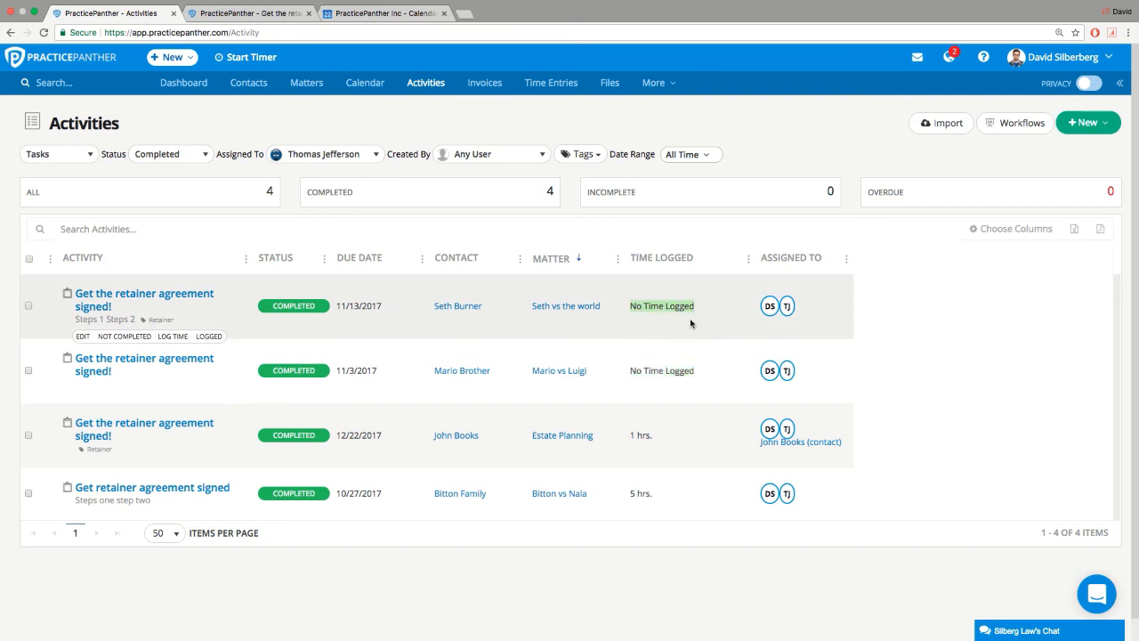
click(692, 326)
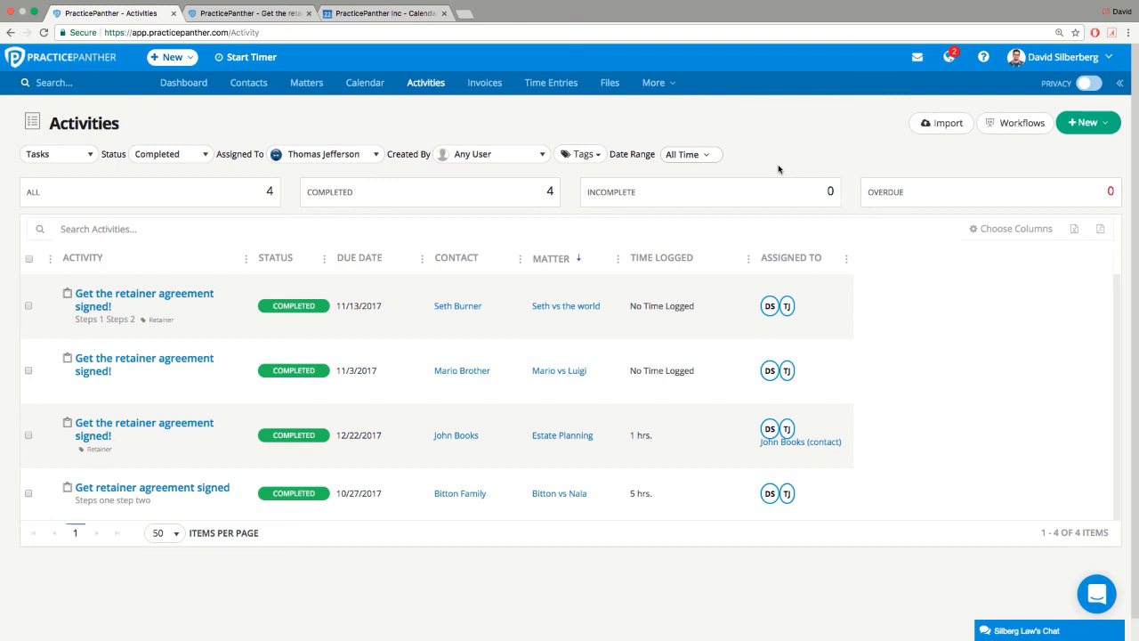
Open the account settings in a new tab and view the Calendar, Tasks & Contacts integration options.
click(1034, 60)
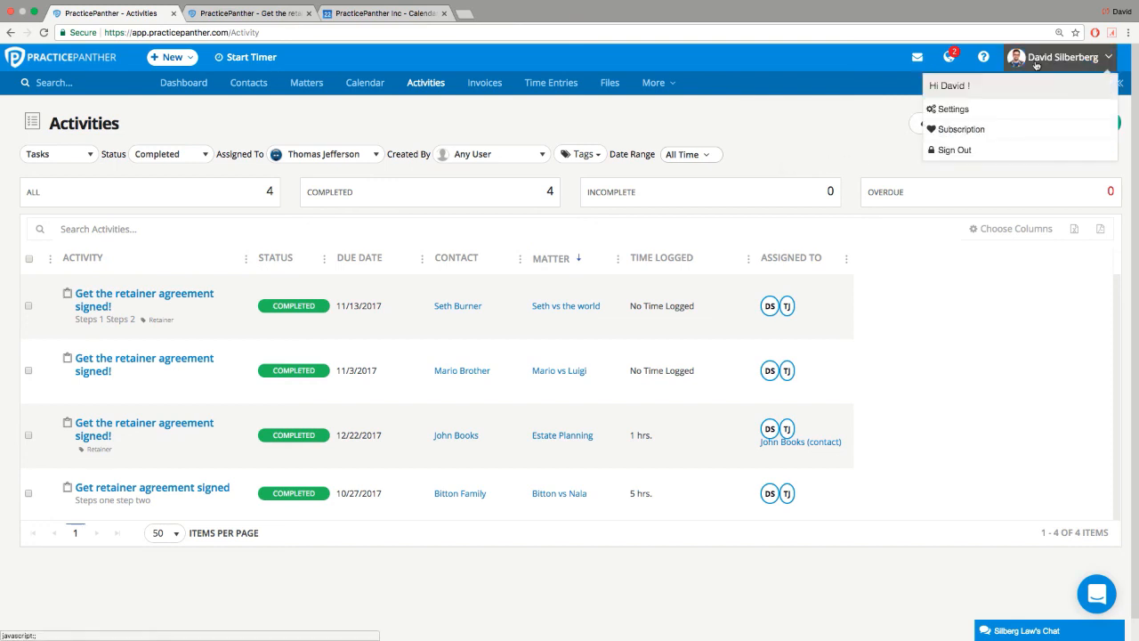
super+click(950, 109)
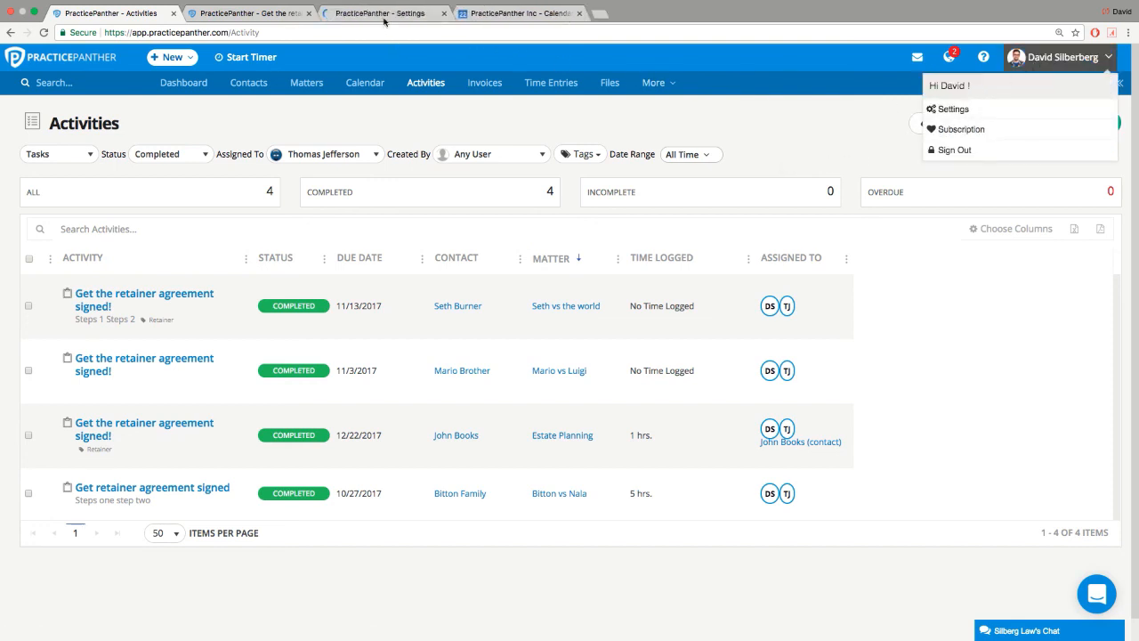
click(385, 13)
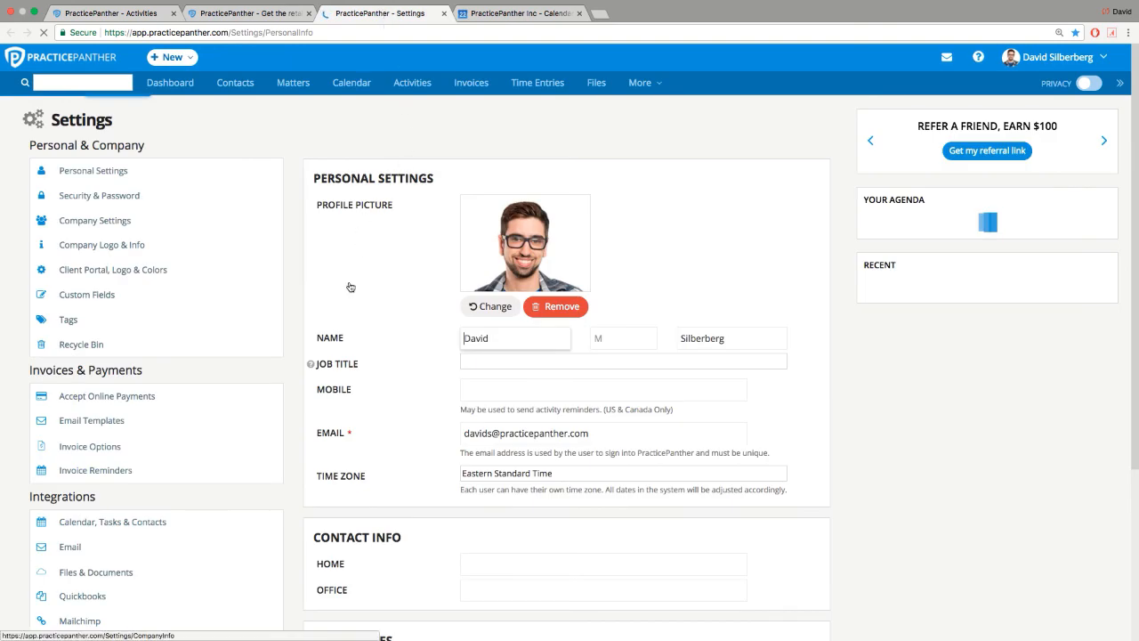
click(115, 525)
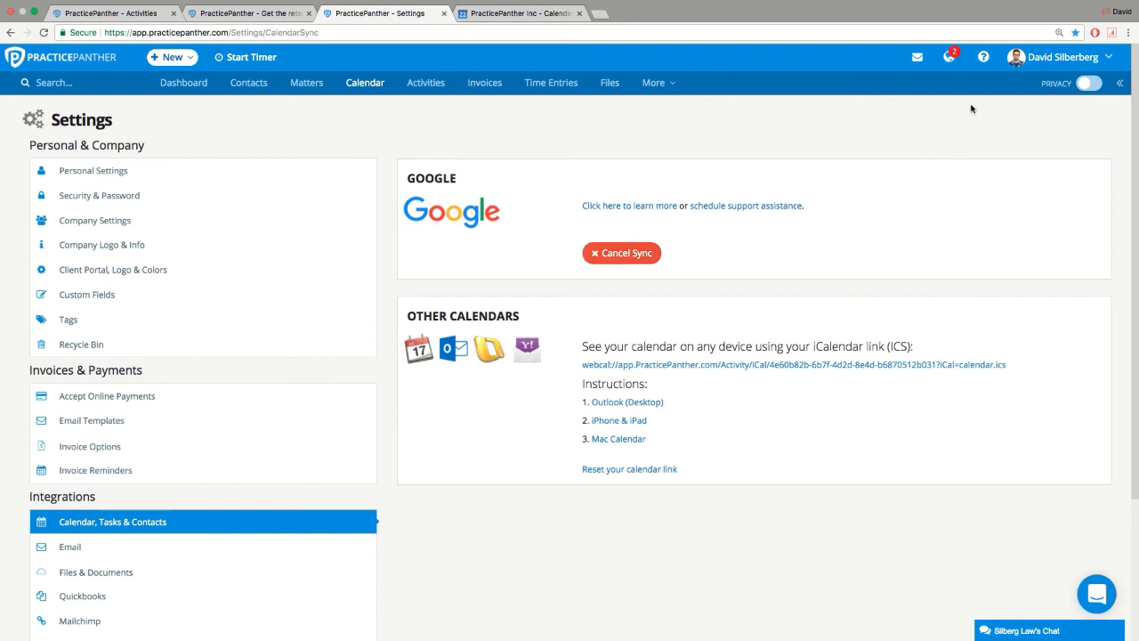
Open the PracticePanther Help Center and view its Calendar & Events article collection.
click(982, 58)
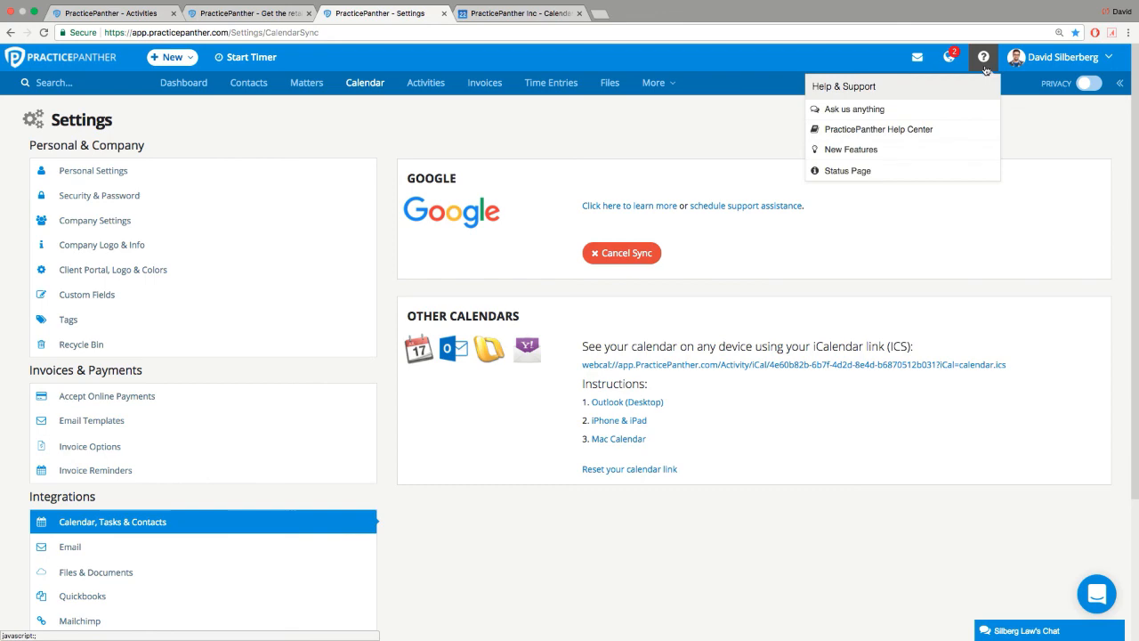
click(929, 130)
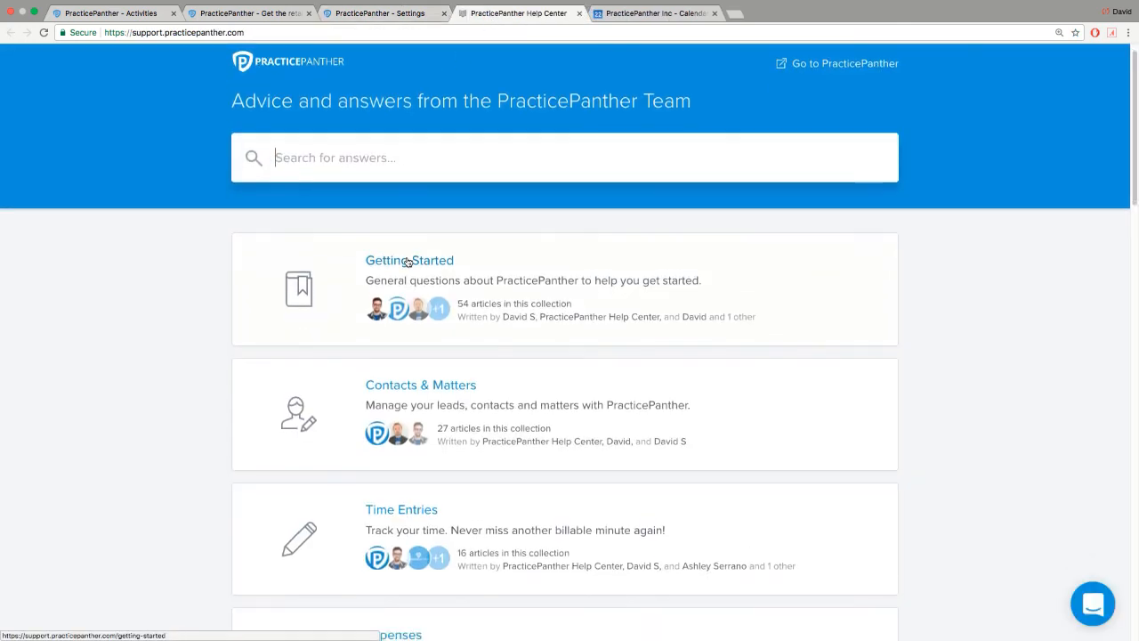
scroll(408, 261, down, 10)
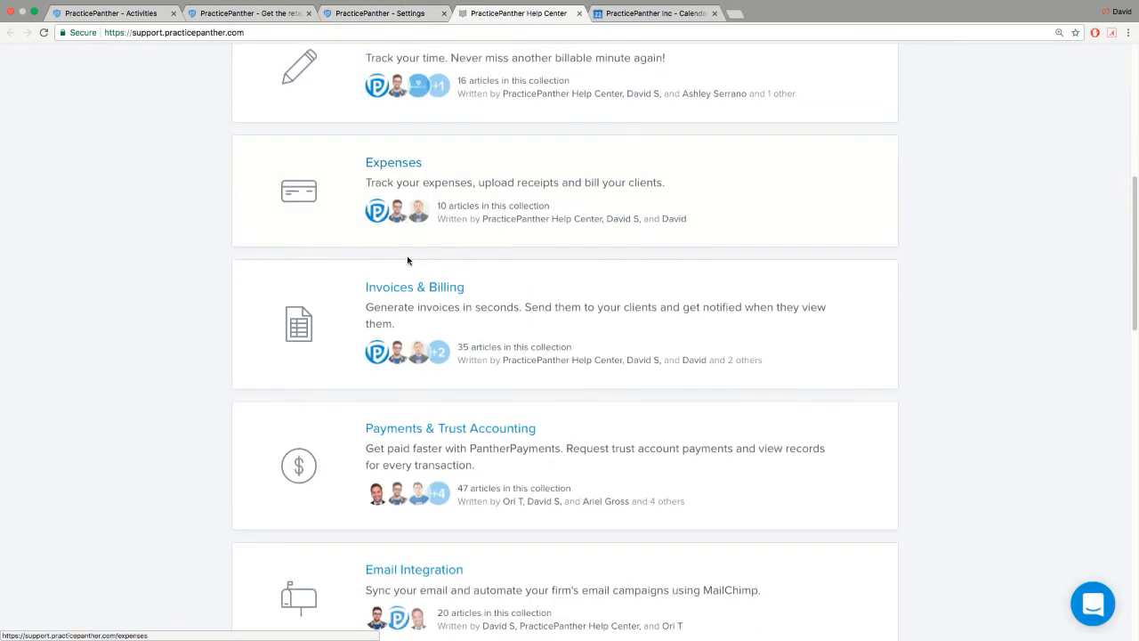
scroll(408, 261, down, 7)
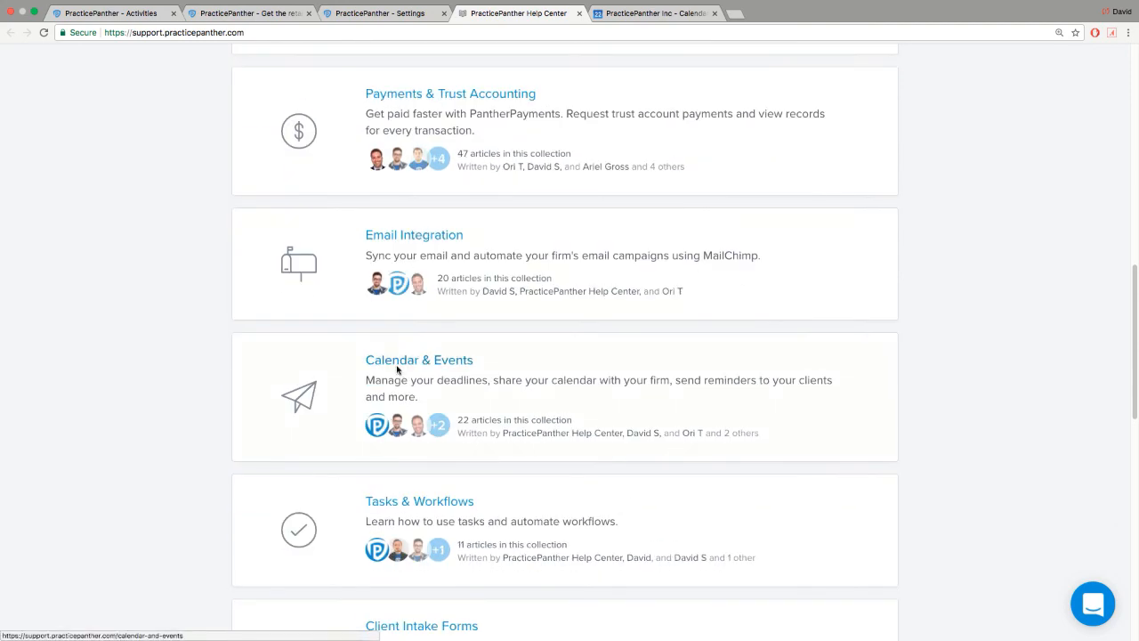
click(397, 368)
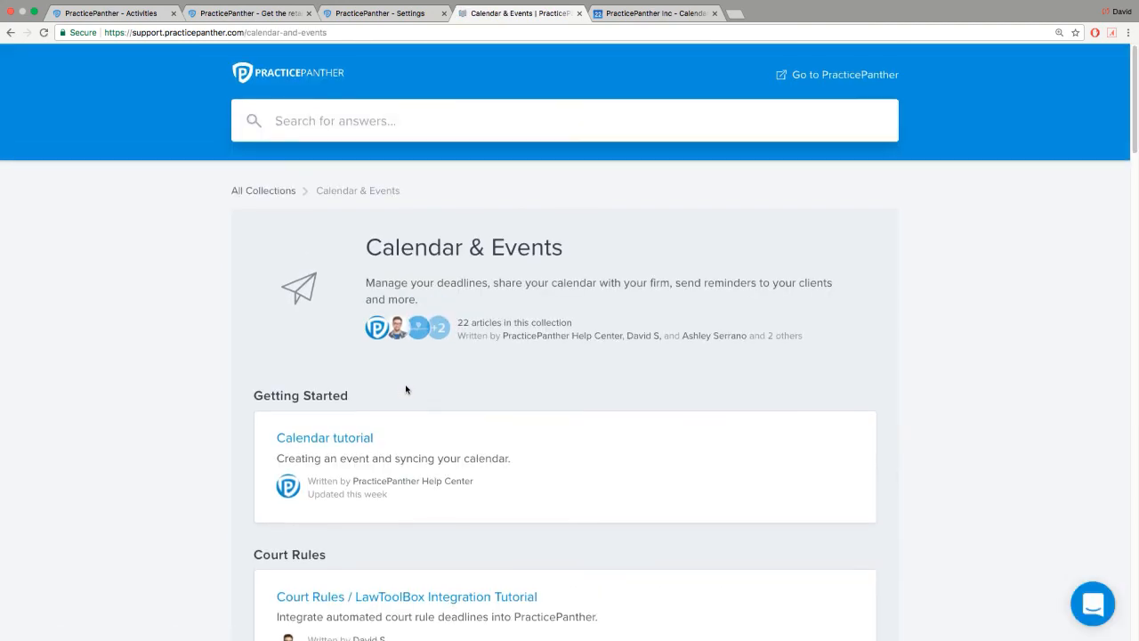
Look through the Calendar Sync articles covering Google Calendar, Microsoft Office 365, Outlook.com and Apple mobile devices.
scroll(406, 389, down, 10)
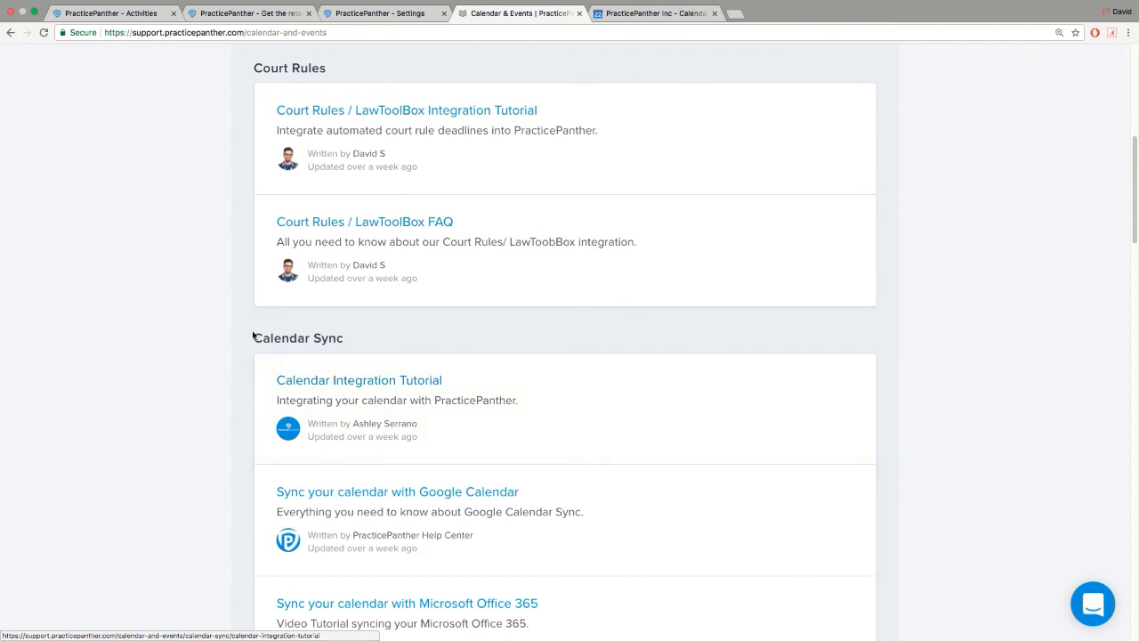
drag(253, 335, 330, 338)
scroll(346, 347, down, 5)
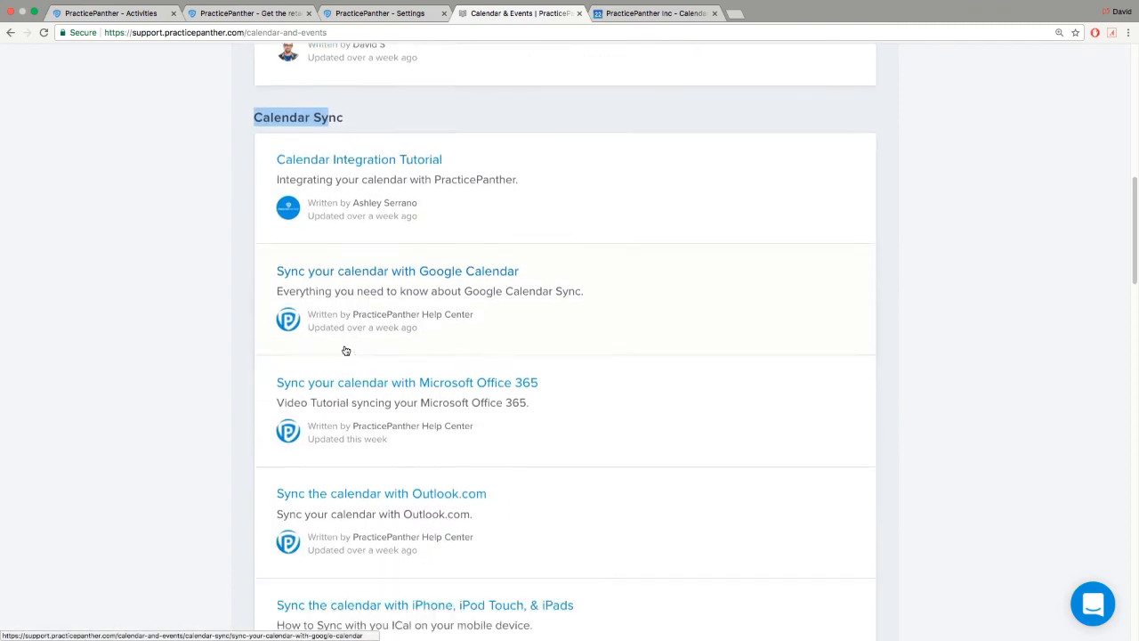
scroll(346, 350, down, 1)
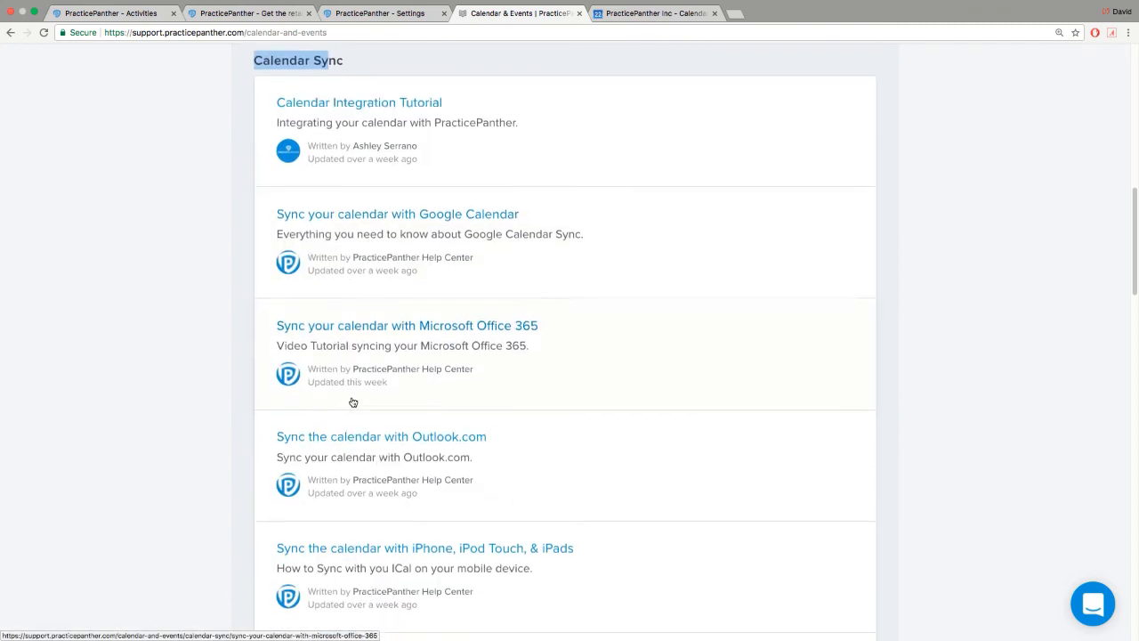
scroll(358, 408, down, 1)
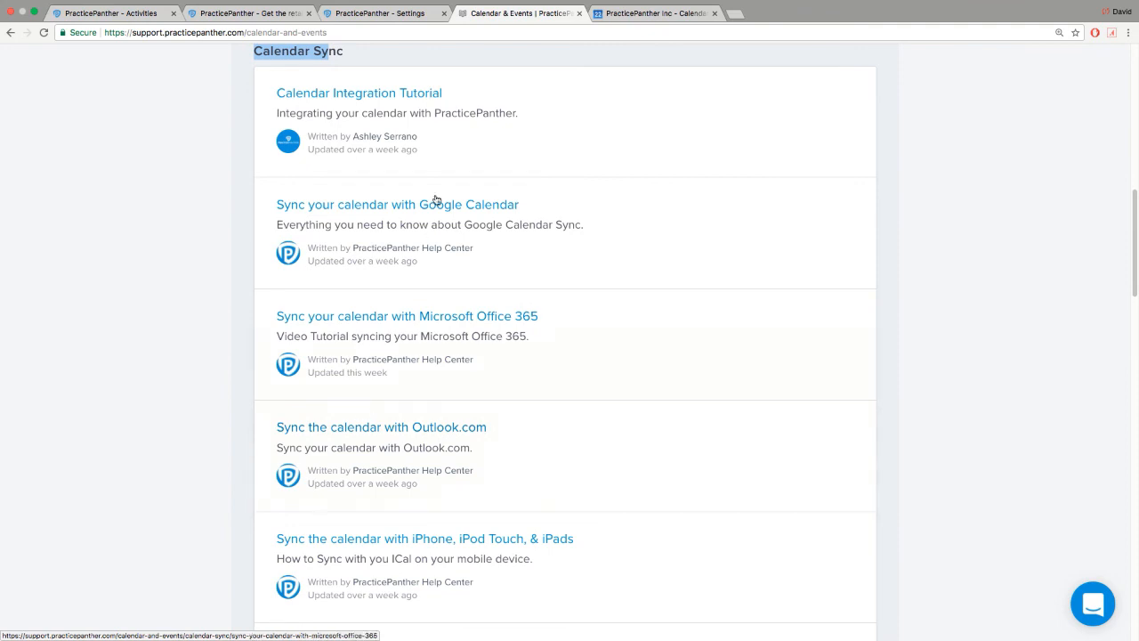
Return to the calendar integration settings, view the support chat's conversation list and close it.
click(396, 13)
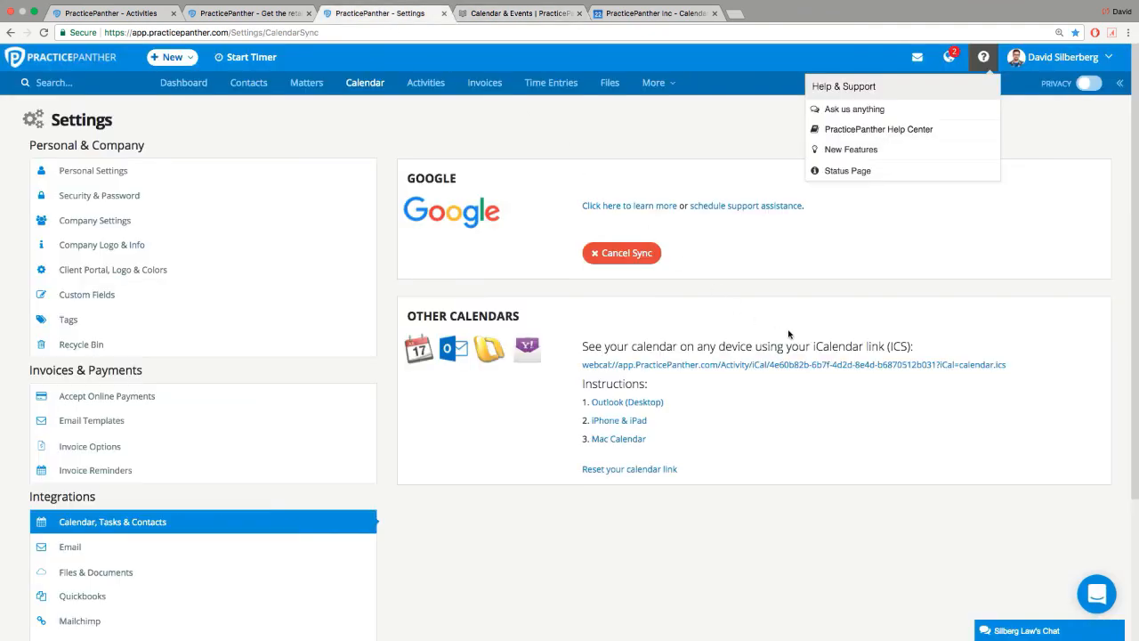
click(896, 298)
click(1100, 609)
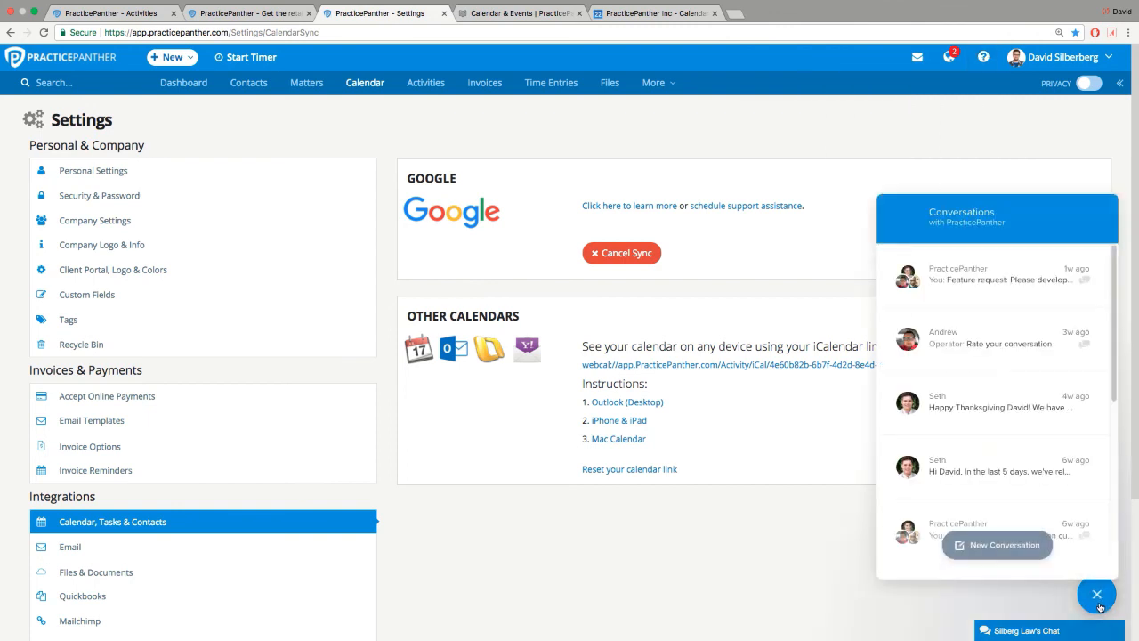
click(1098, 596)
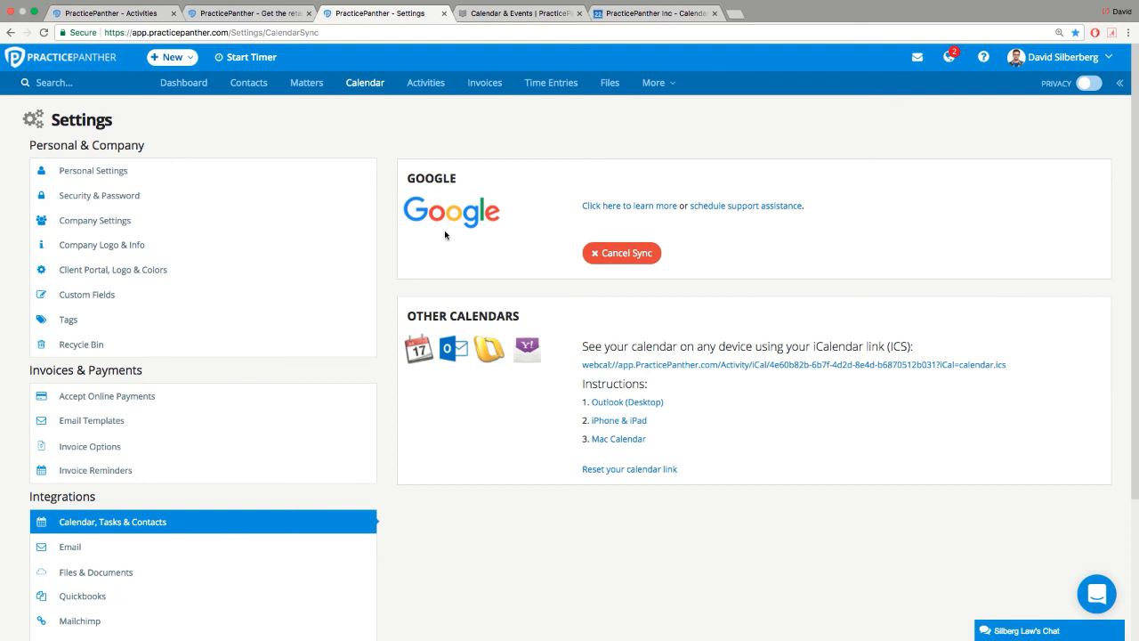
Switch to Google Calendar and start a Dec 22 event from 3:30pm to 4:30pm on the PracticePanther calendar, then discard it.
click(656, 14)
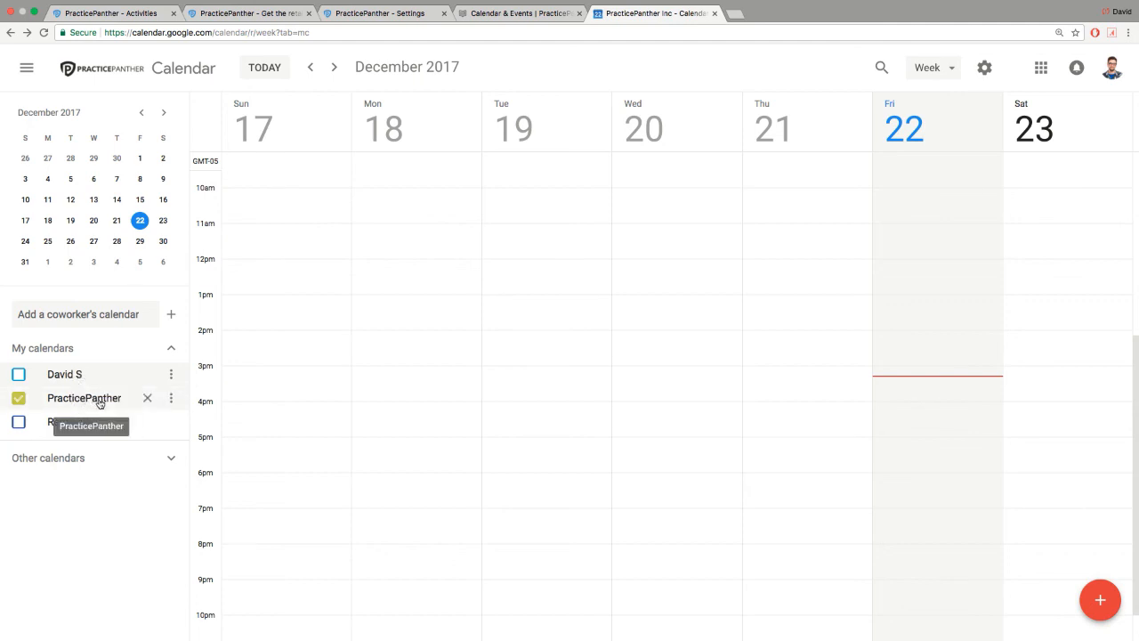
click(900, 403)
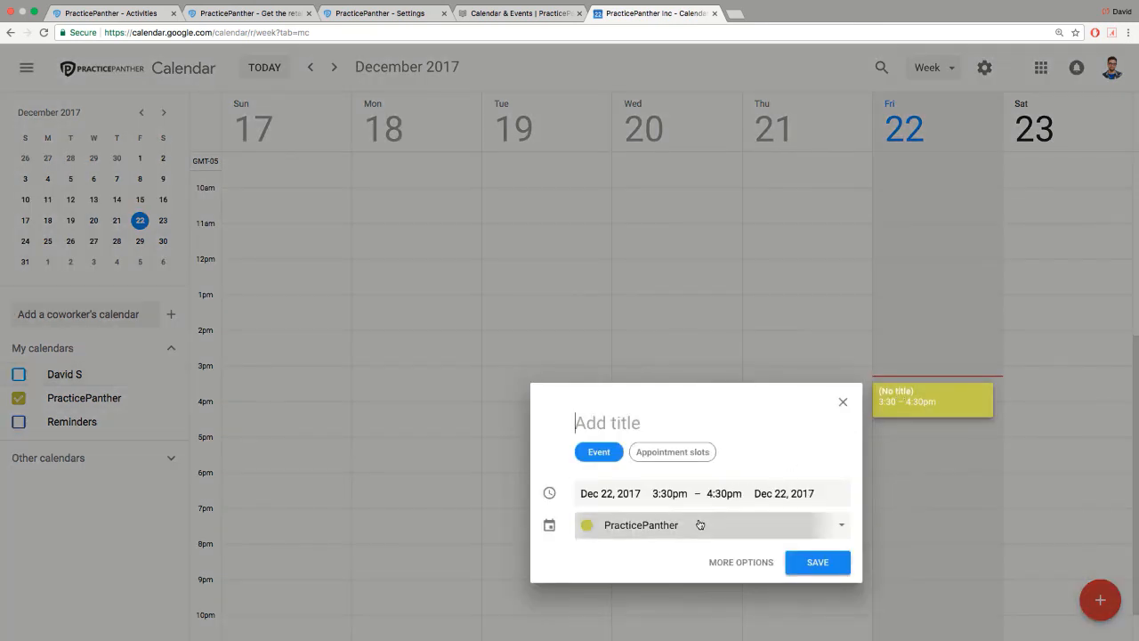
click(699, 525)
click(681, 531)
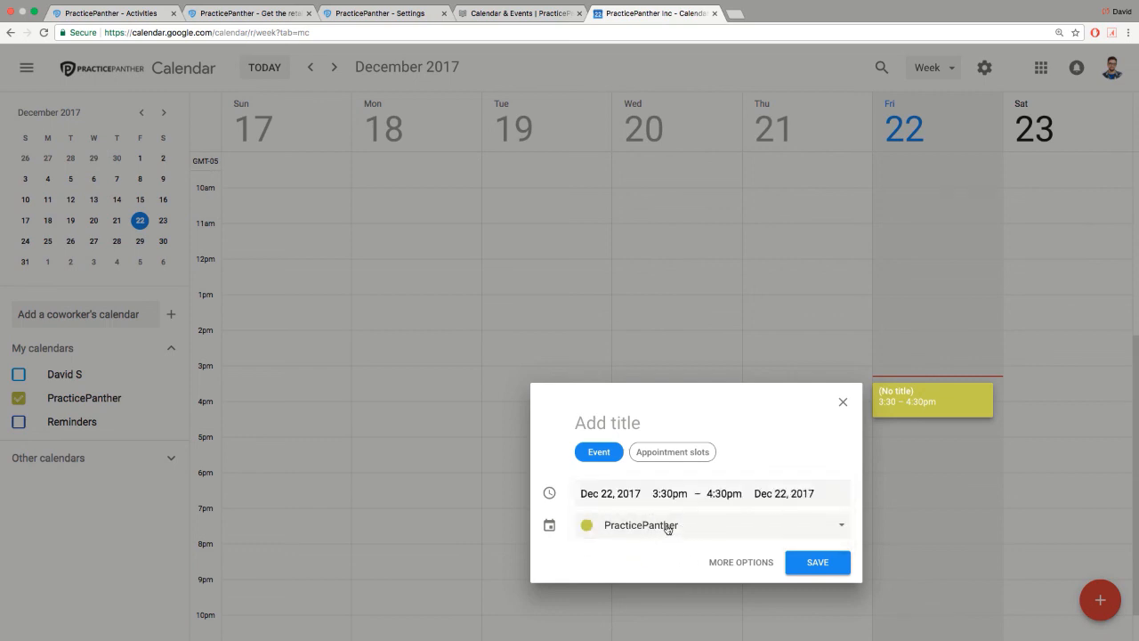
click(843, 402)
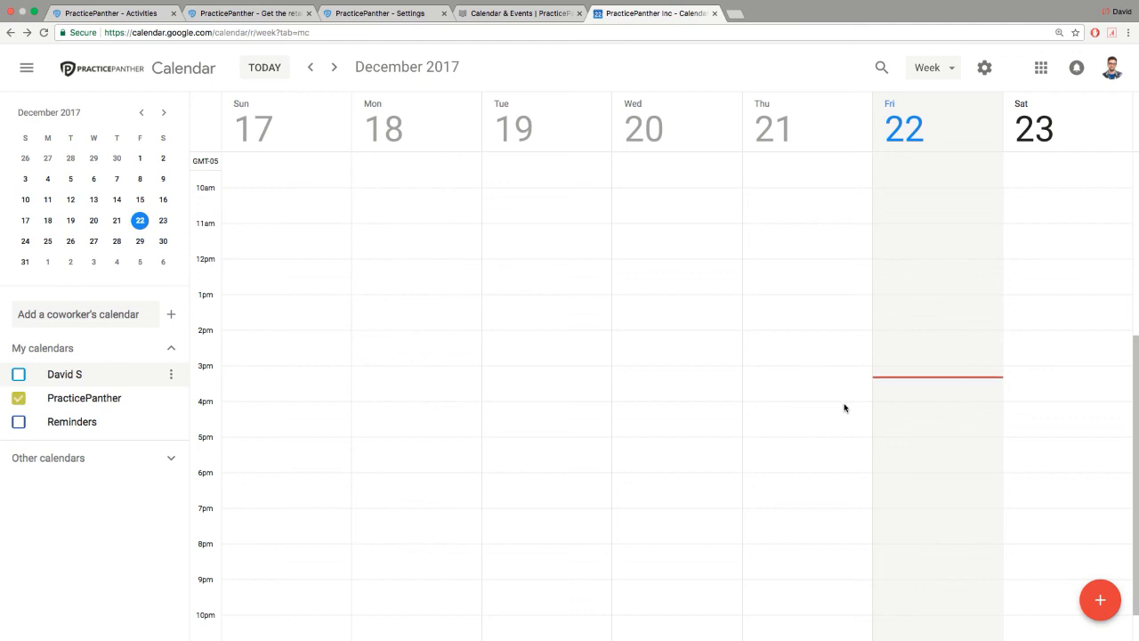
Switch Google Calendar's Reminders to Tasks and display the PracticePanther task list.
click(118, 17)
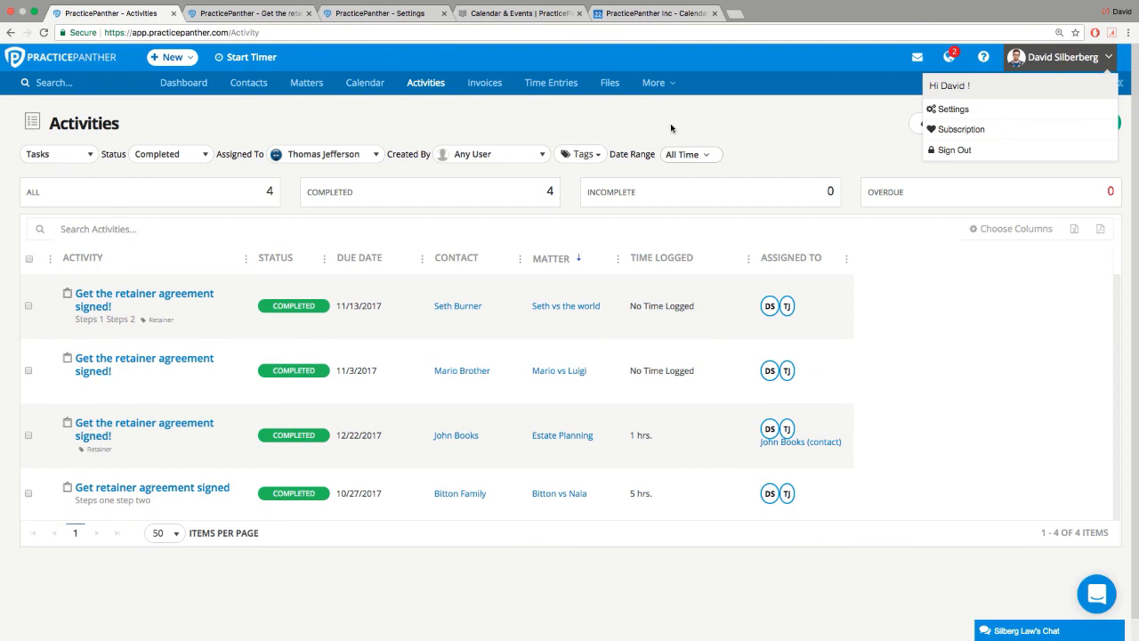
click(663, 15)
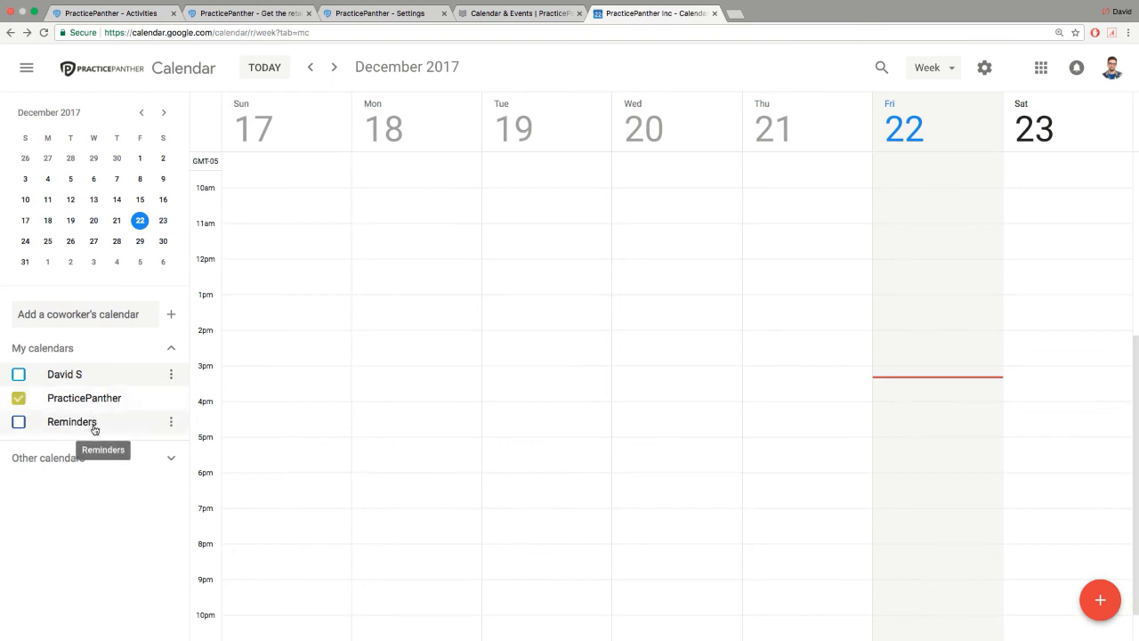
click(171, 423)
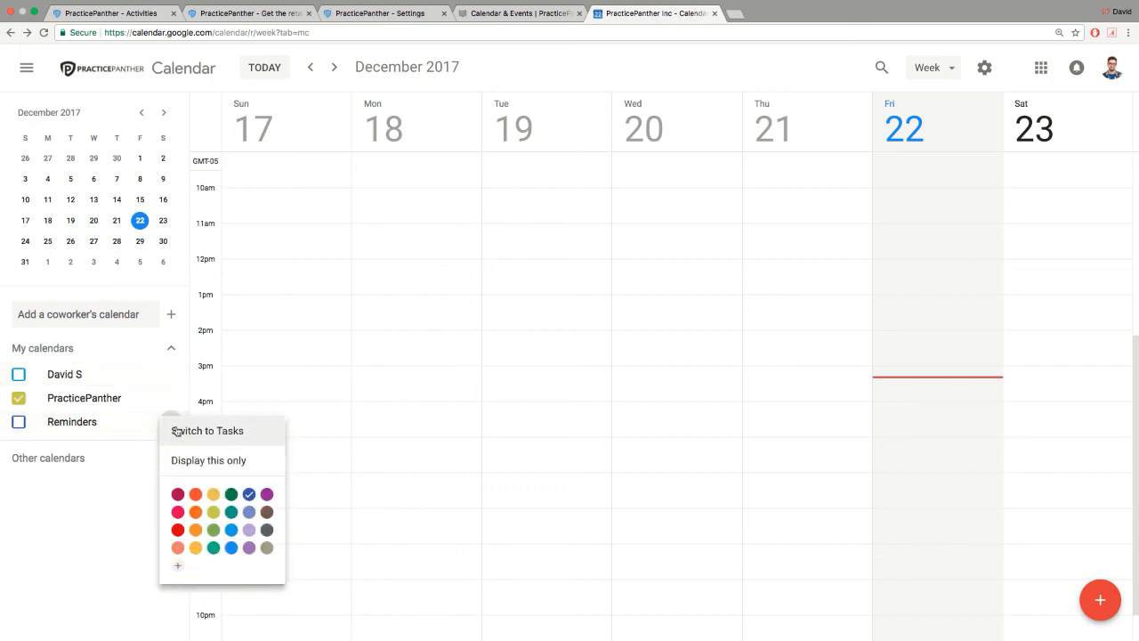
click(224, 434)
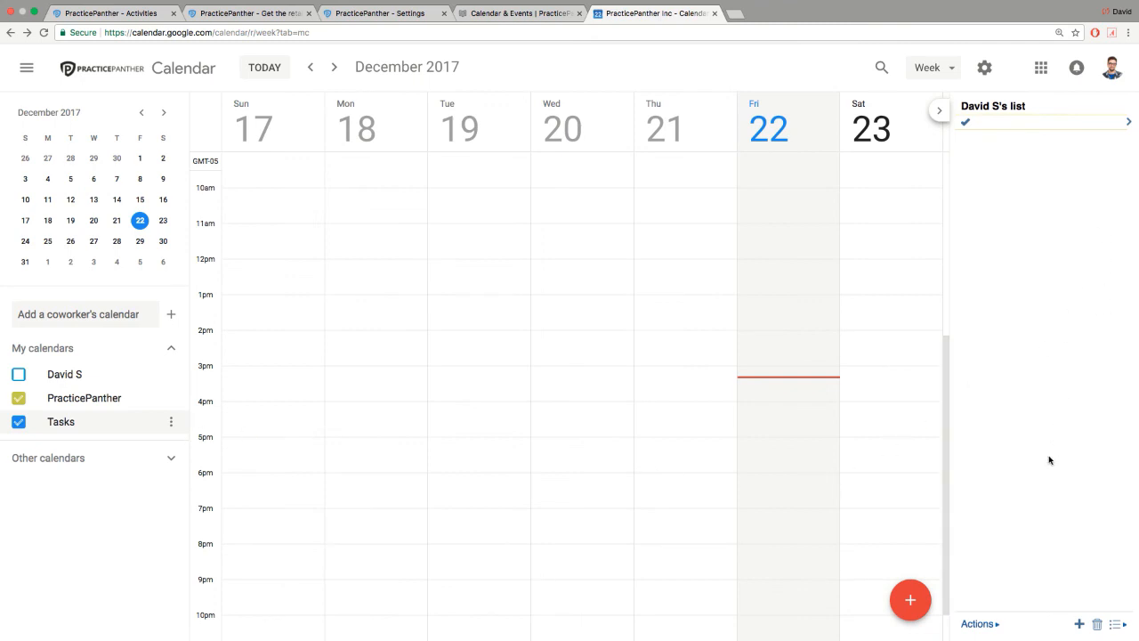
click(1117, 628)
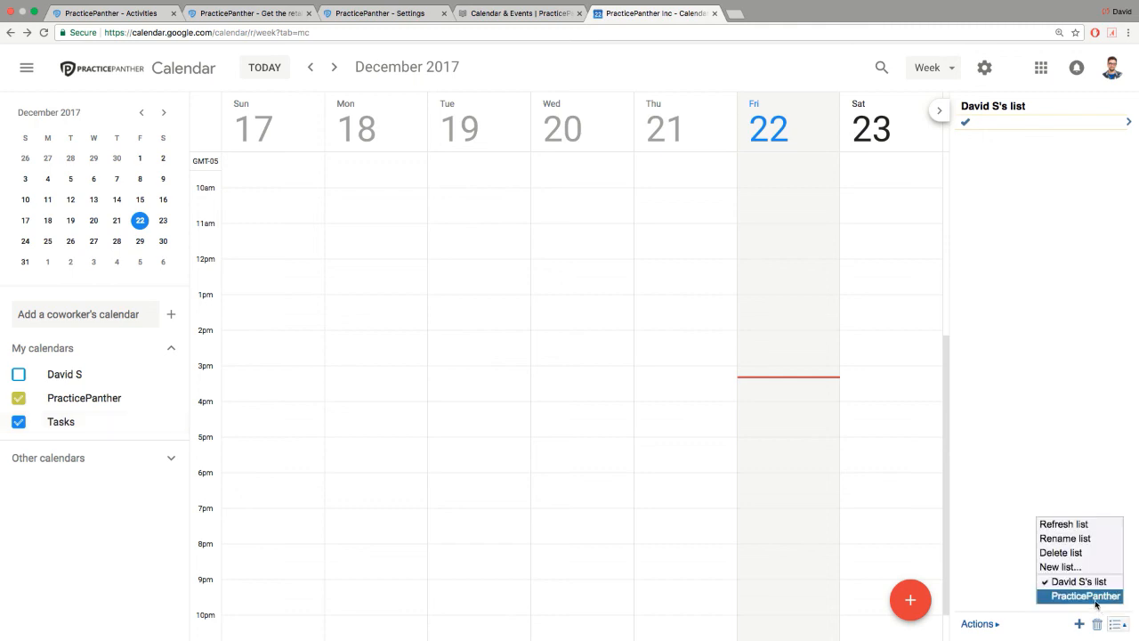
click(1096, 604)
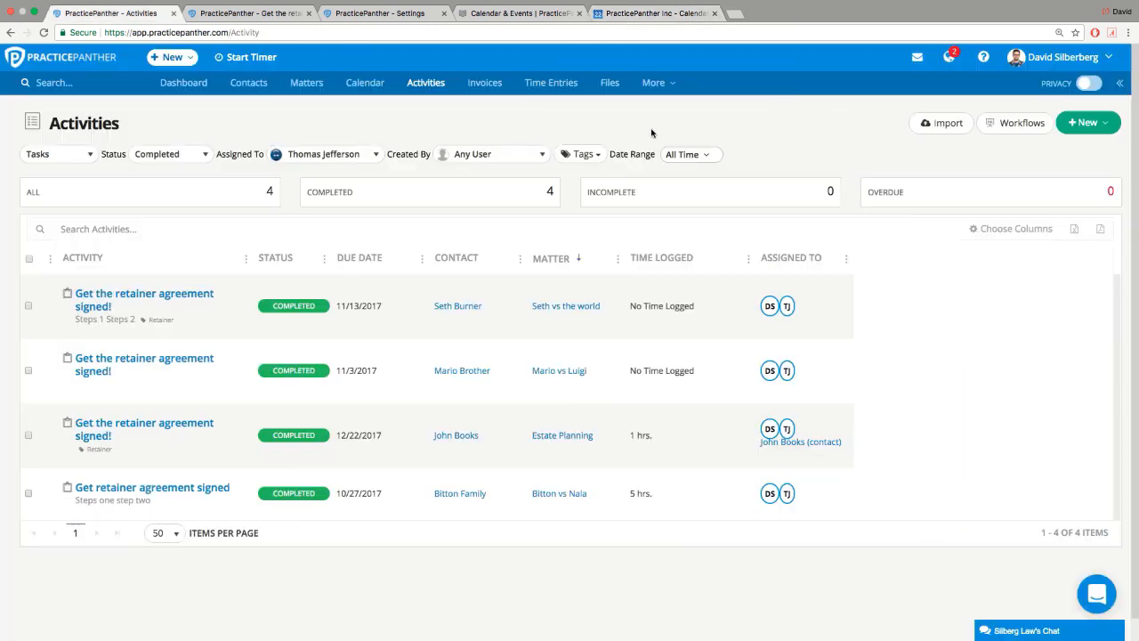
Open the Divorce without kids workflow from PracticePanther's workflow list.
click(668, 88)
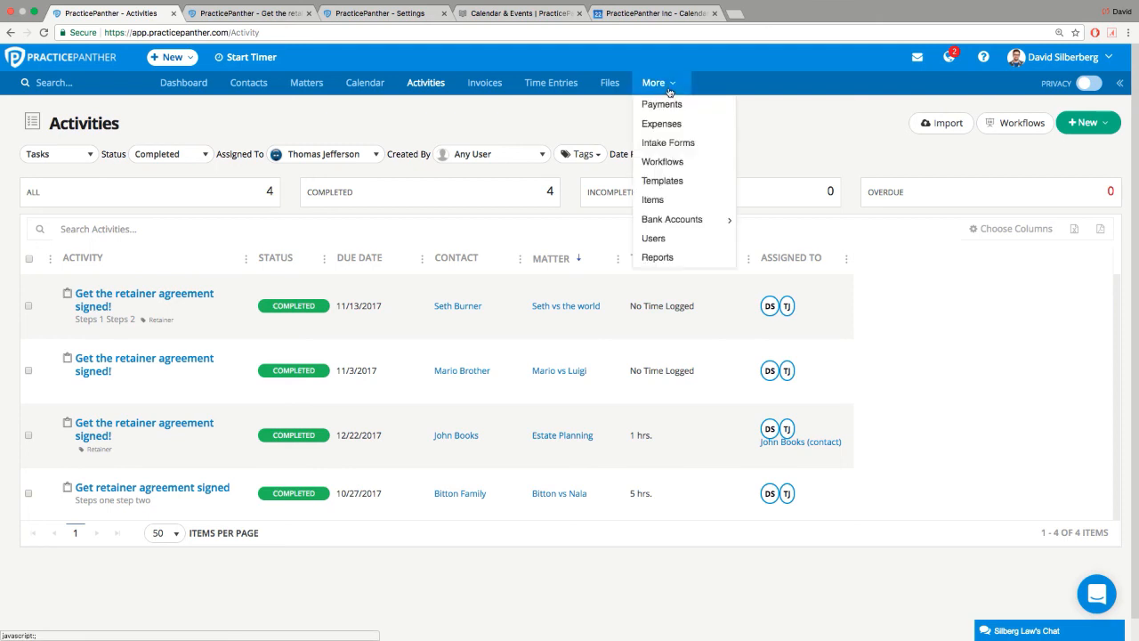
click(674, 166)
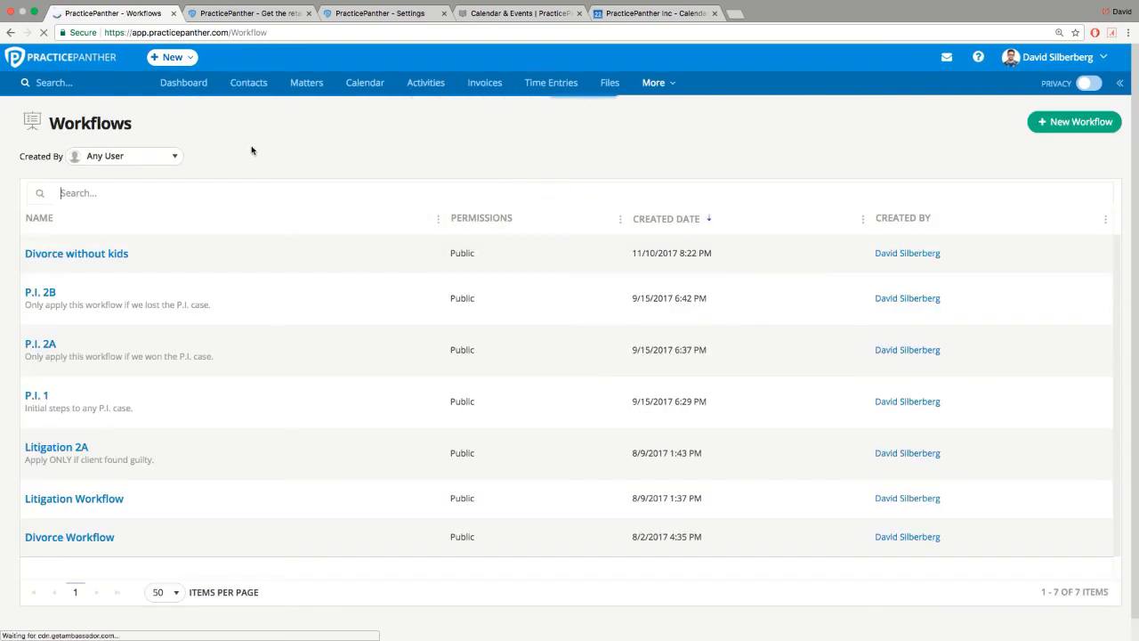
click(125, 254)
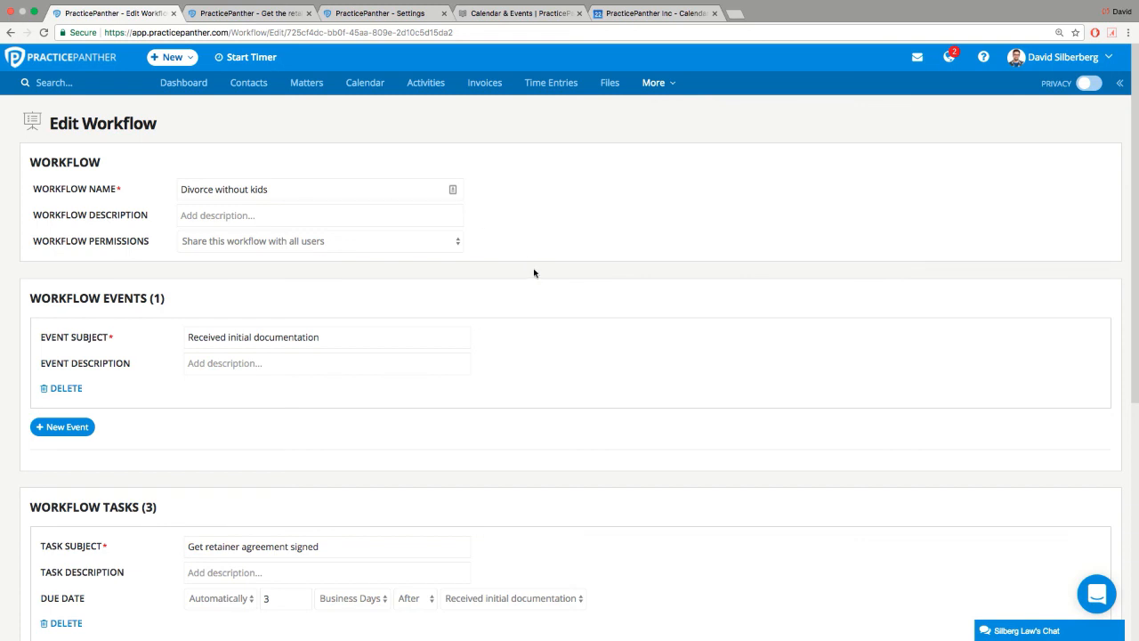
Examine the workflow's trigger event and the due-date rule of each of its tasks.
scroll(535, 274, down, 1)
scroll(534, 274, down, 5)
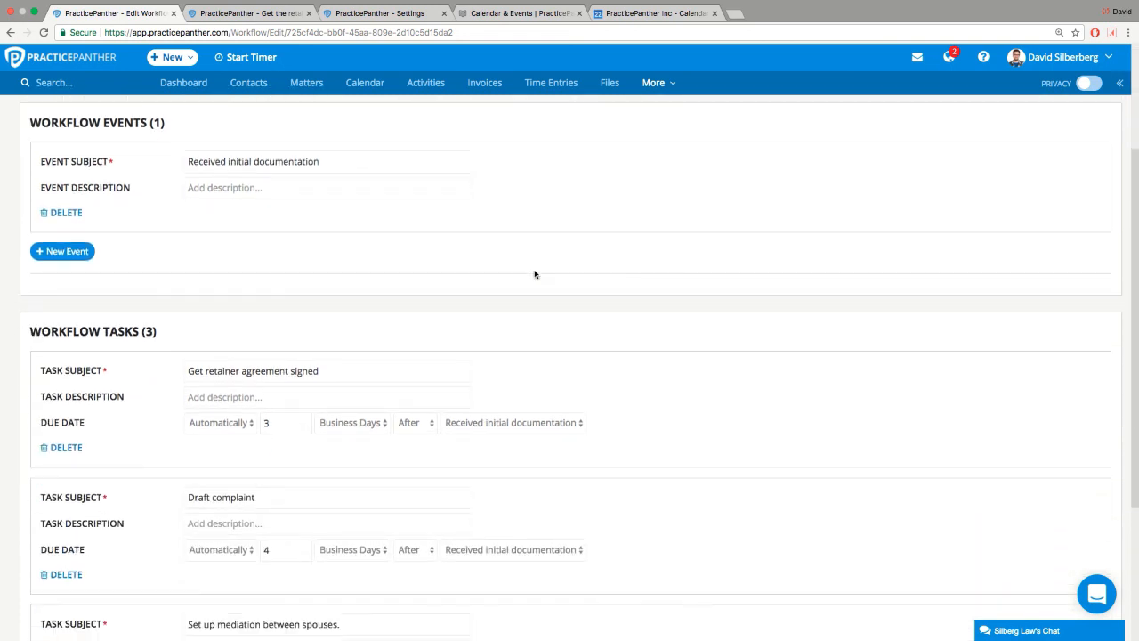
scroll(535, 274, down, 1)
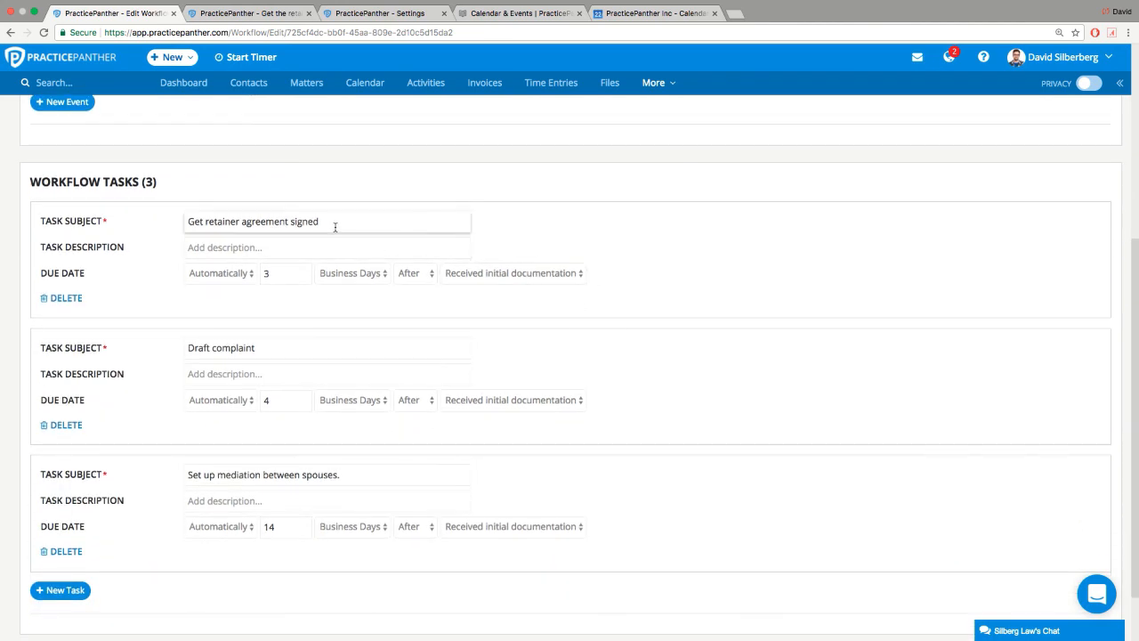
drag(335, 223, 188, 222)
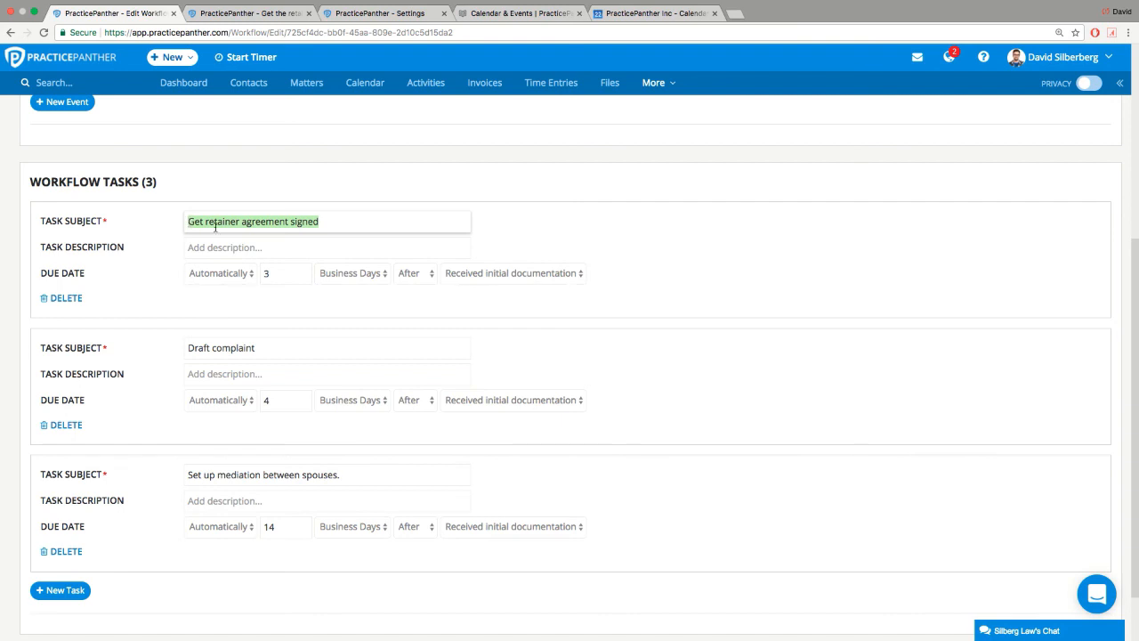
drag(301, 272, 259, 278)
drag(297, 399, 259, 406)
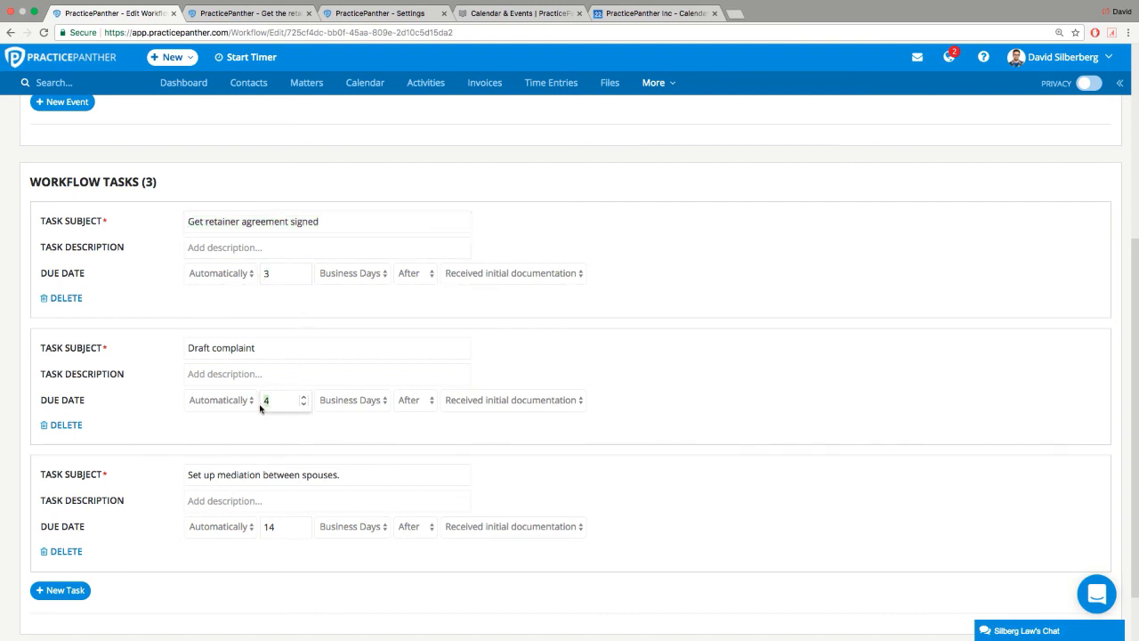
drag(287, 527, 250, 531)
click(579, 198)
Search the Help Center for "workflow" articles.
click(521, 12)
scroll(439, 191, up, 10)
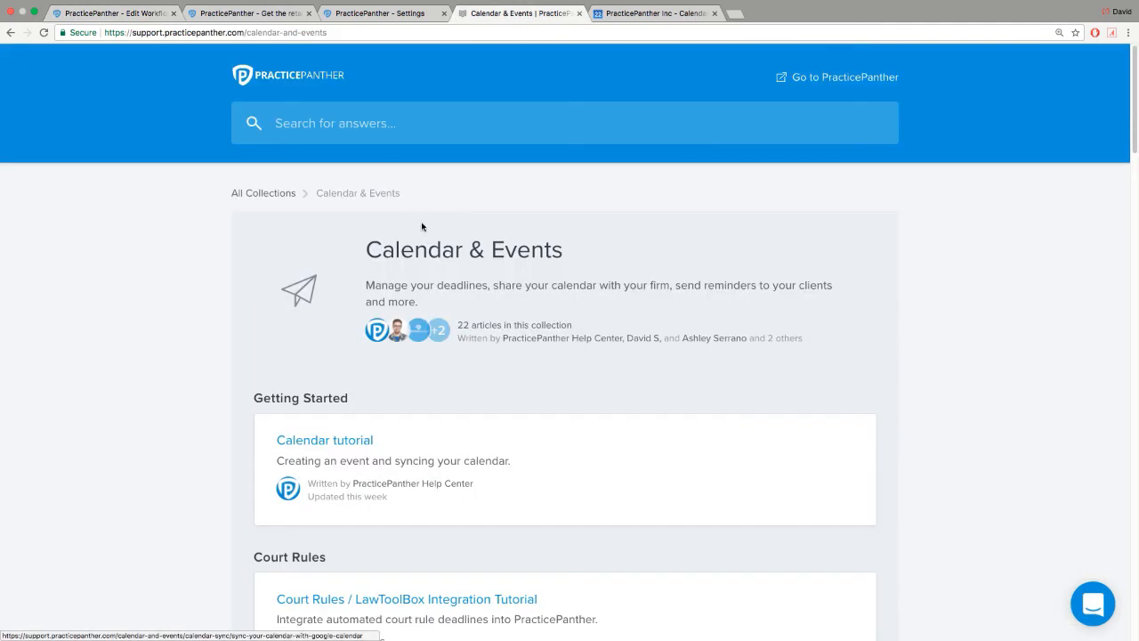
click(380, 135)
text(workflow)
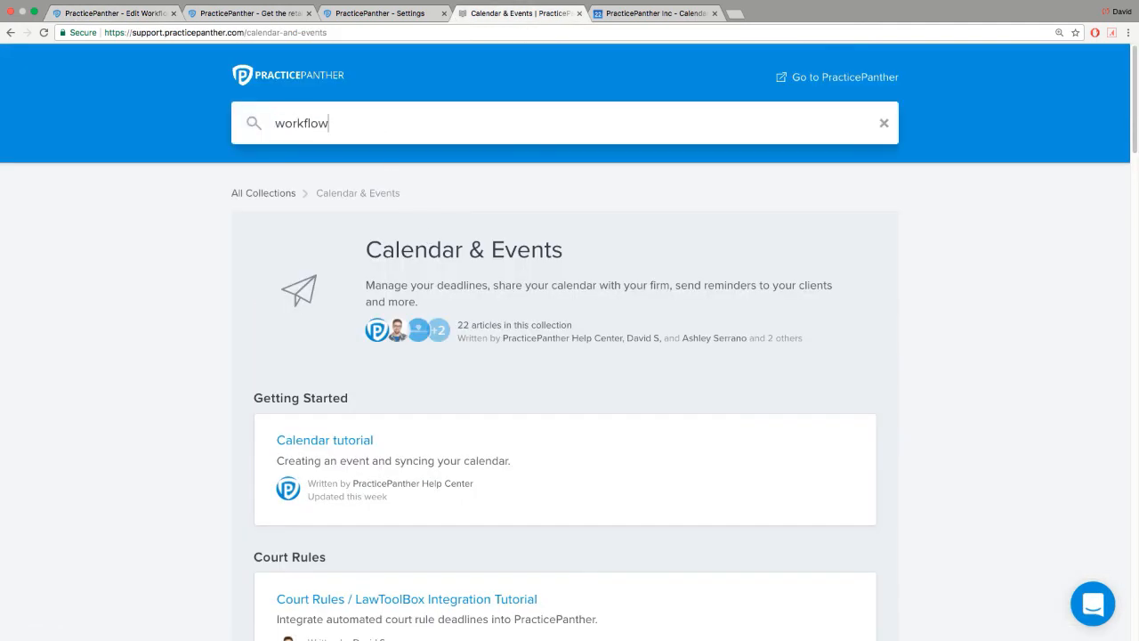
key(Return)
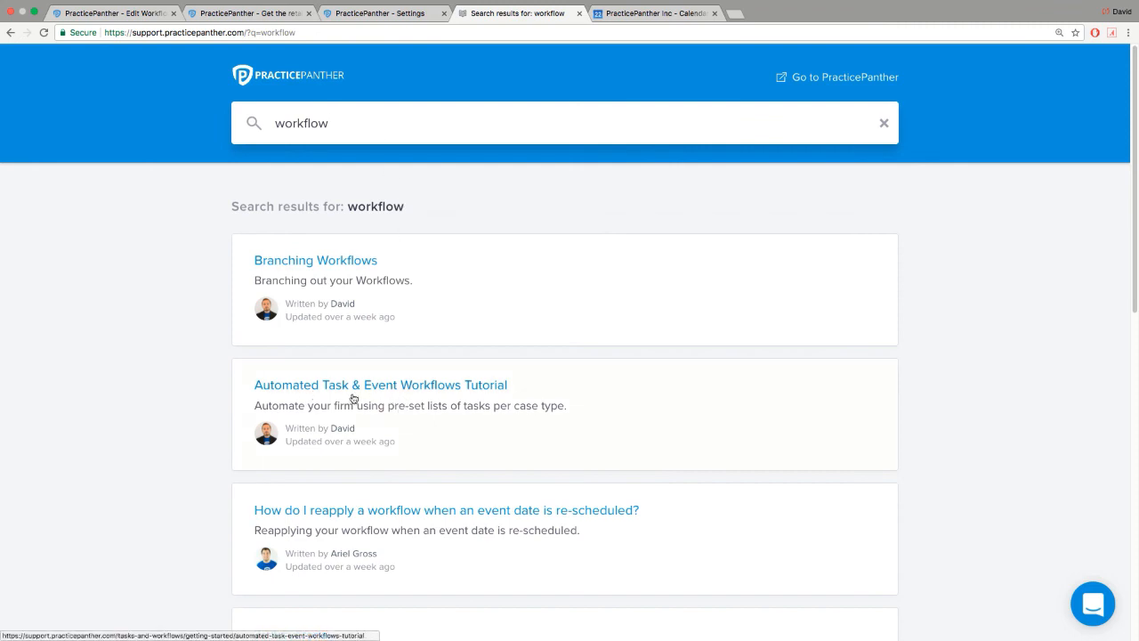
Open the Automated Task & Event Workflows Tutorial and skim its video and setup instructions.
click(384, 392)
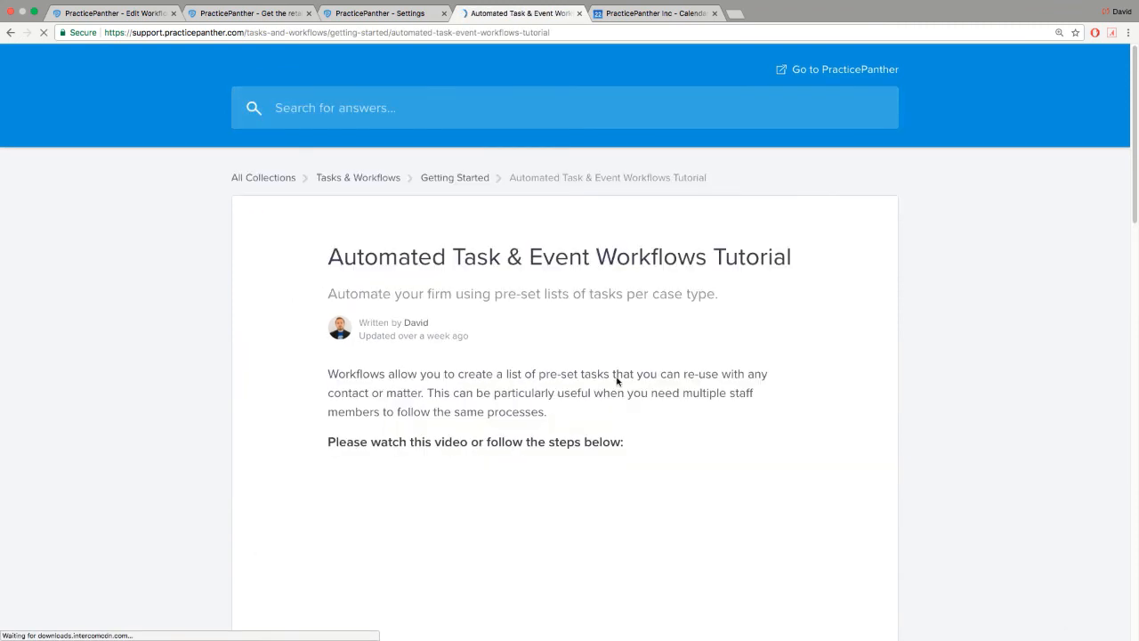
scroll(594, 392, down, 6)
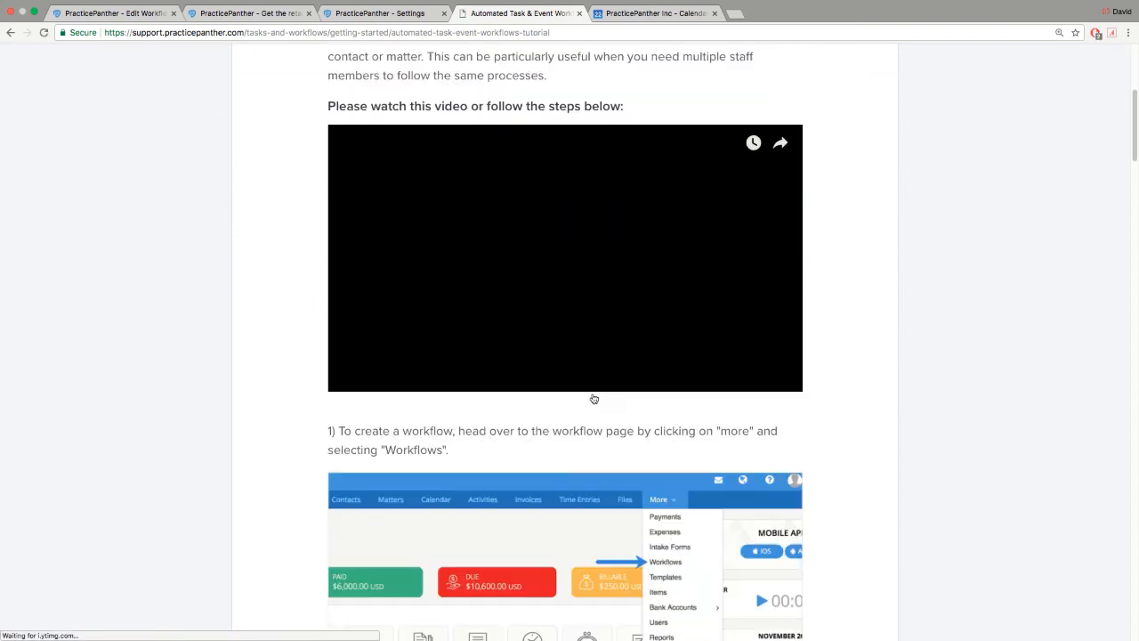
scroll(592, 393, down, 7)
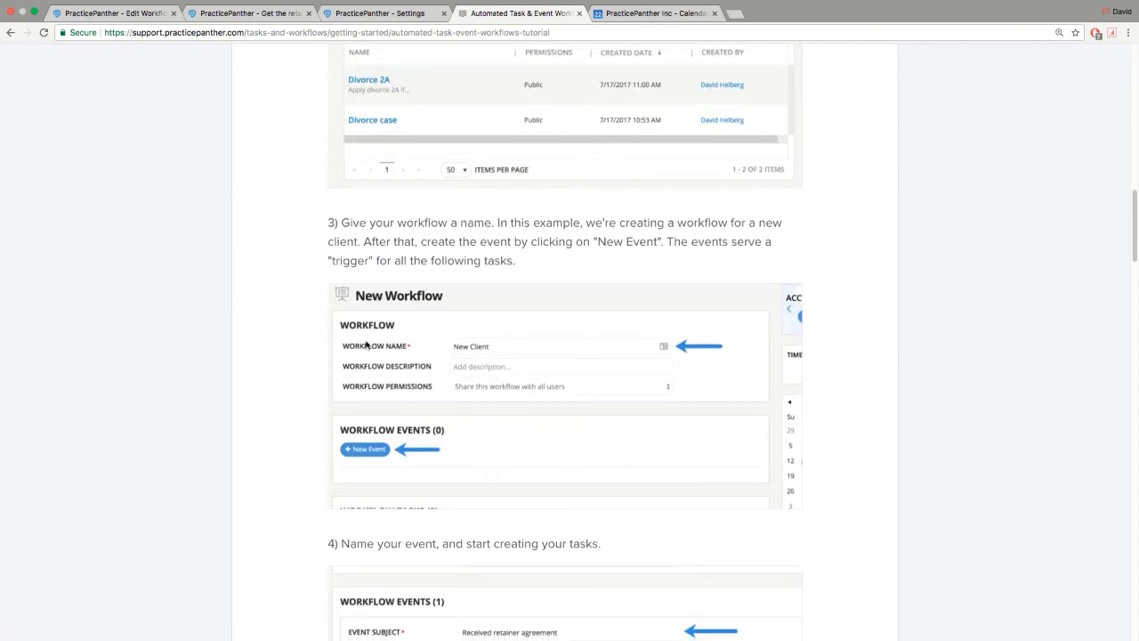
Return to the account settings and open the Court Rules integration to view its subscription and rule-sets.
click(398, 18)
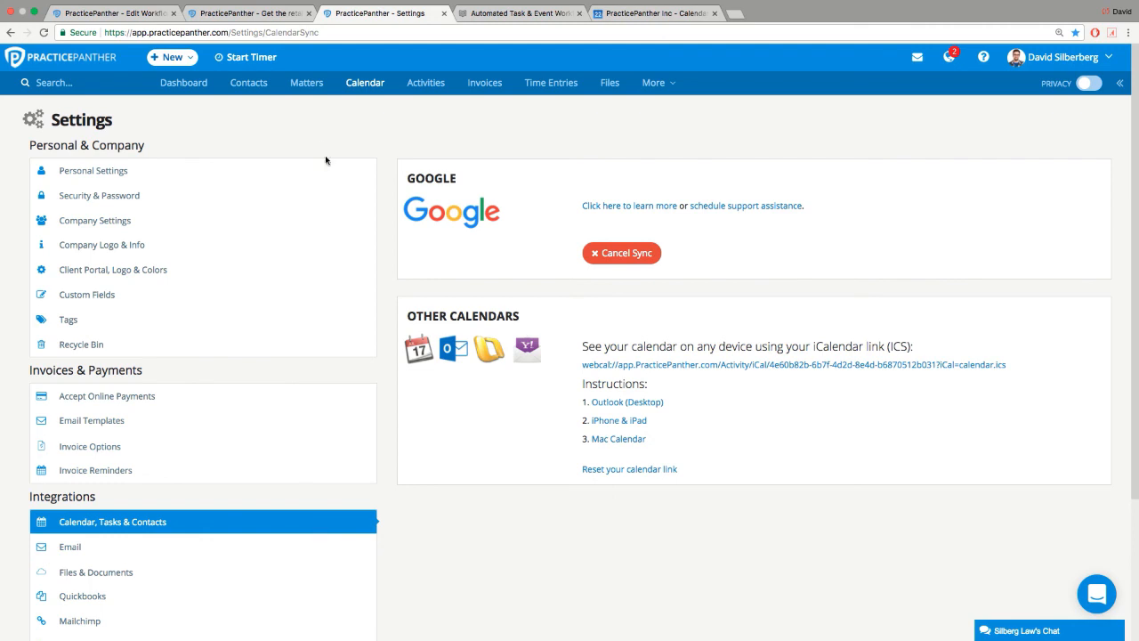
scroll(463, 488, down, 2)
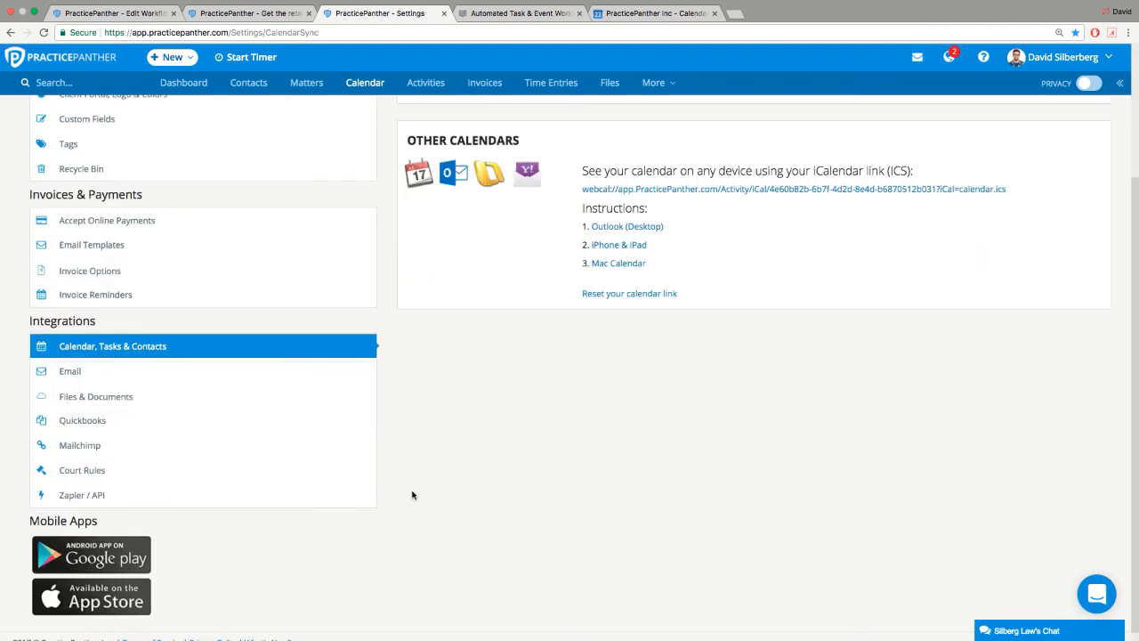
click(121, 473)
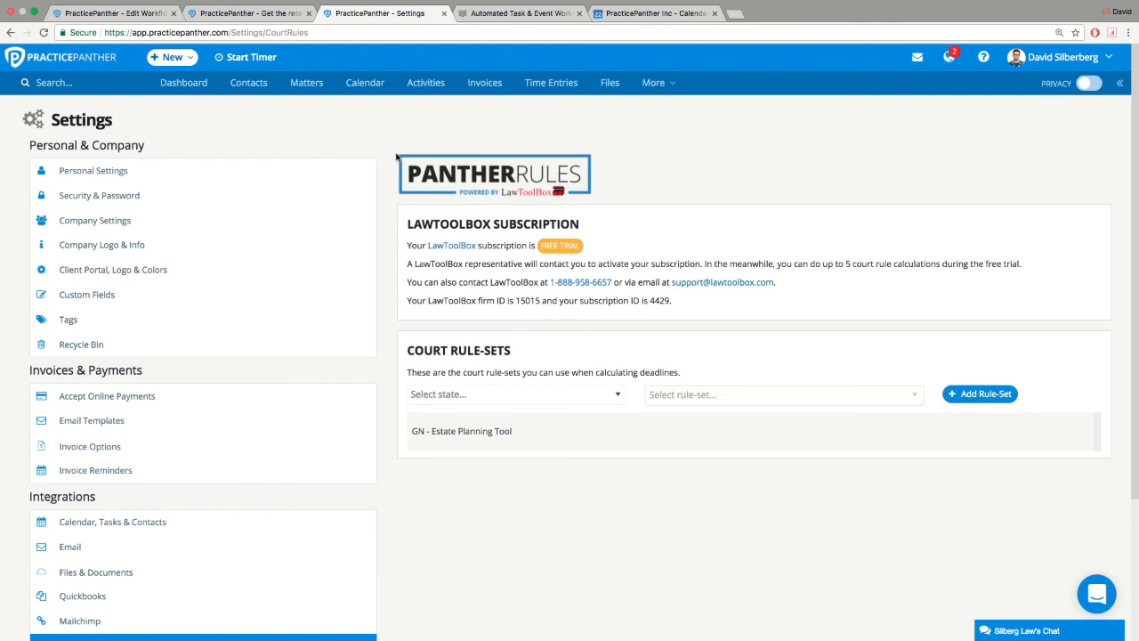
Open the Estate Planning matter and start a new court rule for it.
click(313, 87)
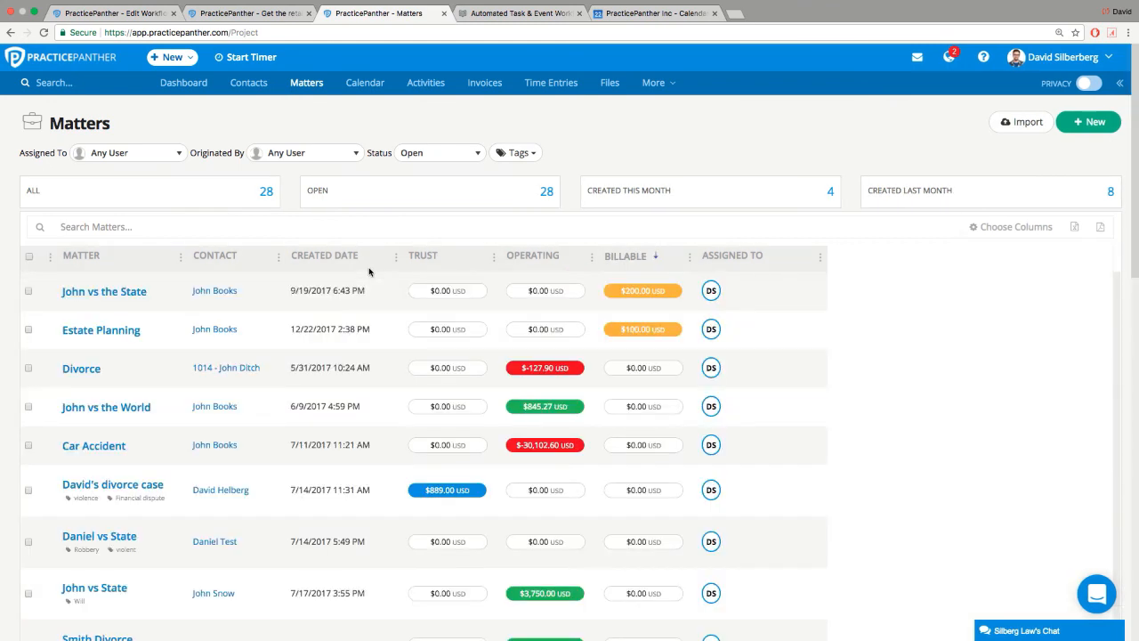
click(118, 331)
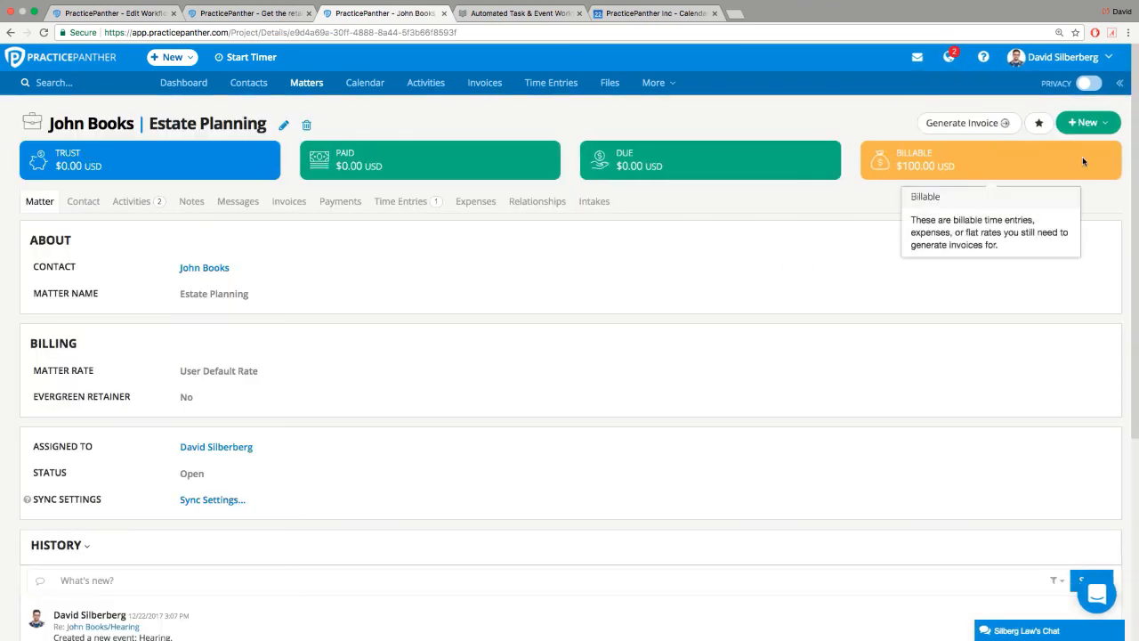
click(1088, 123)
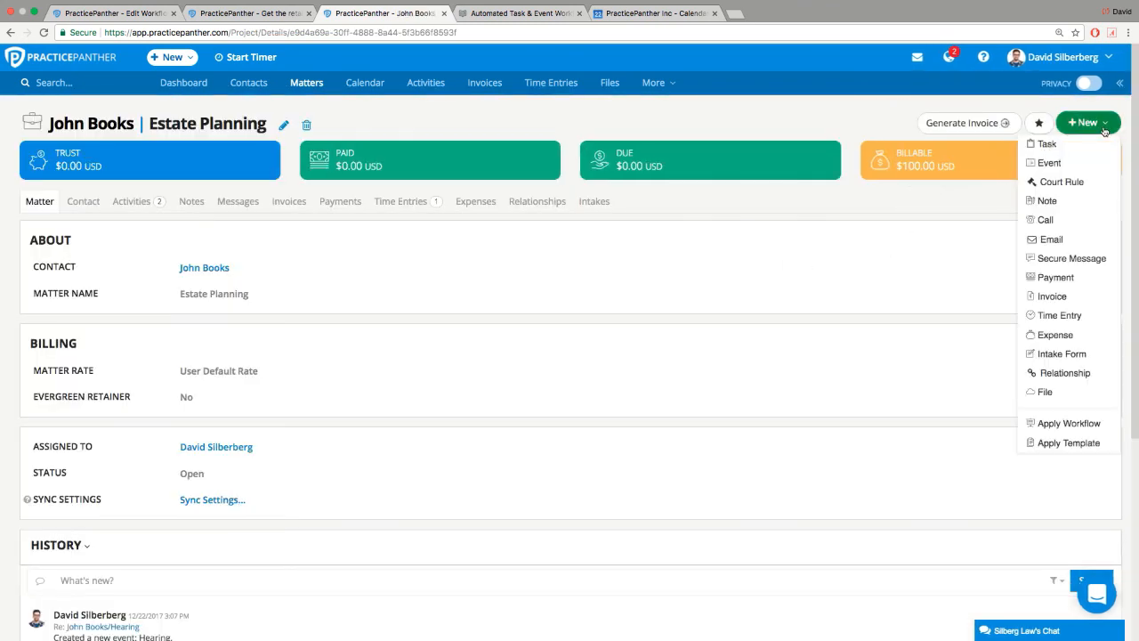
click(1075, 183)
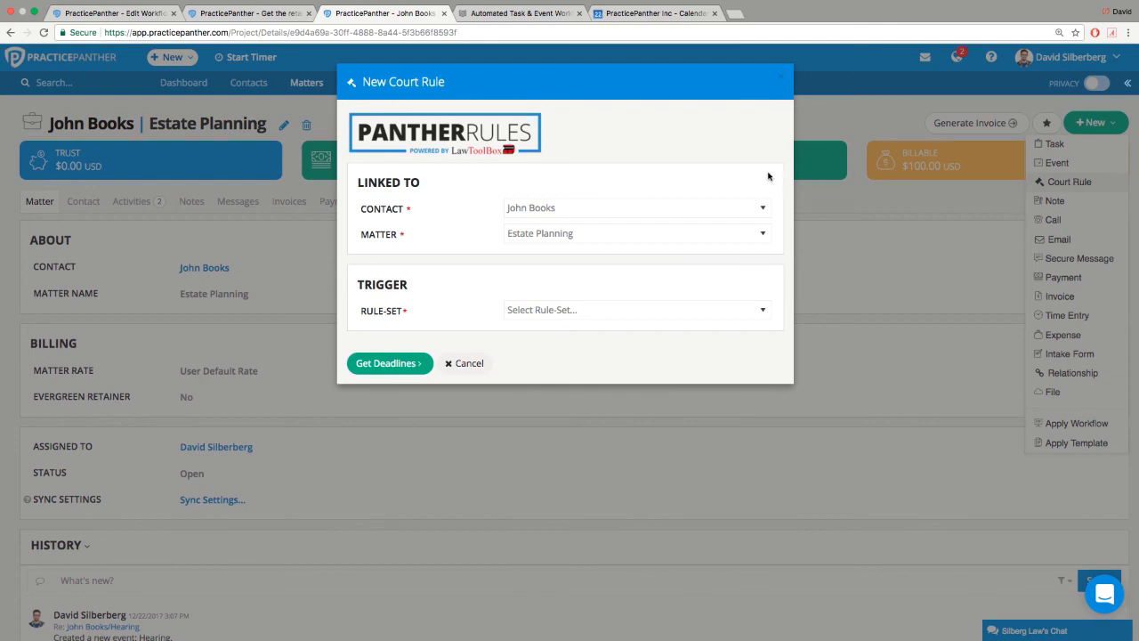
Set the court rule to the GN - Estate Planning Tool rule-set, triggered by Date of Initial Engagement on 12/22/2017.
click(545, 312)
click(549, 350)
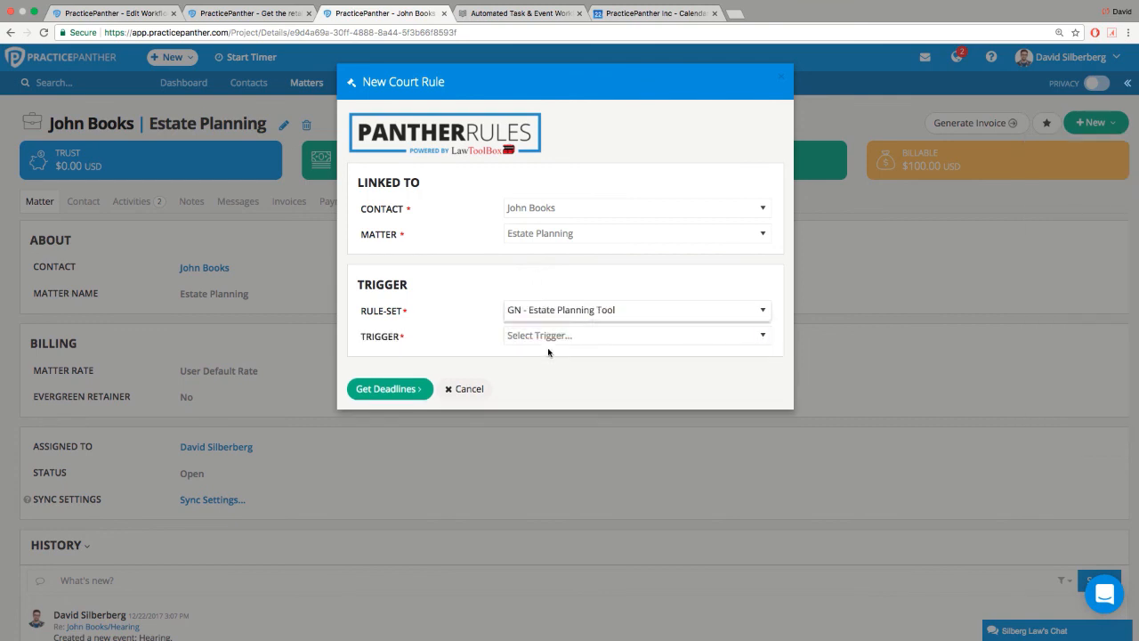
click(548, 337)
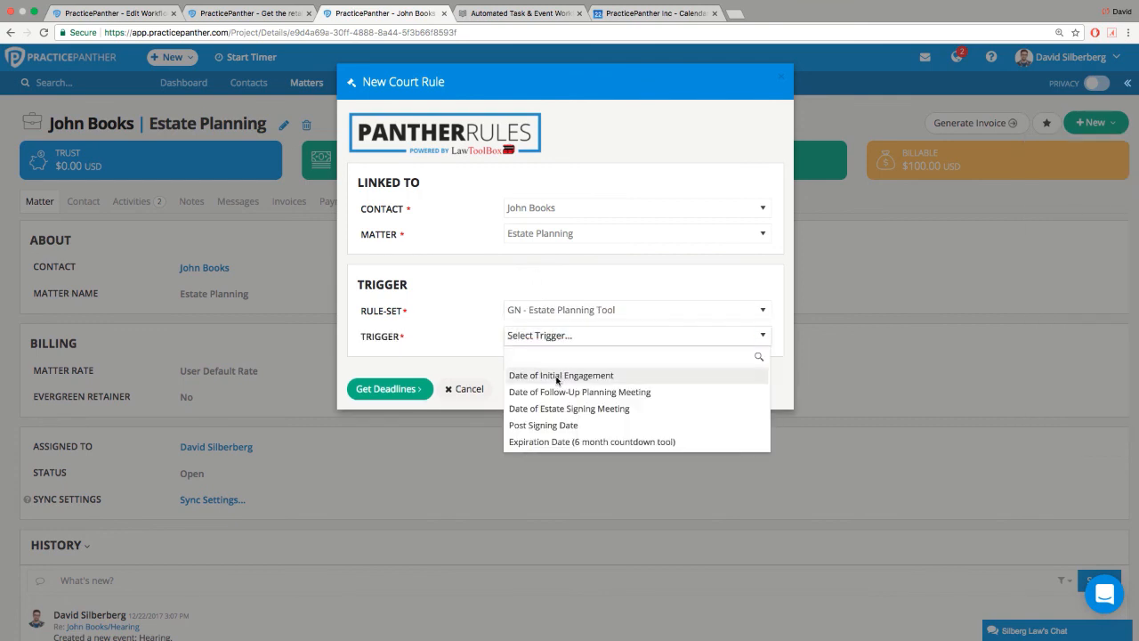
click(558, 376)
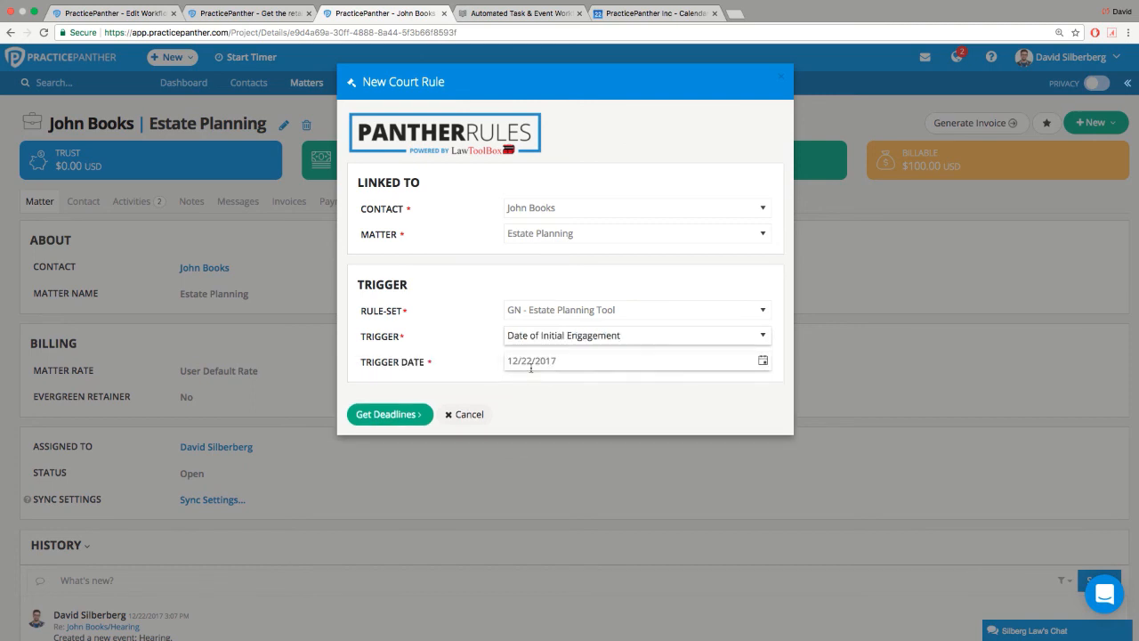
click(543, 362)
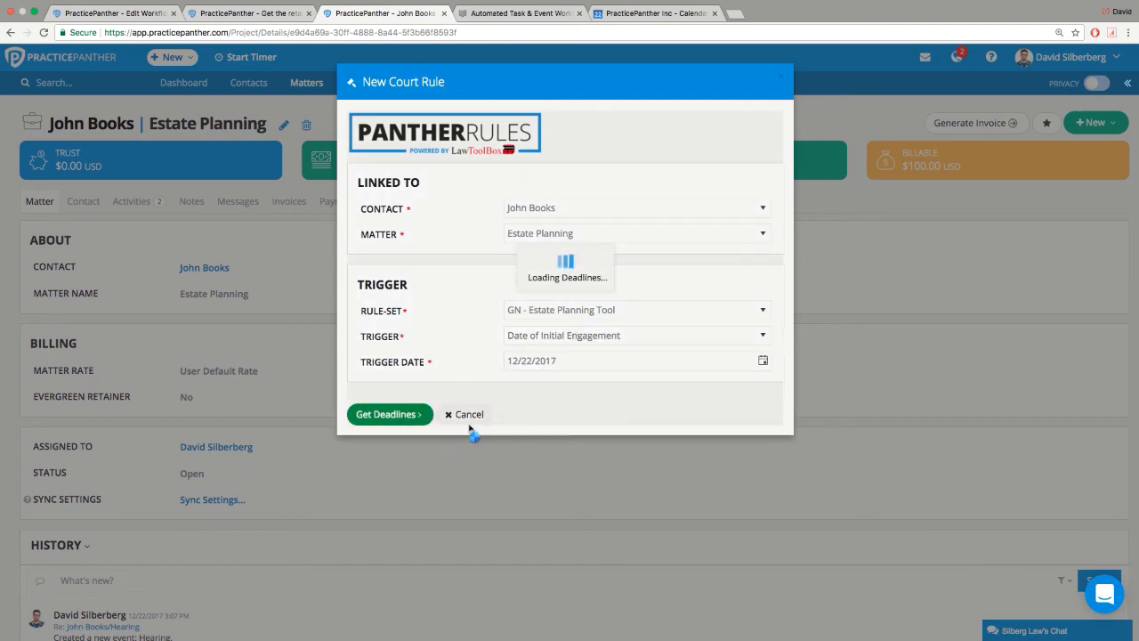
Calculate the court rule's deadlines, review them with their options, and create events for both deadlines.
click(409, 417)
scroll(523, 397, down, 1)
scroll(523, 397, down, 1)
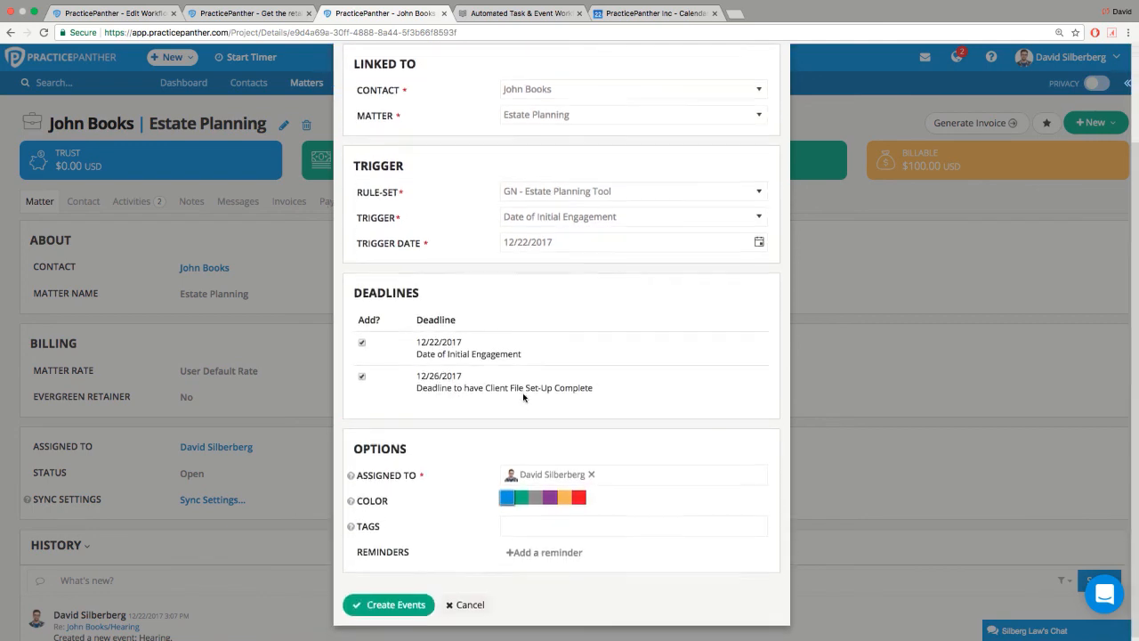
click(421, 600)
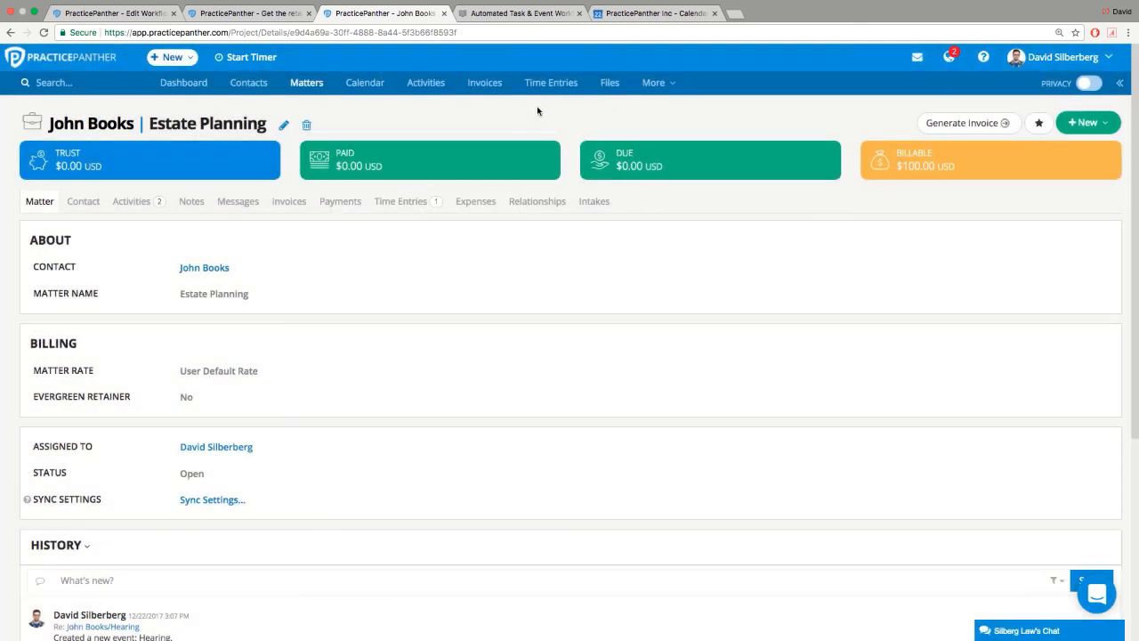
Return to the Help Center and search for "court rules" articles.
click(545, 15)
scroll(473, 255, up, 5)
scroll(473, 255, up, 8)
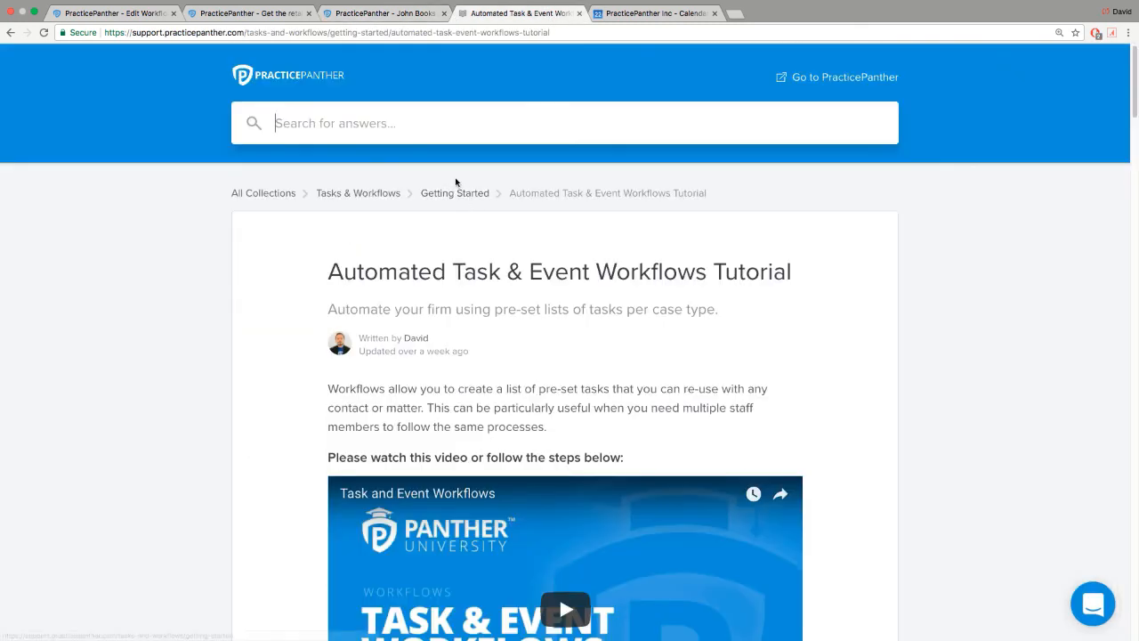
click(421, 125)
text(court rules)
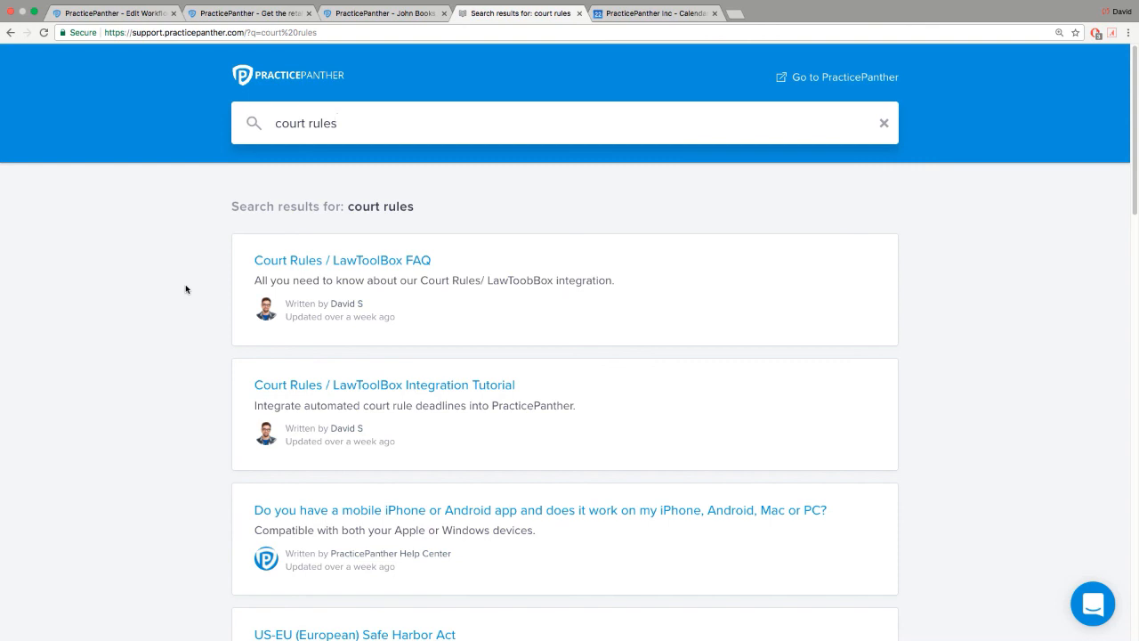
click(1110, 608)
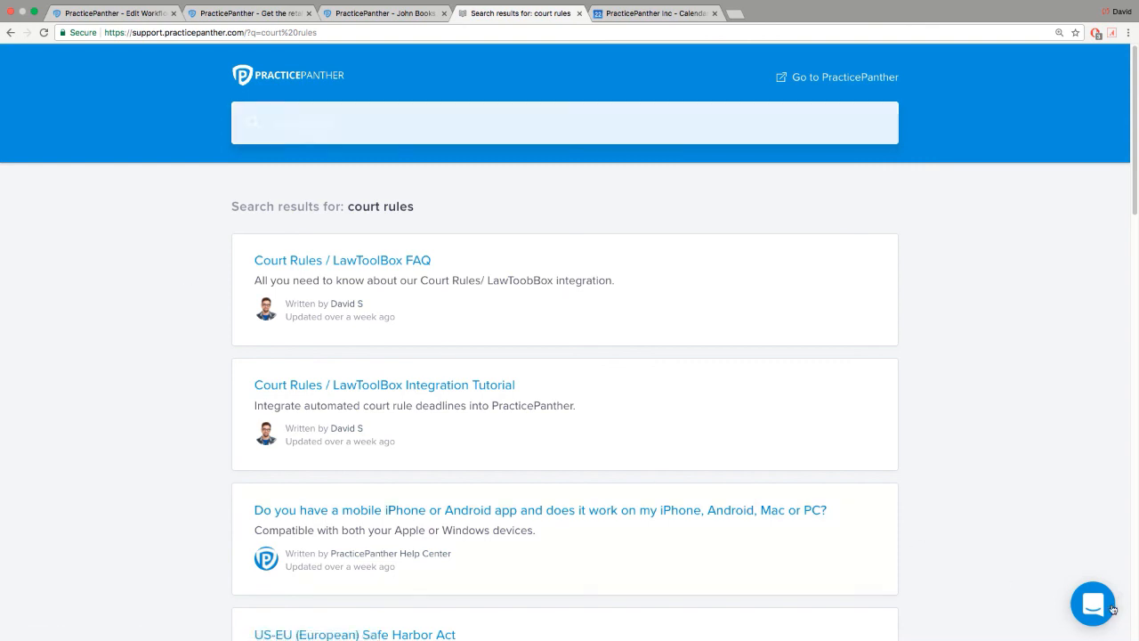
click(1110, 608)
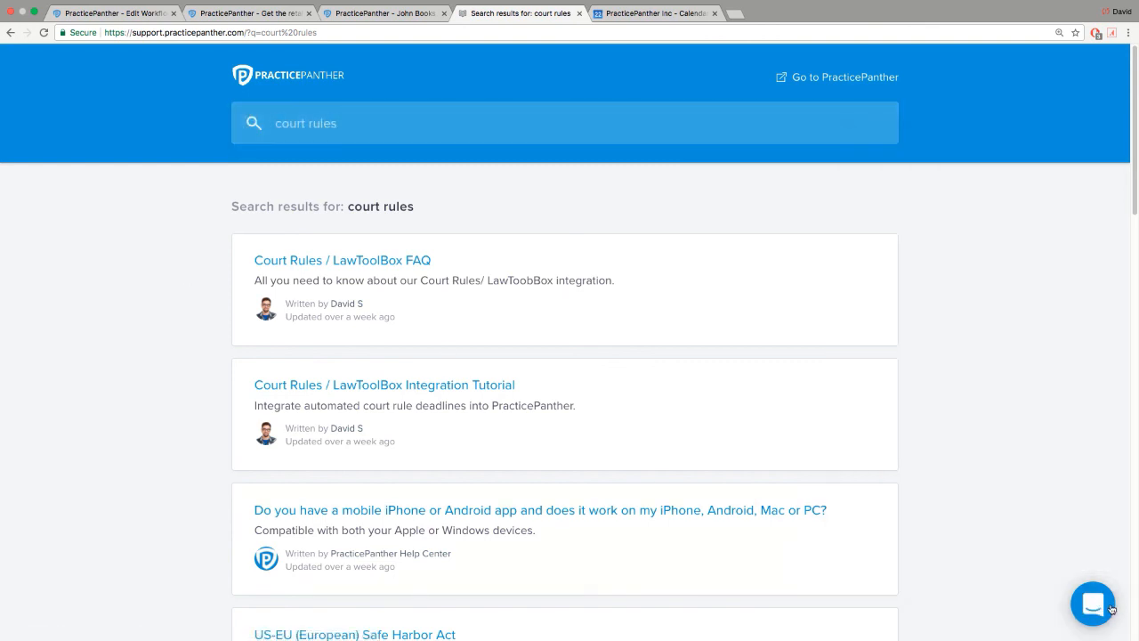